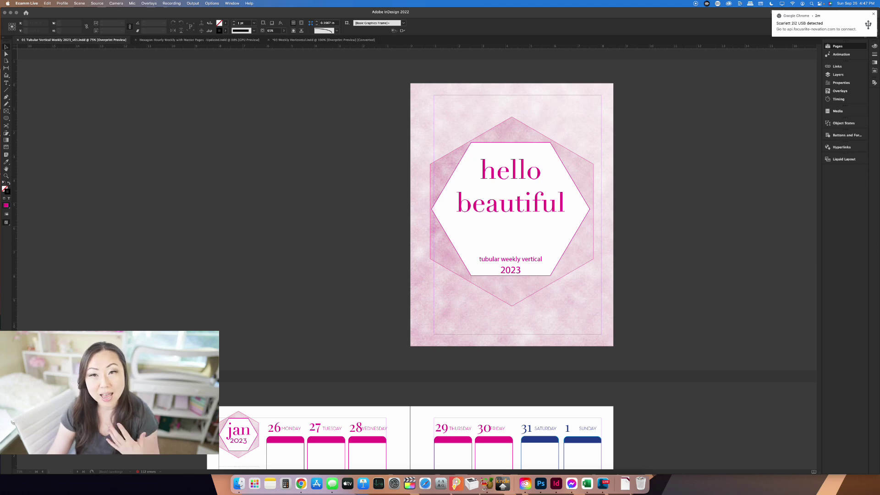
Step: Scroll down from the hello beautiful cover to the 26 Monday–1 Sunday weekly spread
{"action": "scroll", "coordinate": [410, 257], "scroll_direction": "down", "scroll_amount": 5}
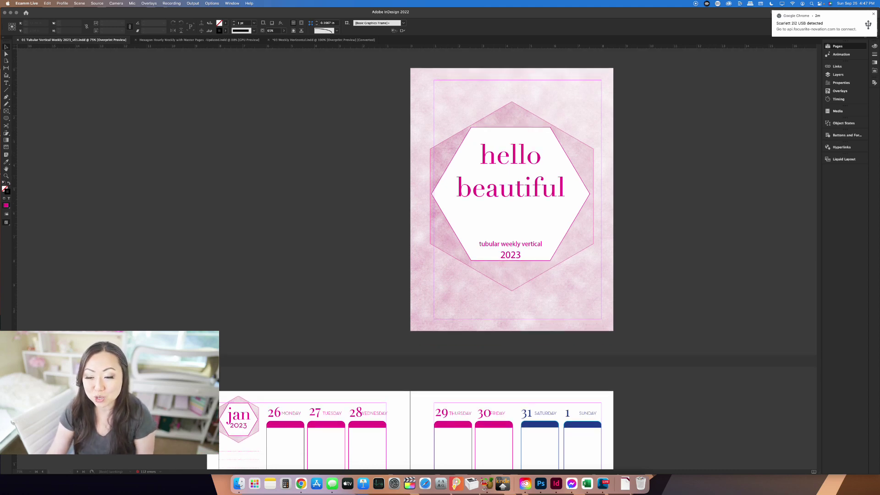
{"action": "scroll", "coordinate": [410, 259], "scroll_direction": "down", "scroll_amount": 5}
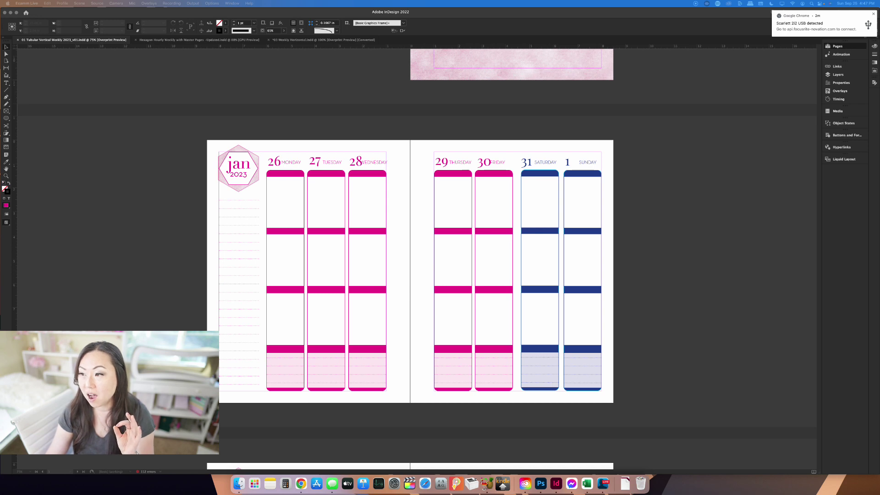
Step: Dismiss the notification, show the Pages panel with all twelve parents, and open spread 2-3
{"action": "left_click", "coordinate": [873, 14]}
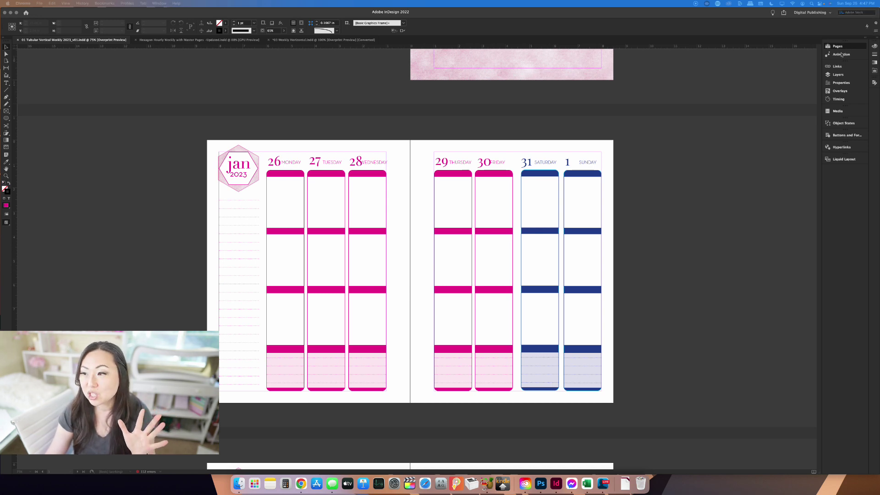
{"action": "left_click", "coordinate": [835, 48]}
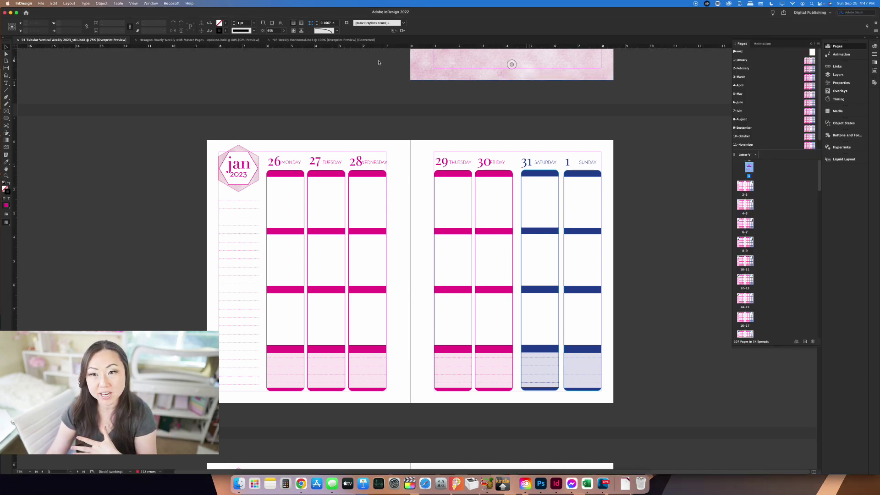
{"action": "left_click", "coordinate": [151, 3]}
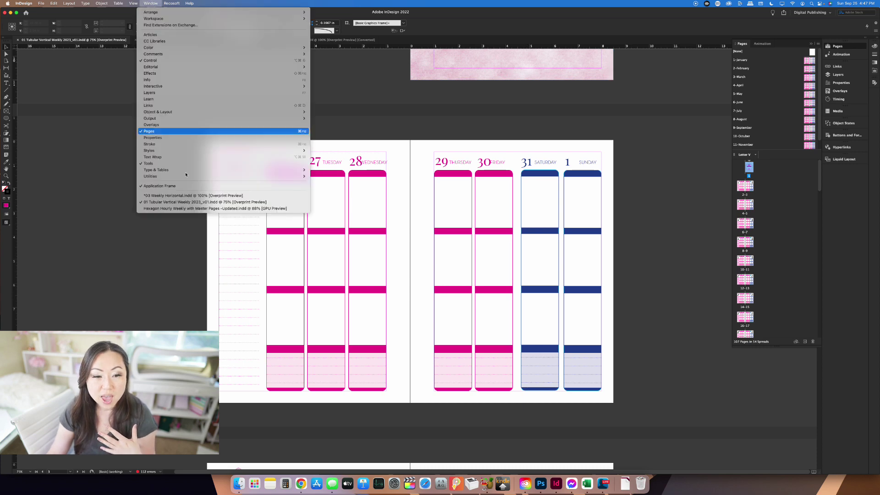
{"action": "left_click", "coordinate": [171, 131]}
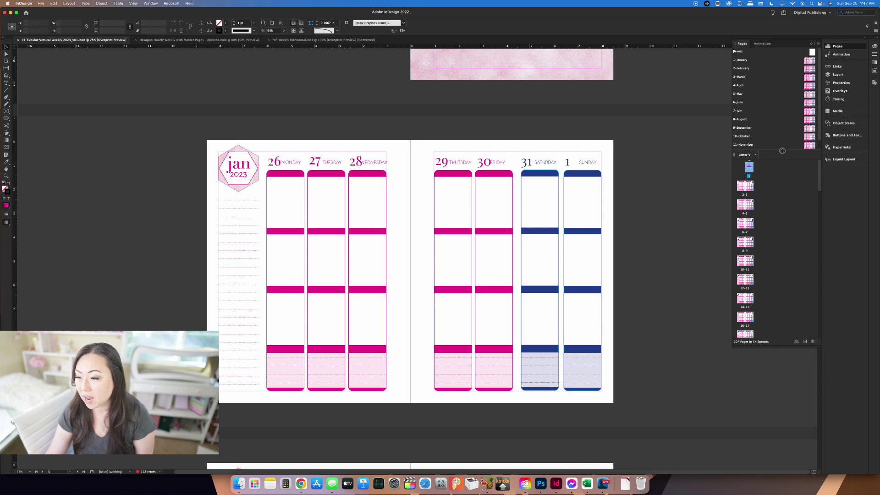
{"action": "left_click_drag", "start_coordinate": [783, 150], "coordinate": [773, 173]}
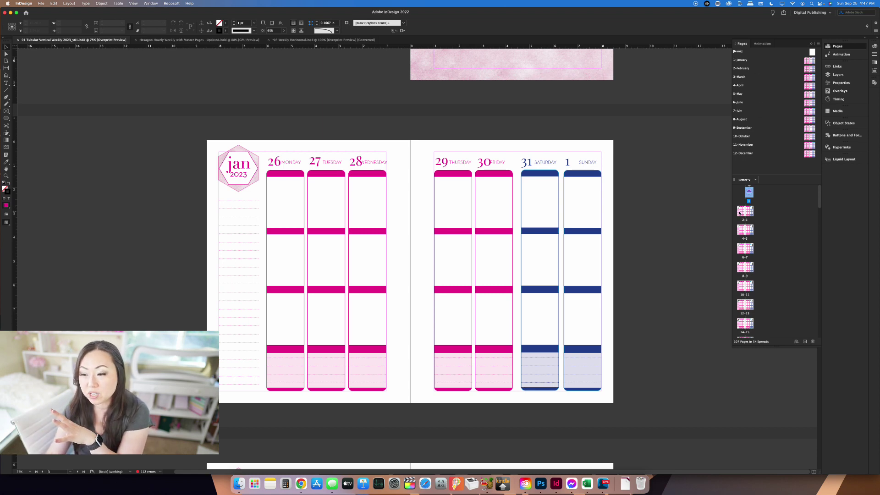
{"action": "double_click", "coordinate": [739, 213]}
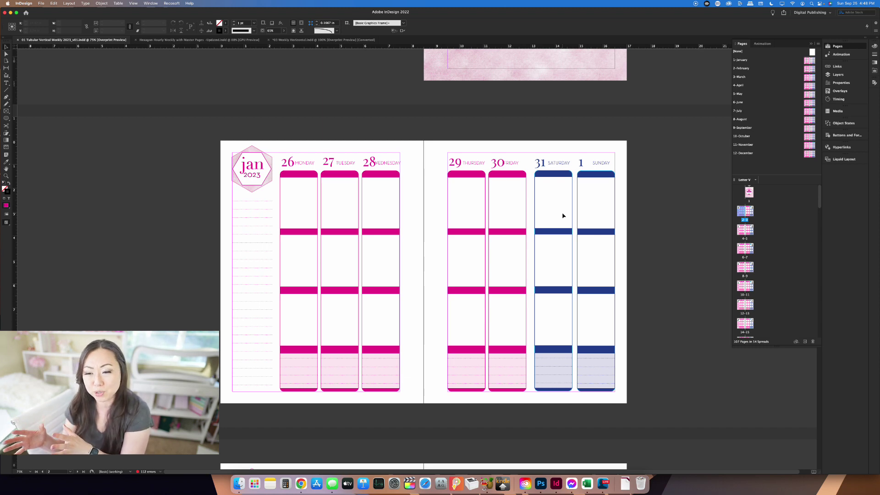
Step: Step through the January 2–8, 9–15 and 16–22 weekly spreads
{"action": "left_click", "coordinate": [742, 232]}
{"action": "double_click", "coordinate": [742, 231]}
{"action": "double_click", "coordinate": [745, 251]}
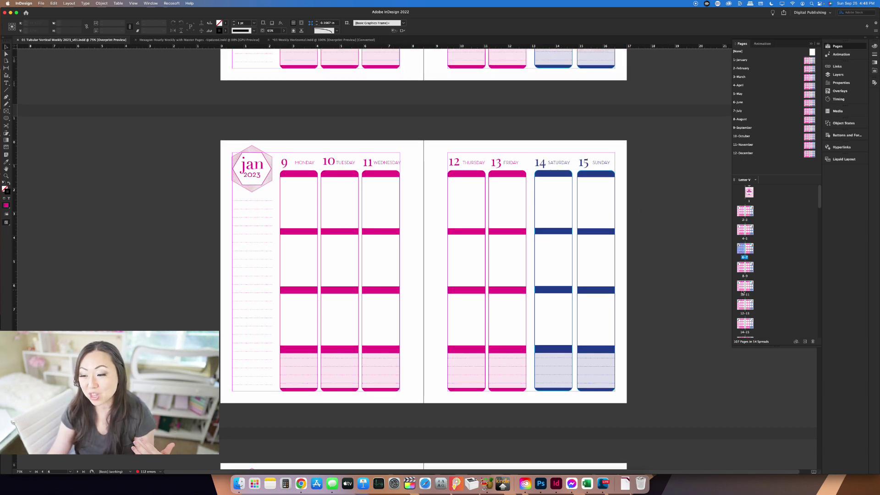
{"action": "left_click", "coordinate": [741, 270]}
{"action": "double_click", "coordinate": [741, 271]}
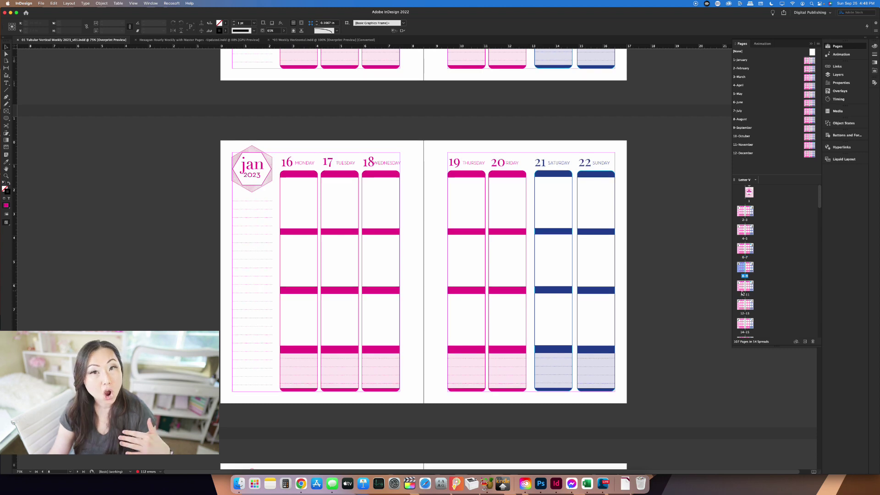
{"action": "left_click", "coordinate": [741, 288]}
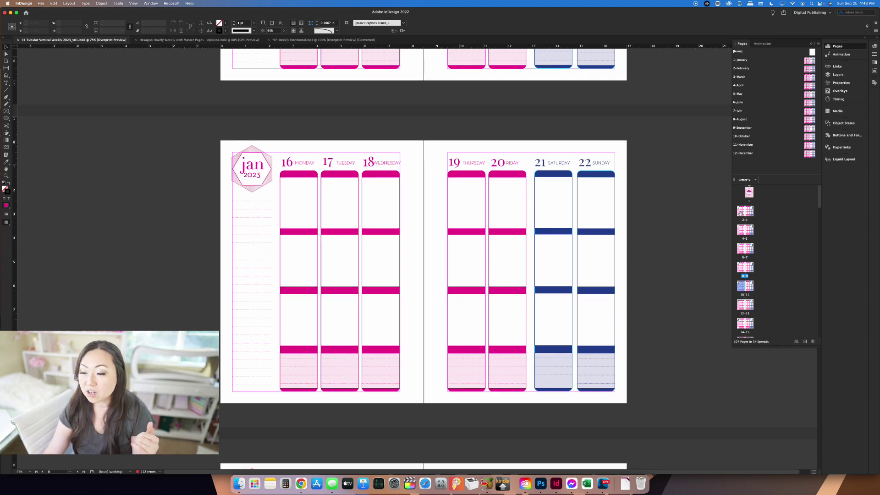
Step: Return to the January 2–8 spread, then jump to the February 20–26 spread (18-19)
{"action": "left_click", "coordinate": [741, 211]}
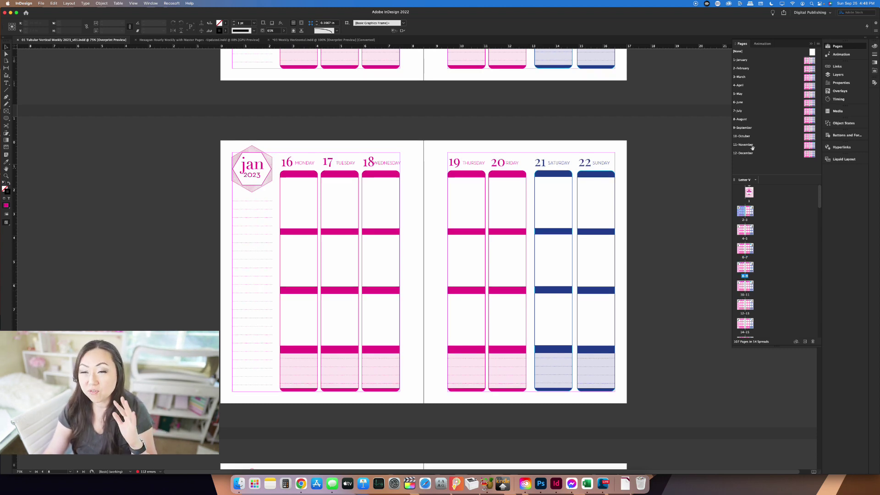
{"action": "double_click", "coordinate": [744, 230]}
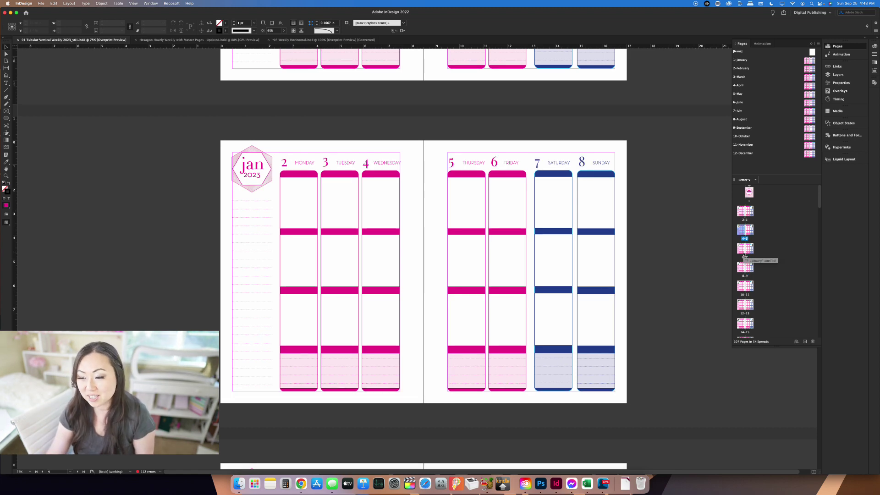
{"action": "scroll", "coordinate": [742, 262], "scroll_direction": "down", "scroll_amount": 5}
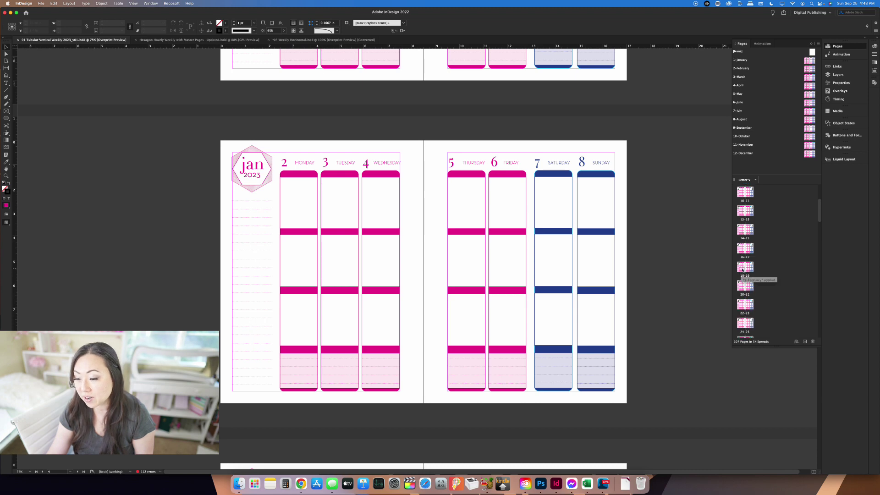
{"action": "double_click", "coordinate": [743, 269]}
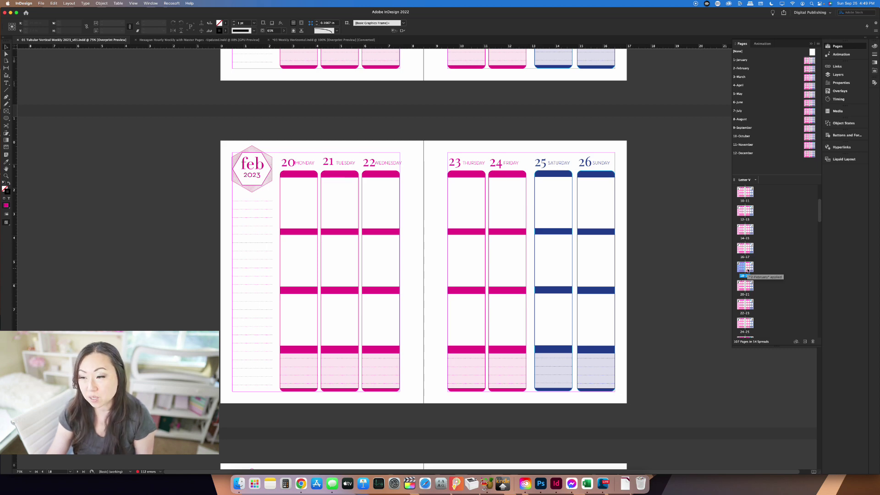
Step: Check the 1-January and 3-March parents, then open the 2-February parent spread
{"action": "double_click", "coordinate": [740, 60]}
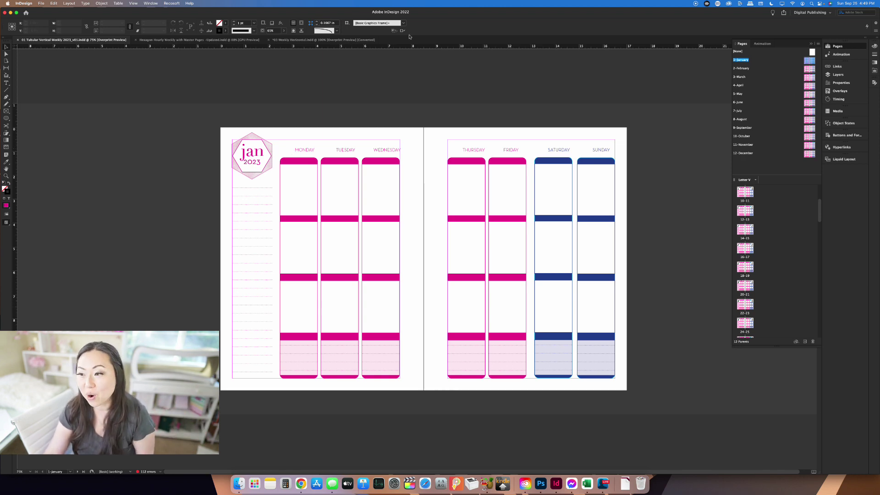
{"action": "double_click", "coordinate": [743, 68]}
{"action": "left_click", "coordinate": [743, 78]}
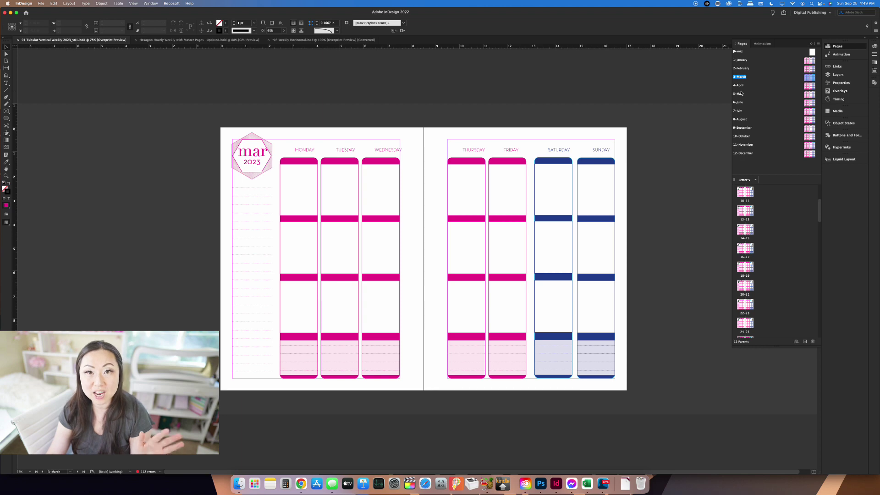
{"action": "double_click", "coordinate": [744, 68]}
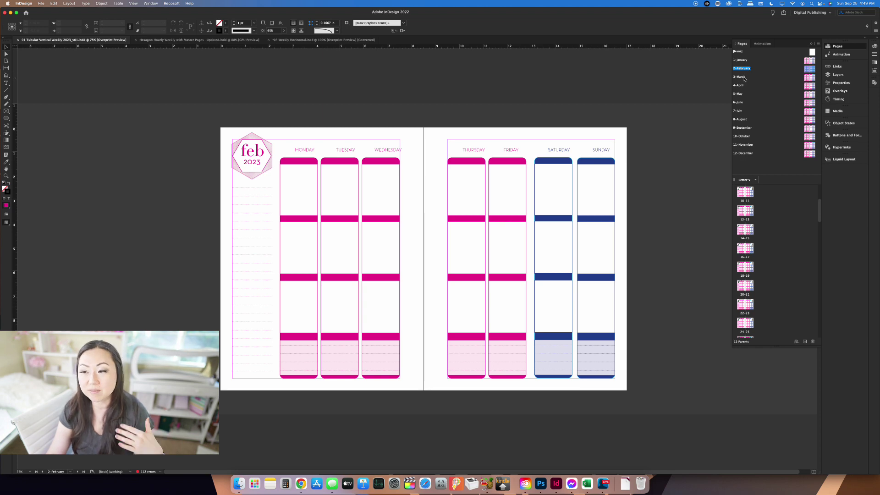
Step: Make the Monday column's fill and outline yellow
{"action": "left_click", "coordinate": [311, 163]}
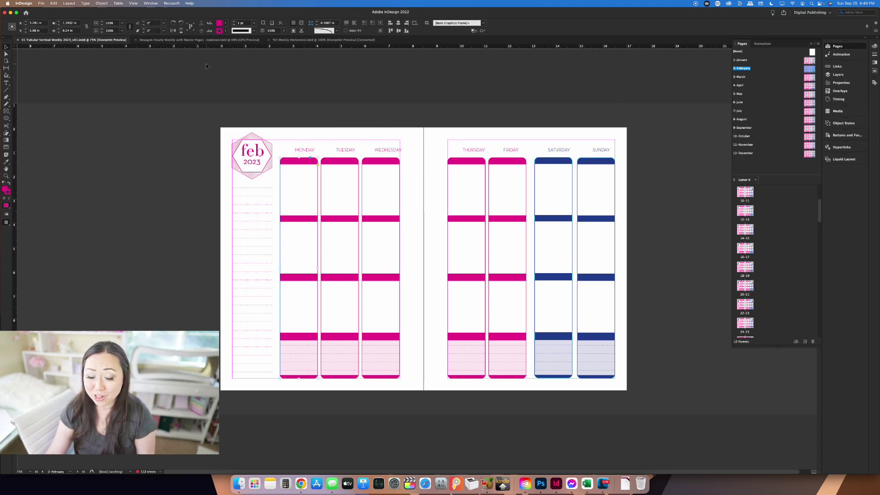
{"action": "left_click", "coordinate": [226, 24]}
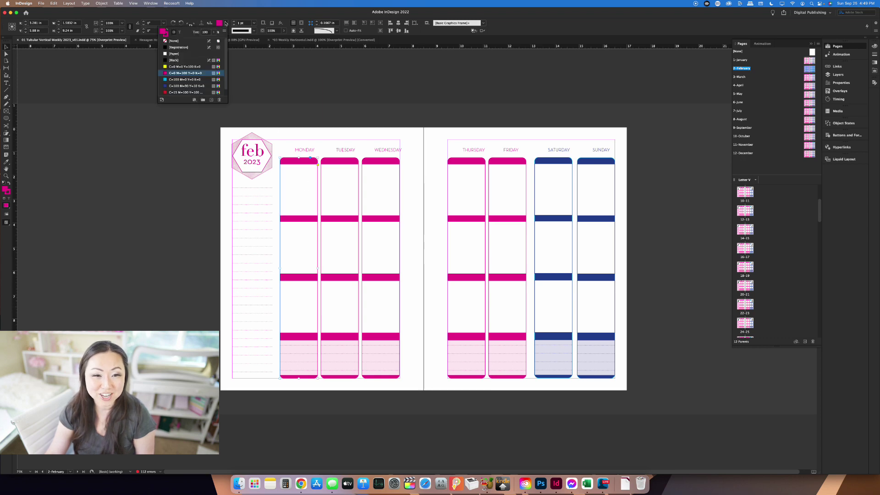
{"action": "left_click", "coordinate": [182, 67]}
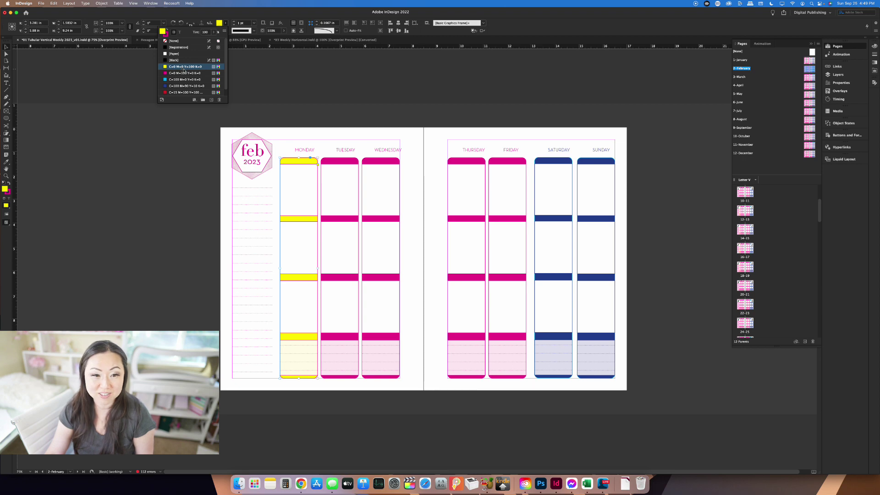
{"action": "left_click", "coordinate": [225, 30]}
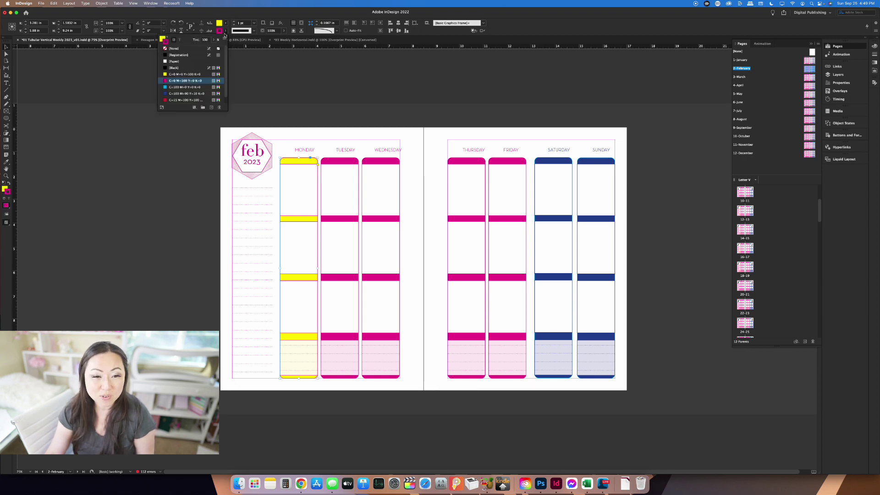
{"action": "left_click", "coordinate": [181, 74]}
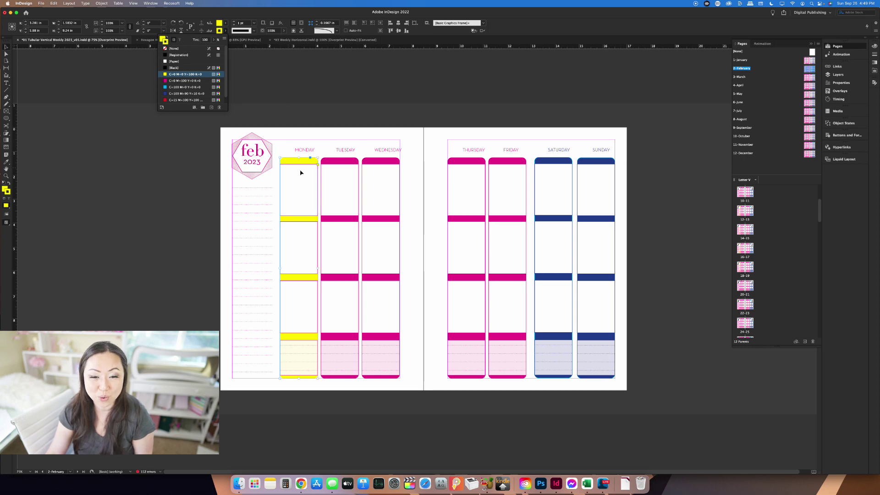
Step: Fill the Tuesday column with cyan and the Wednesday column with green
{"action": "left_click", "coordinate": [340, 164]}
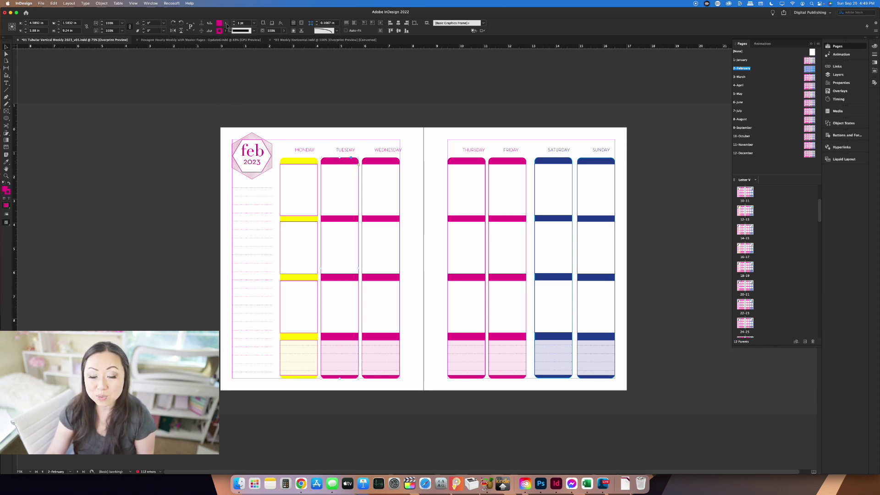
{"action": "left_click", "coordinate": [226, 24]}
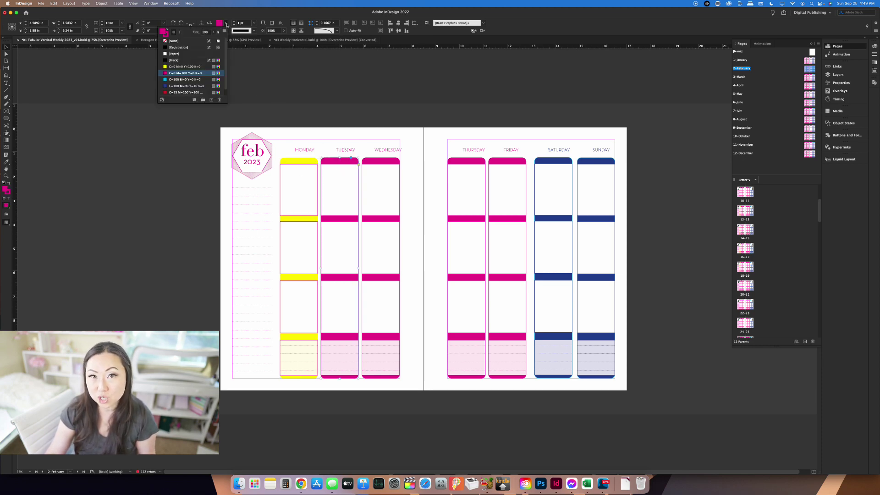
{"action": "left_click", "coordinate": [186, 80]}
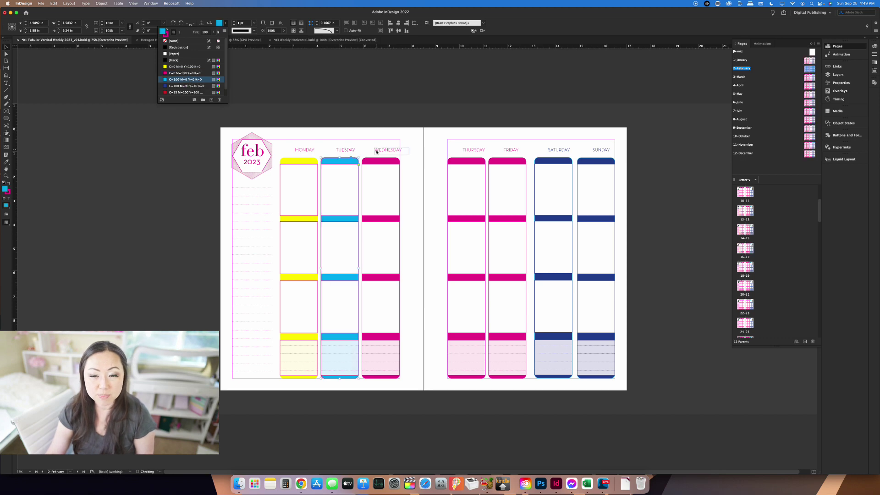
{"action": "left_click", "coordinate": [377, 162]}
{"action": "left_click", "coordinate": [225, 24]}
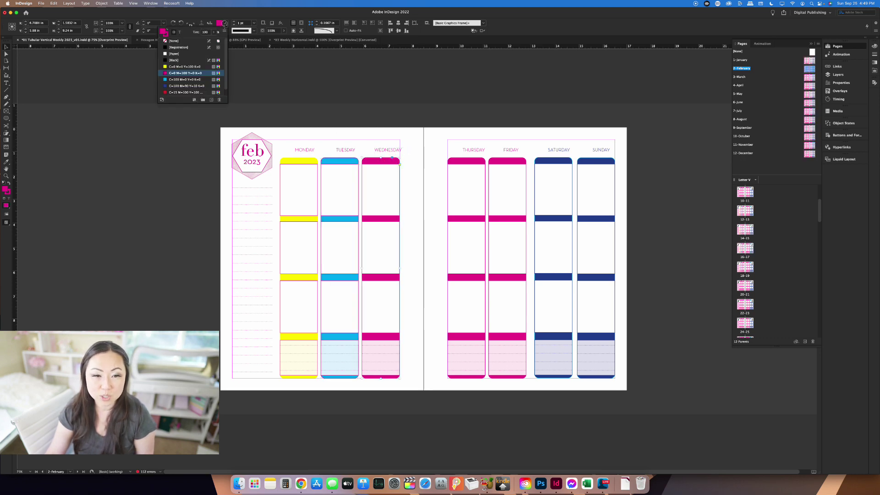
{"action": "scroll", "coordinate": [184, 88], "scroll_direction": "down", "scroll_amount": 1}
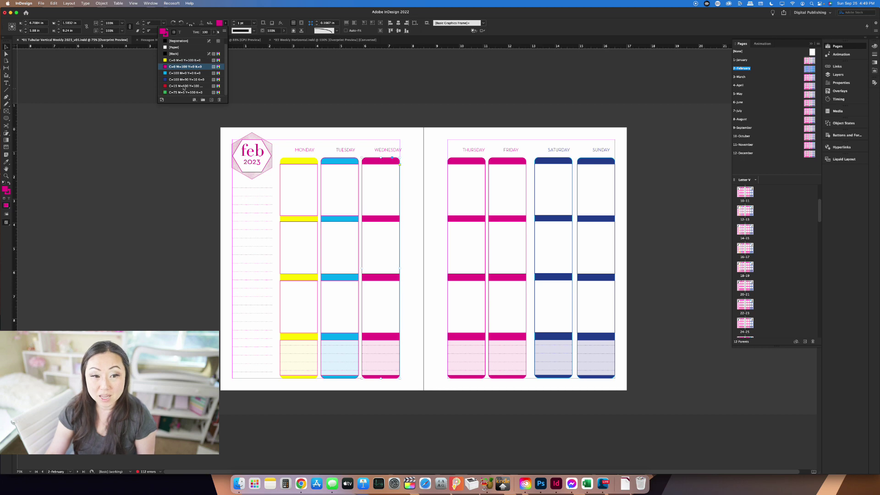
{"action": "left_click", "coordinate": [184, 93]}
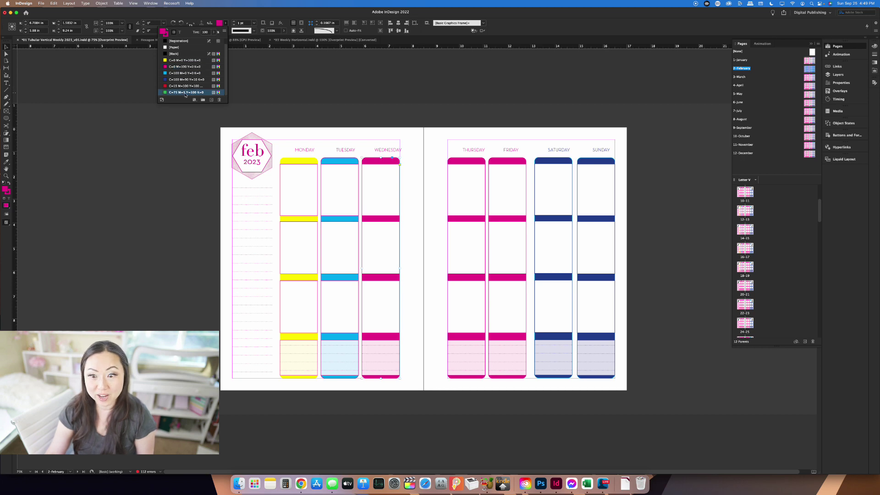
Step: Give the Friday column a navy C=100 M=90 Y=10 K=0 outline and fill
{"action": "left_click", "coordinate": [481, 161]}
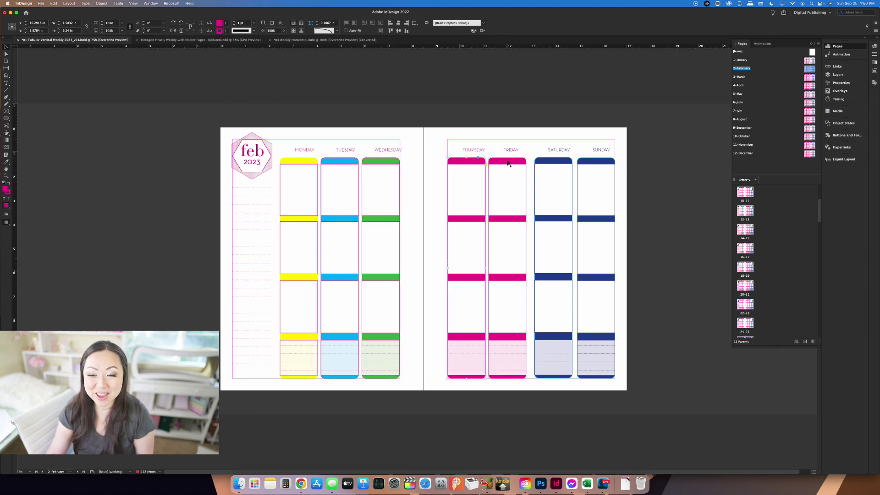
{"action": "left_click", "coordinate": [490, 163]}
{"action": "left_click", "coordinate": [225, 30]}
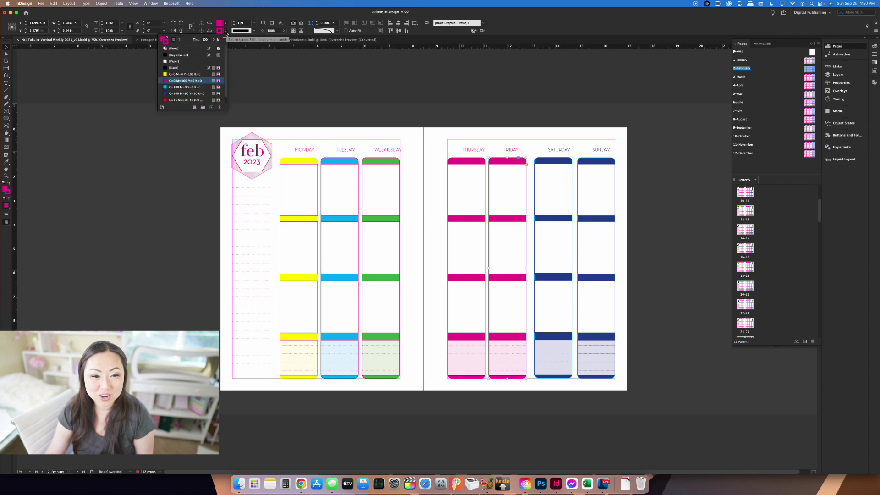
{"action": "scroll", "coordinate": [192, 94], "scroll_direction": "down", "scroll_amount": 1}
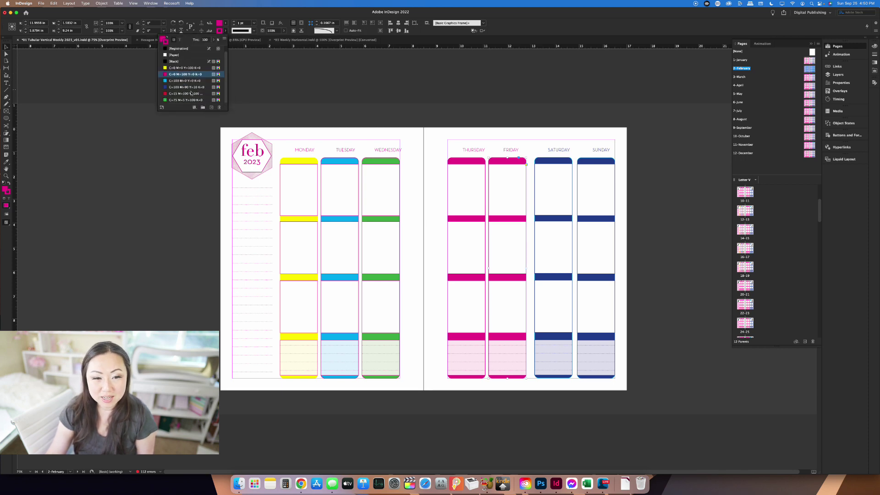
{"action": "left_click", "coordinate": [175, 88]}
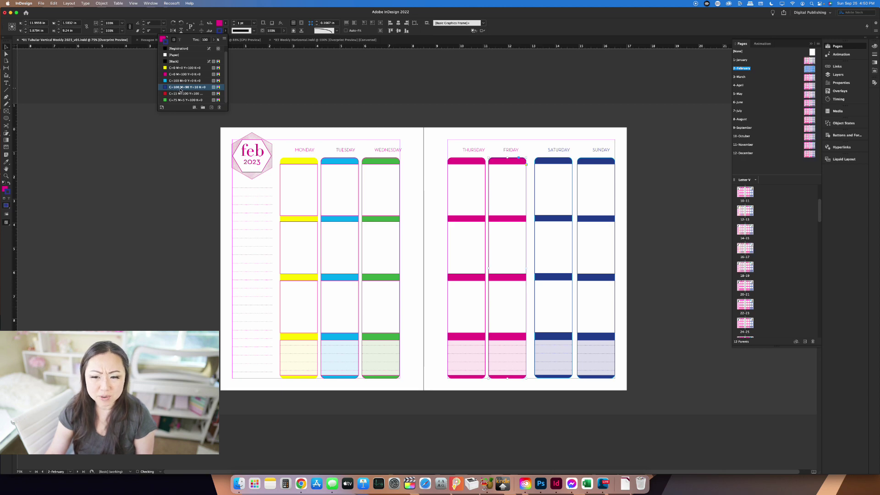
{"action": "left_click", "coordinate": [181, 88]}
{"action": "left_click", "coordinate": [226, 22]}
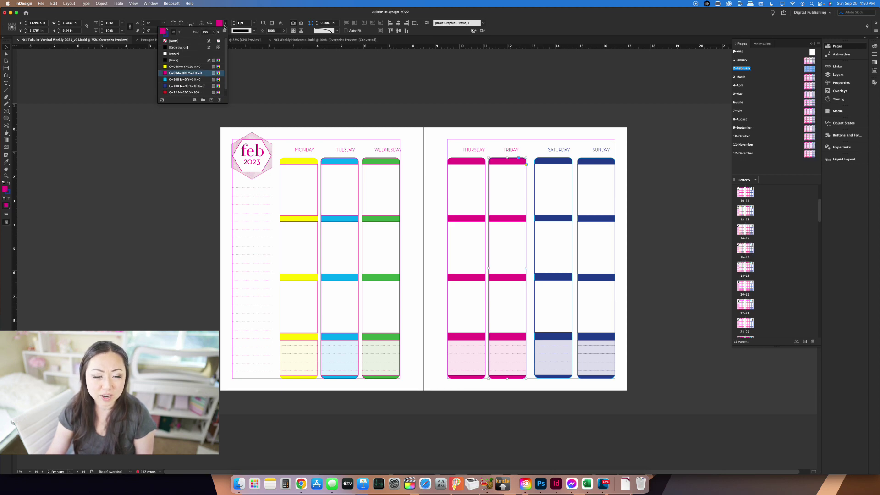
{"action": "left_click", "coordinate": [182, 86]}
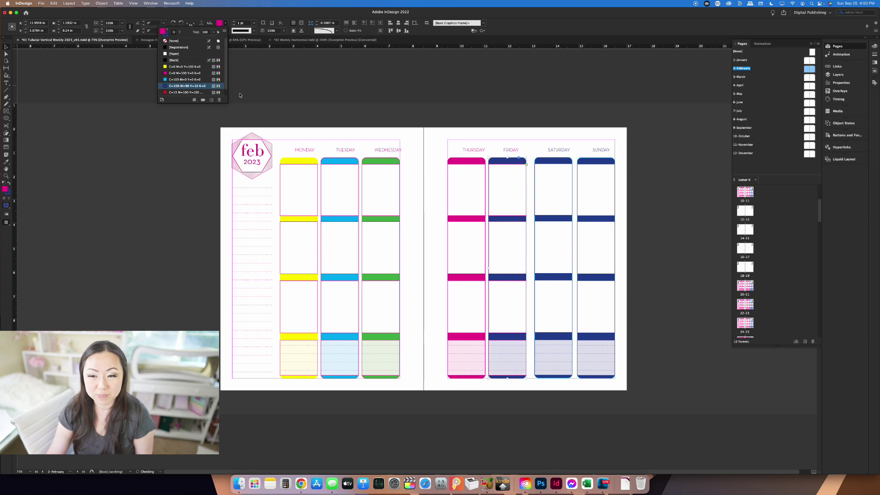
{"action": "left_click", "coordinate": [365, 126]}
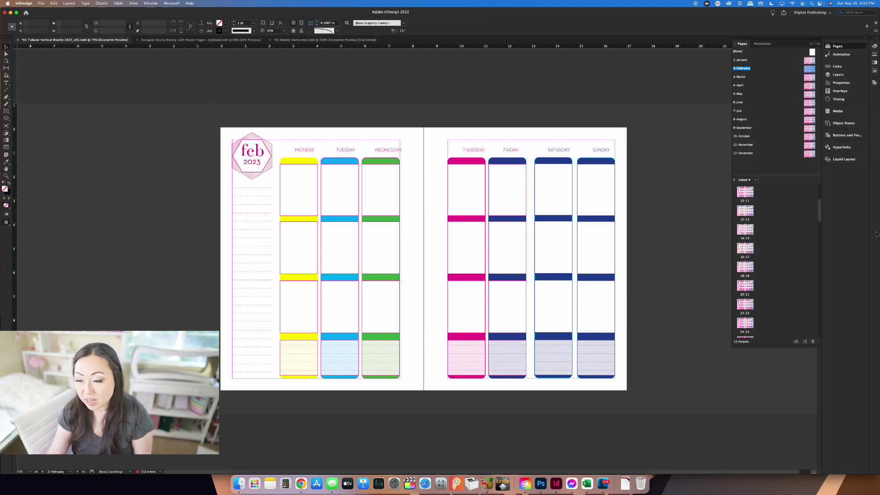
Step: Check the Feb 13–19 and Feb 27–Mar 5 spreads, ending on Feb 20–26 with its navy Friday
{"action": "double_click", "coordinate": [746, 249]}
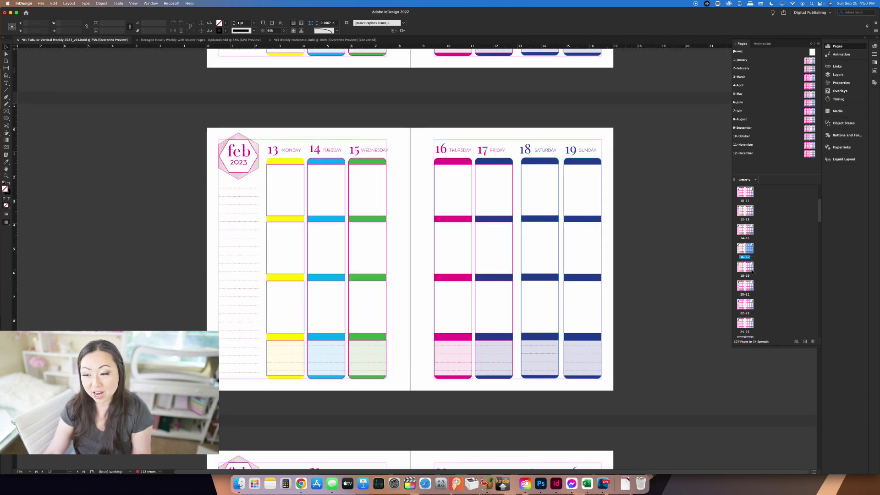
{"action": "double_click", "coordinate": [750, 271]}
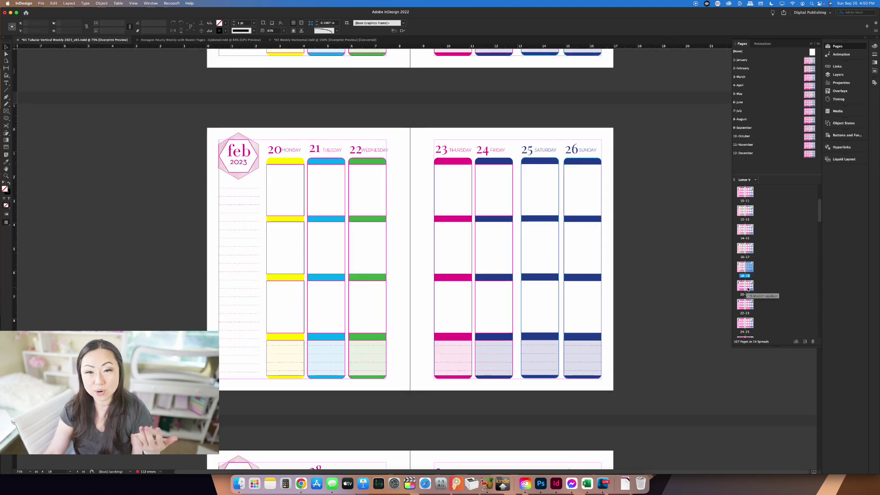
{"action": "double_click", "coordinate": [749, 287]}
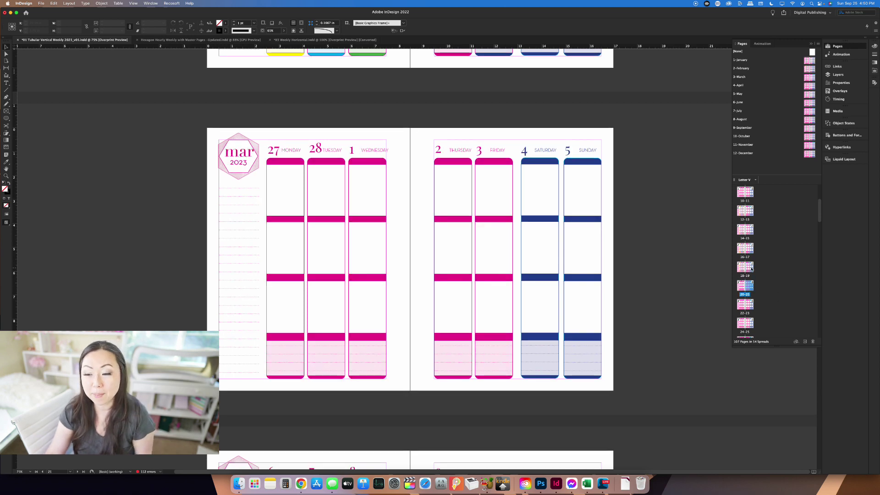
{"action": "double_click", "coordinate": [748, 269]}
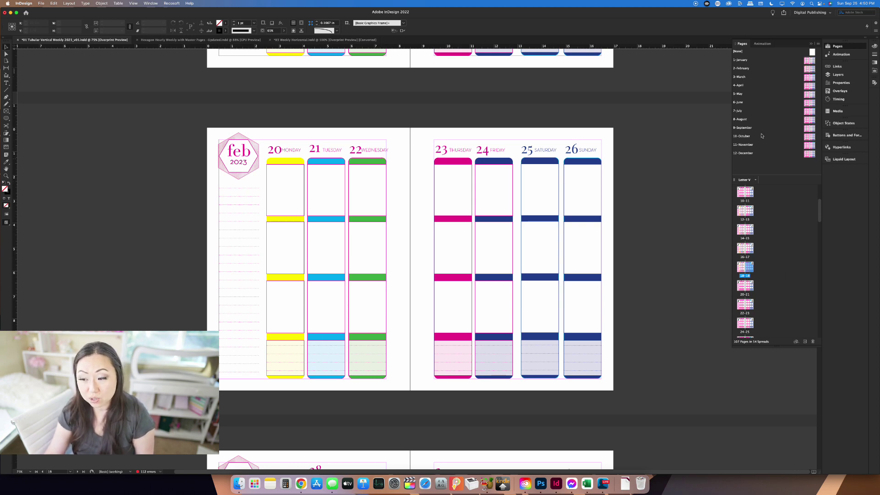
Step: Select all weekday header frames on the 2-February parent and apply the MoonTime font
{"action": "double_click", "coordinate": [741, 69]}
{"action": "left_click", "coordinate": [379, 151]}
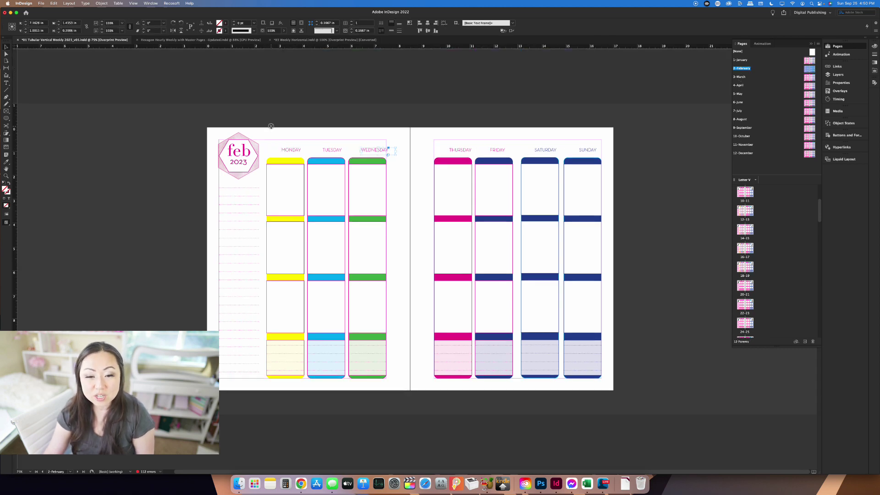
{"action": "left_click_drag", "start_coordinate": [271, 127], "coordinate": [612, 157]}
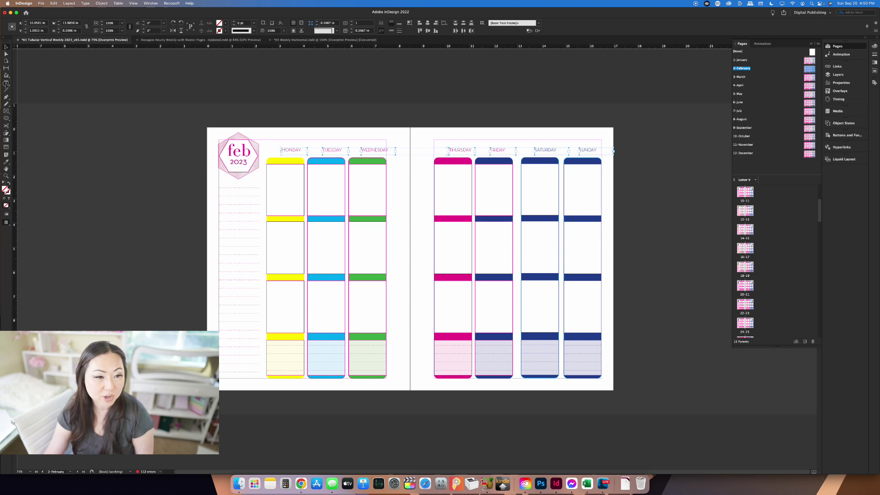
{"action": "left_click", "coordinate": [6, 83]}
{"action": "left_click", "coordinate": [61, 23]}
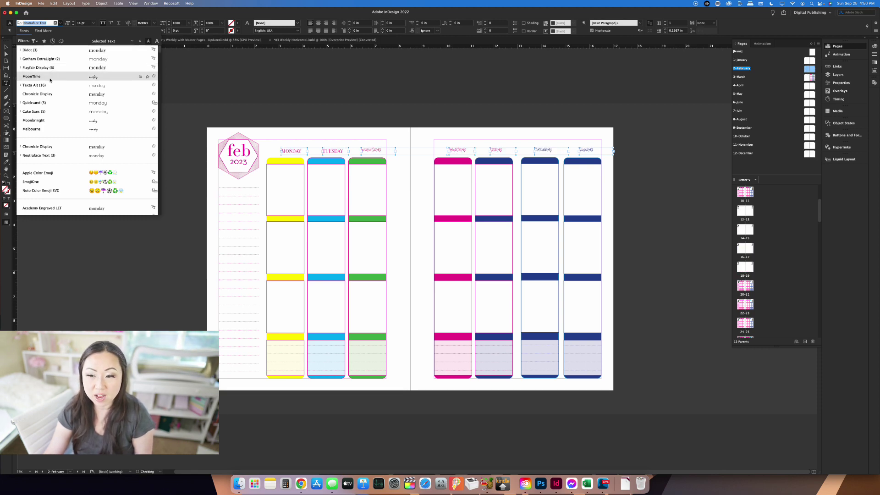
{"action": "left_click", "coordinate": [50, 78]}
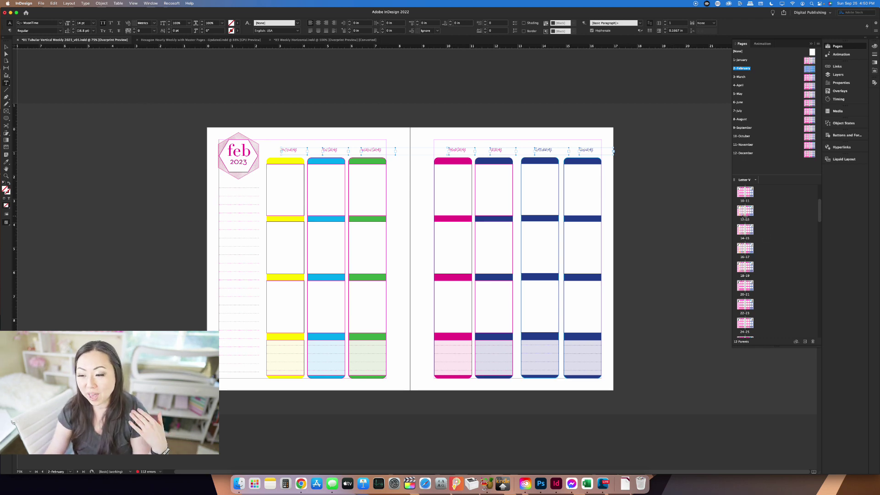
Step: Check the Jan 30–Feb 5 and Feb 6–12 spreads, then go to the final Dec 25–31 spread
{"action": "double_click", "coordinate": [743, 212]}
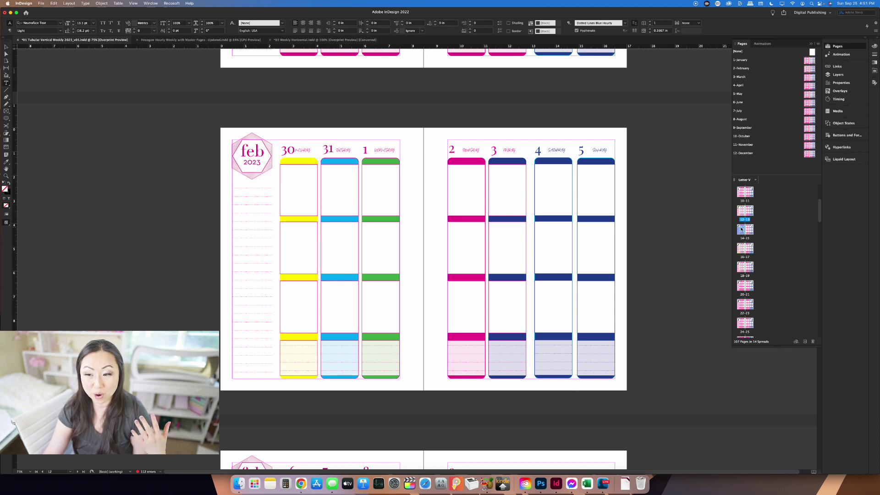
{"action": "double_click", "coordinate": [742, 230]}
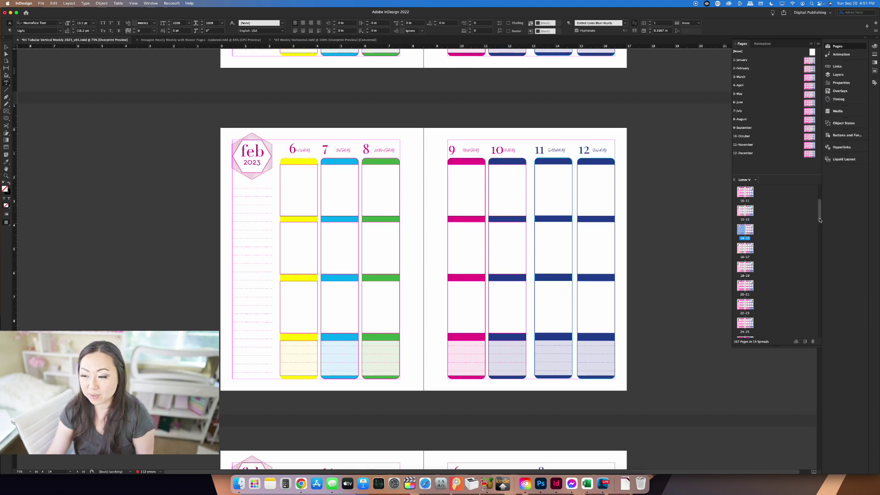
{"action": "left_click_drag", "start_coordinate": [820, 221], "coordinate": [821, 331]}
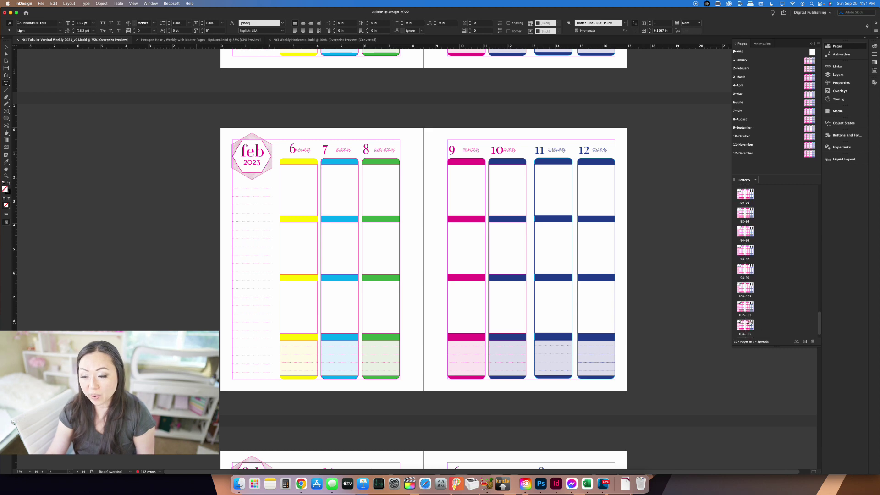
{"action": "double_click", "coordinate": [749, 323]}
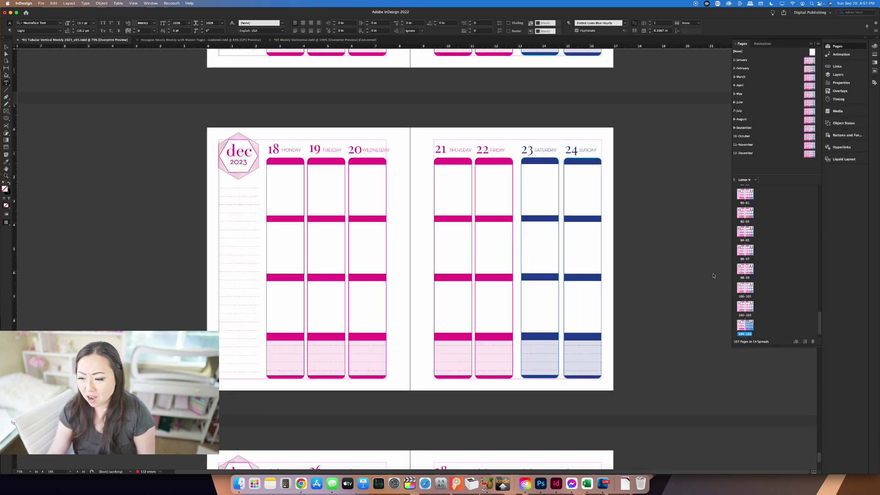
{"action": "scroll", "coordinate": [779, 302], "scroll_direction": "down", "scroll_amount": 2}
{"action": "left_click", "coordinate": [750, 323]}
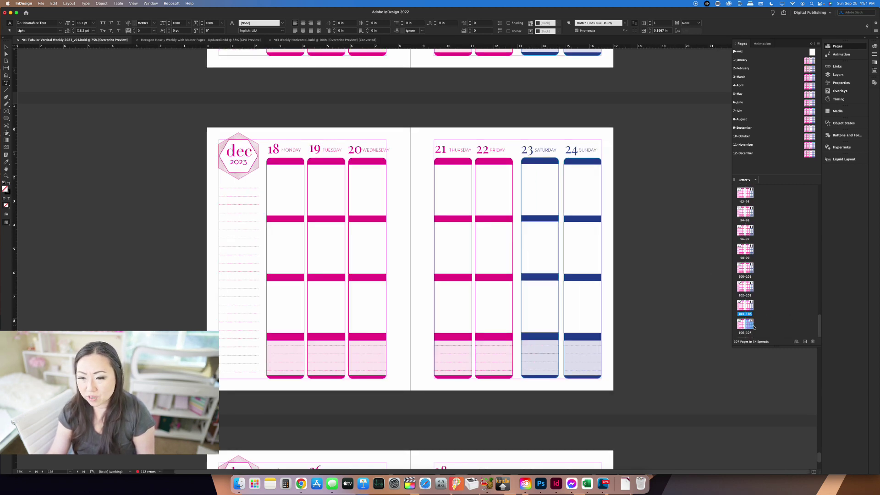
{"action": "double_click", "coordinate": [752, 324]}
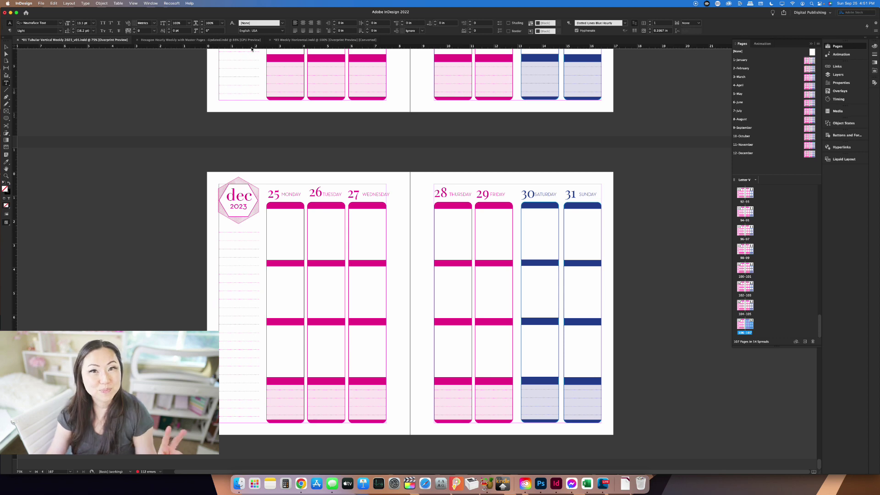
Step: Switch to the Hexagon Hourly Weekly with Master Pages document and open its A-Master spread
{"action": "left_click", "coordinate": [200, 40]}
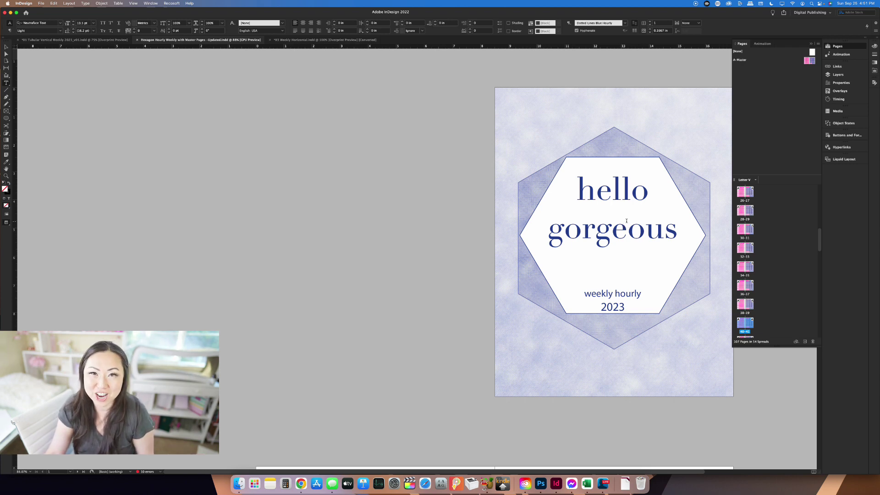
{"action": "scroll", "coordinate": [653, 248], "scroll_direction": "down", "scroll_amount": 1}
{"action": "scroll", "coordinate": [655, 280], "scroll_direction": "down", "scroll_amount": 1}
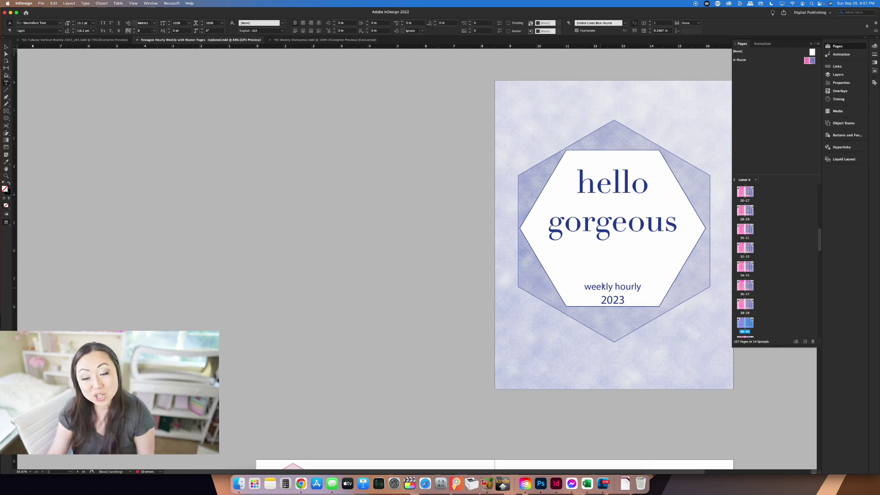
{"action": "scroll", "coordinate": [597, 287], "scroll_direction": "down", "scroll_amount": 10}
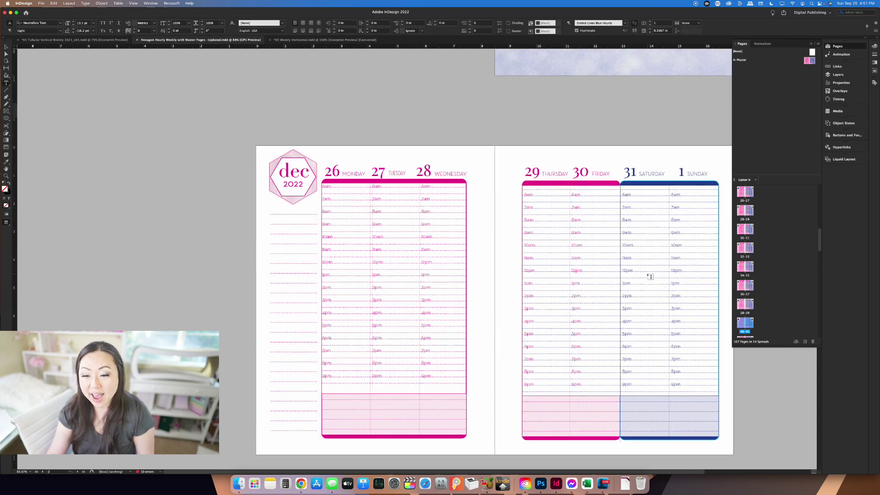
{"action": "scroll", "coordinate": [669, 257], "scroll_direction": "down", "scroll_amount": 2}
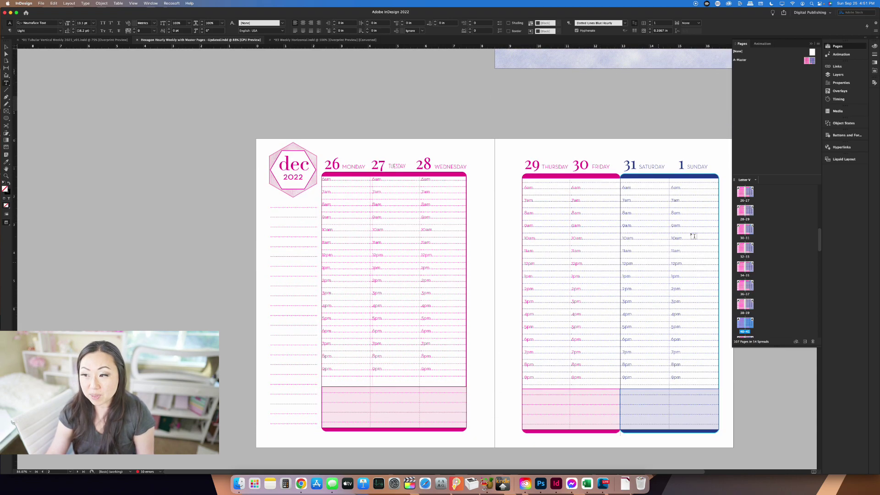
{"action": "double_click", "coordinate": [808, 61]}
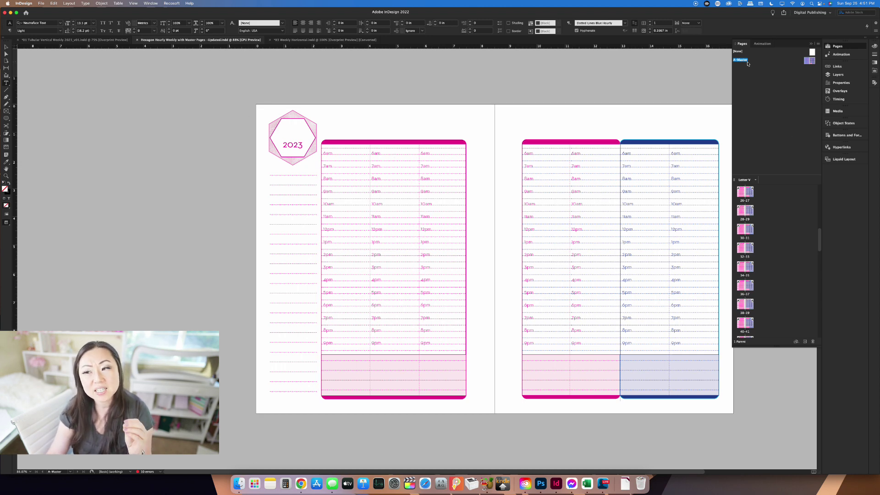
Step: Browse the Mar 20–26 and Dec 26–Jan 22 spreads, then return to A-Master
{"action": "double_click", "coordinate": [746, 195]}
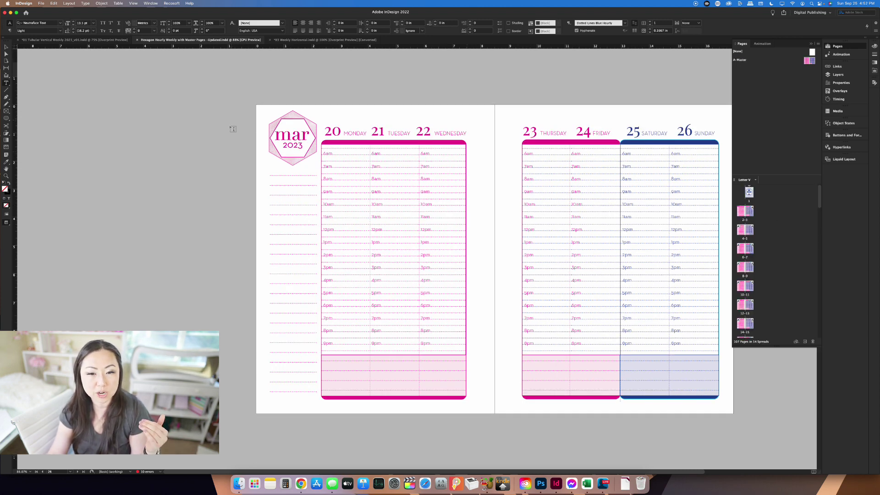
{"action": "double_click", "coordinate": [745, 221]}
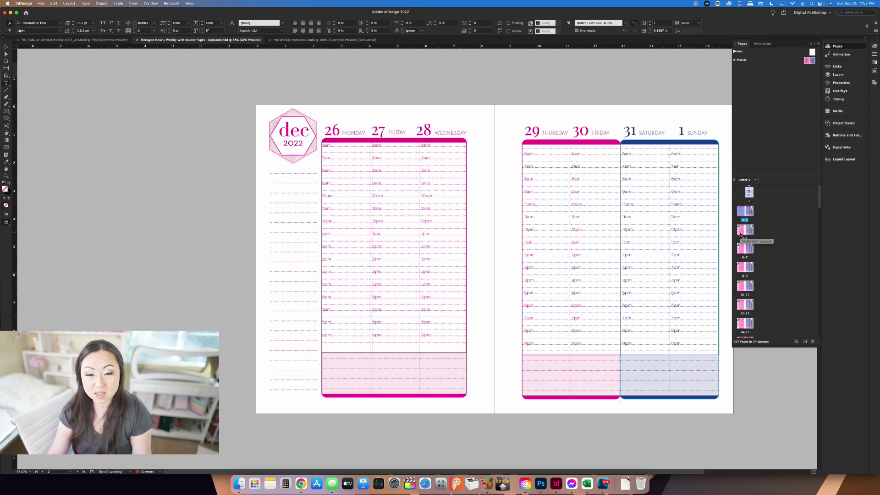
{"action": "double_click", "coordinate": [741, 230]}
{"action": "double_click", "coordinate": [742, 249]}
{"action": "double_click", "coordinate": [744, 268]}
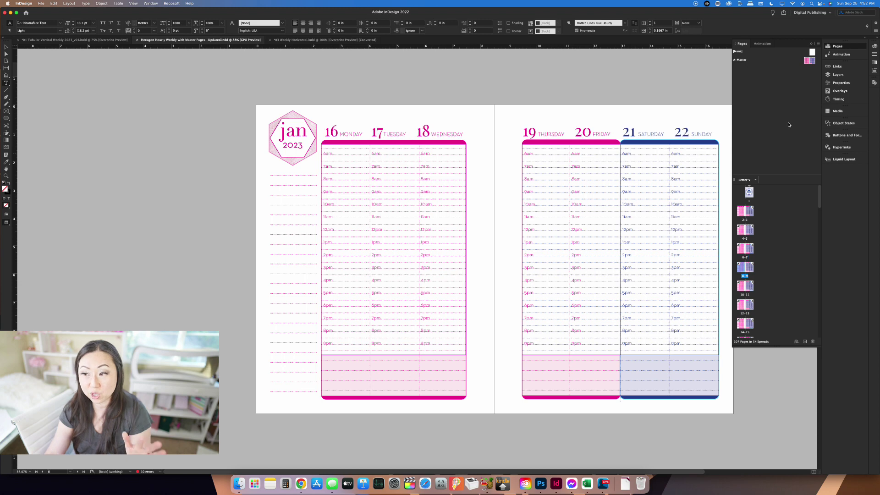
{"action": "double_click", "coordinate": [807, 61]}
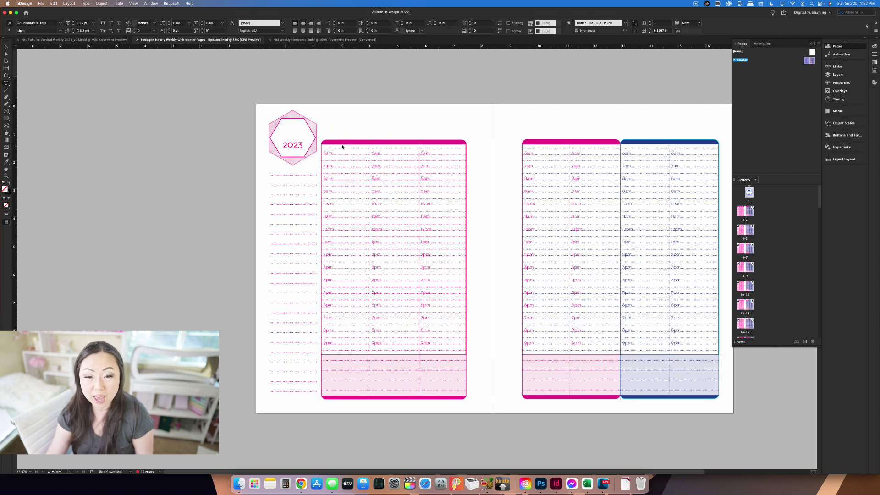
Step: Make the left planner frame's fill and outline yellow
{"action": "left_click", "coordinate": [6, 47]}
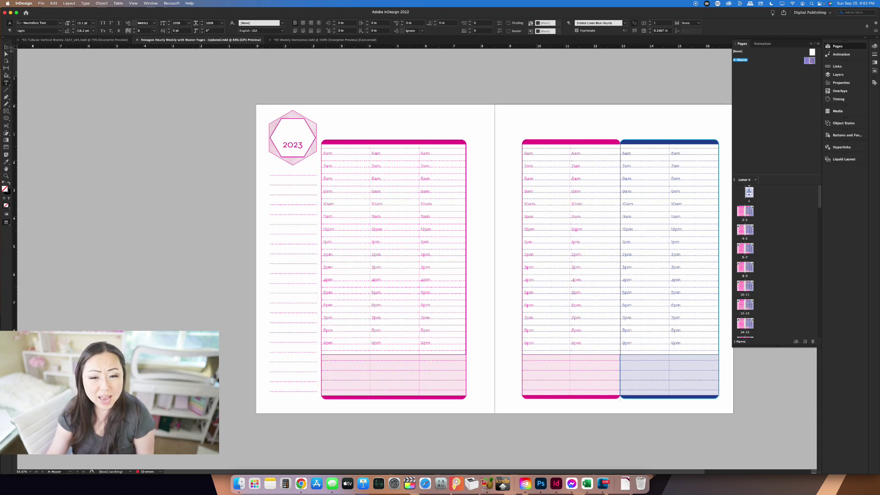
{"action": "left_click", "coordinate": [377, 161]}
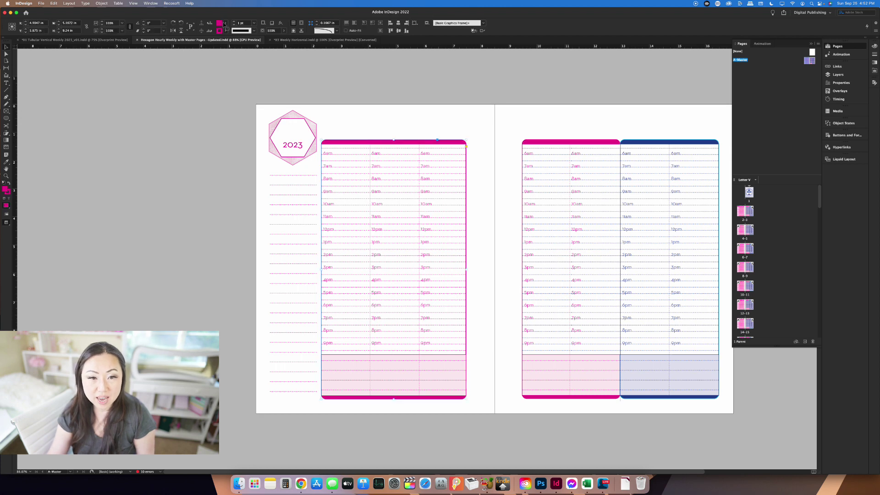
{"action": "left_click", "coordinate": [225, 23]}
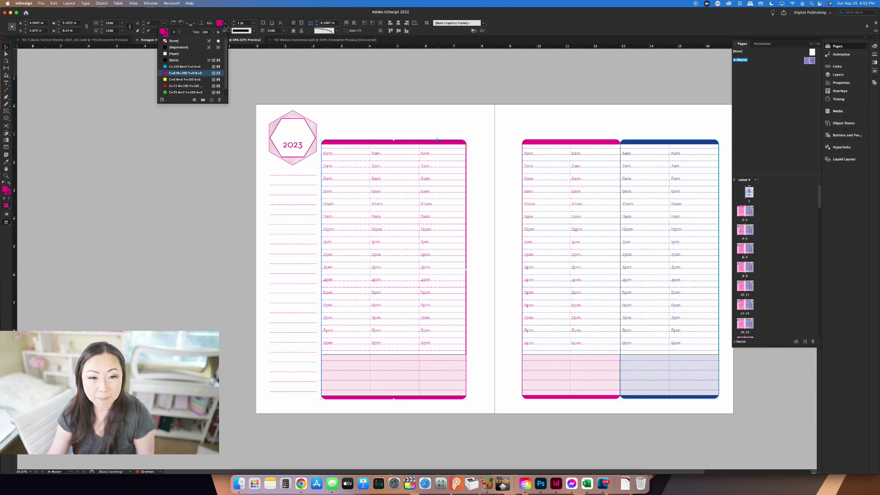
{"action": "left_click", "coordinate": [202, 82]}
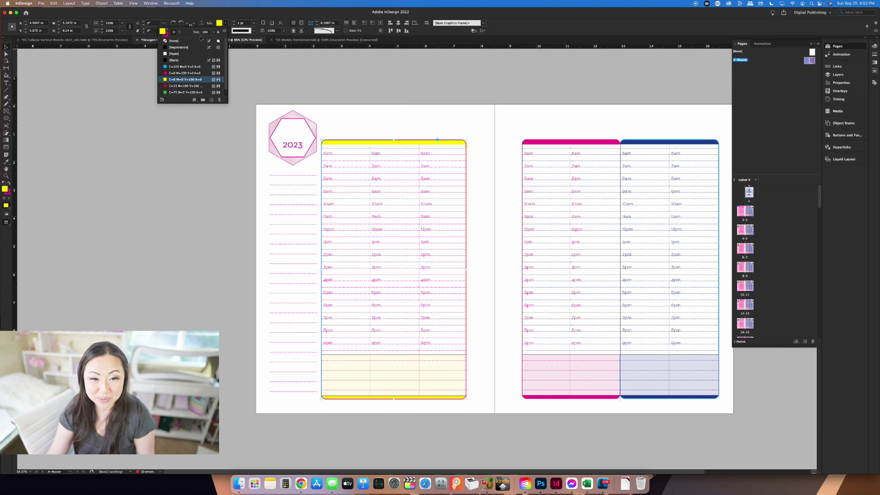
{"action": "left_click", "coordinate": [219, 31]}
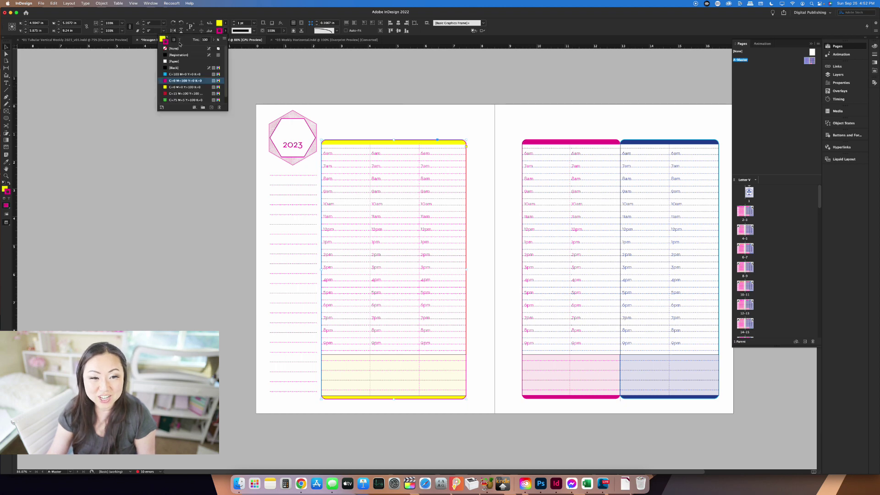
{"action": "left_click", "coordinate": [172, 87]}
Step: Colour the first column's 6am–9pm hour labels cyan and the second column's green
{"action": "double_click", "coordinate": [351, 156]}
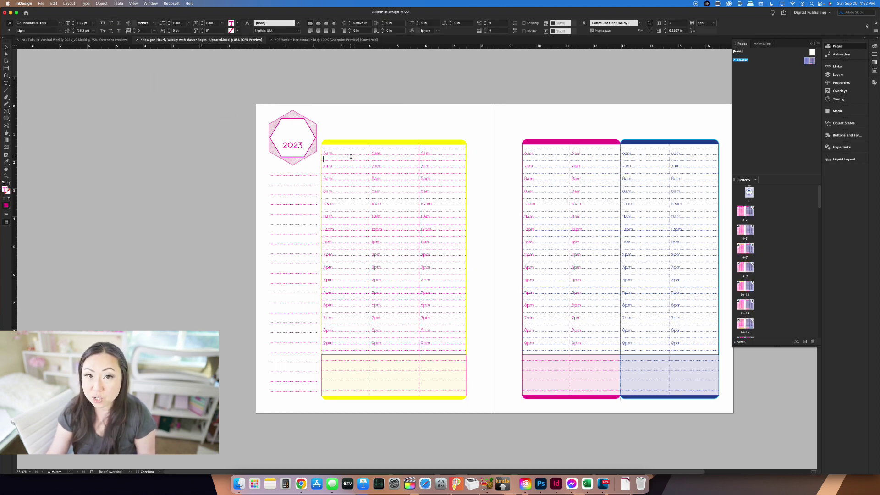
{"action": "left_click_drag", "start_coordinate": [331, 150], "coordinate": [327, 354]}
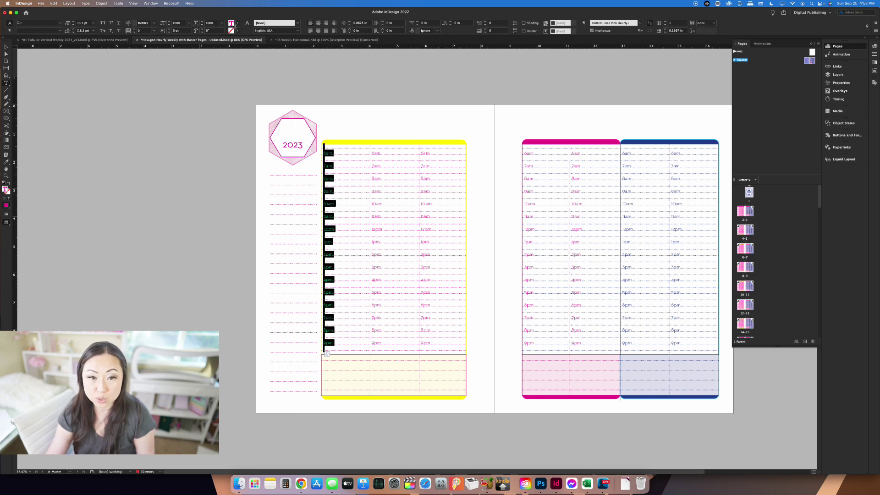
{"action": "left_click", "coordinate": [238, 26]}
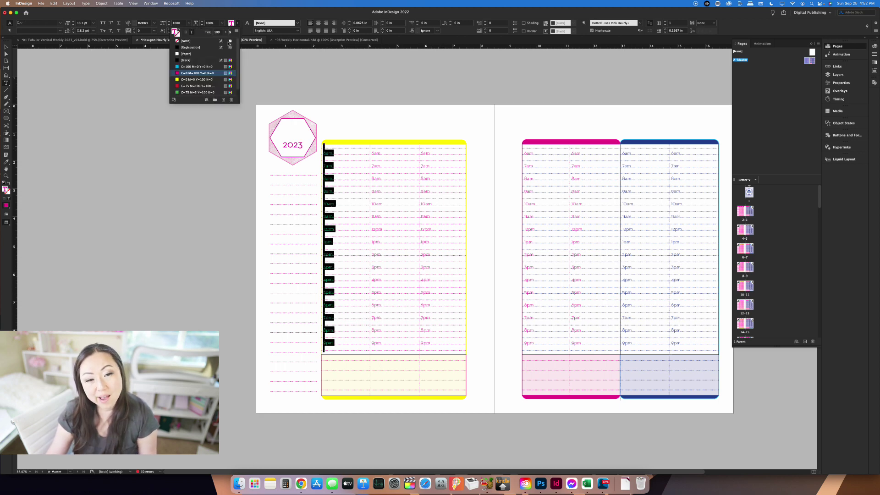
{"action": "left_click", "coordinate": [197, 66]}
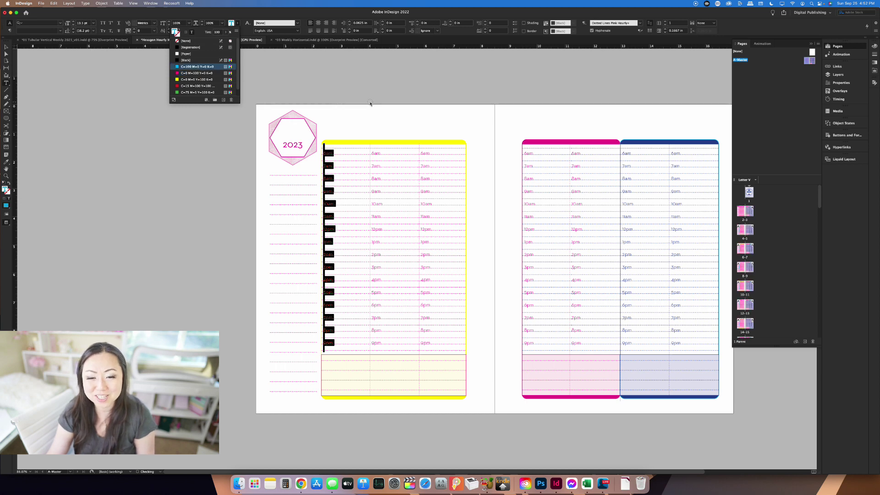
{"action": "left_click", "coordinate": [336, 104]}
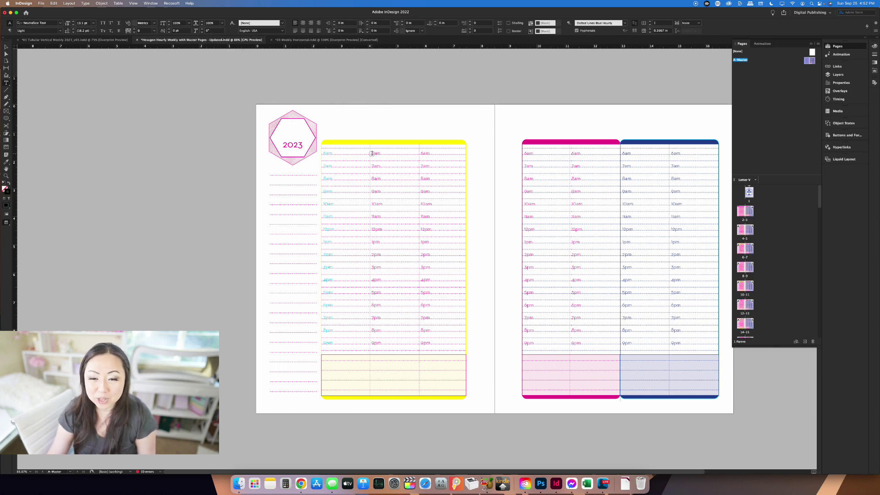
{"action": "left_click_drag", "start_coordinate": [374, 153], "coordinate": [393, 345]}
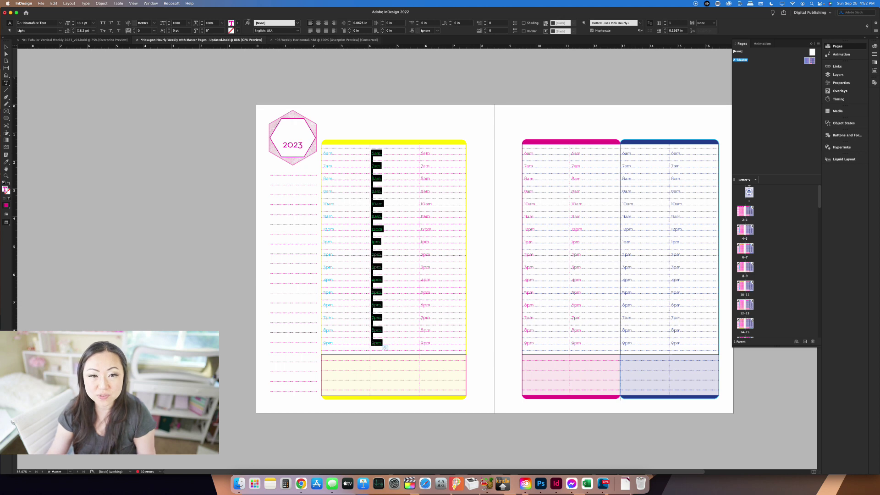
{"action": "left_click", "coordinate": [237, 23]}
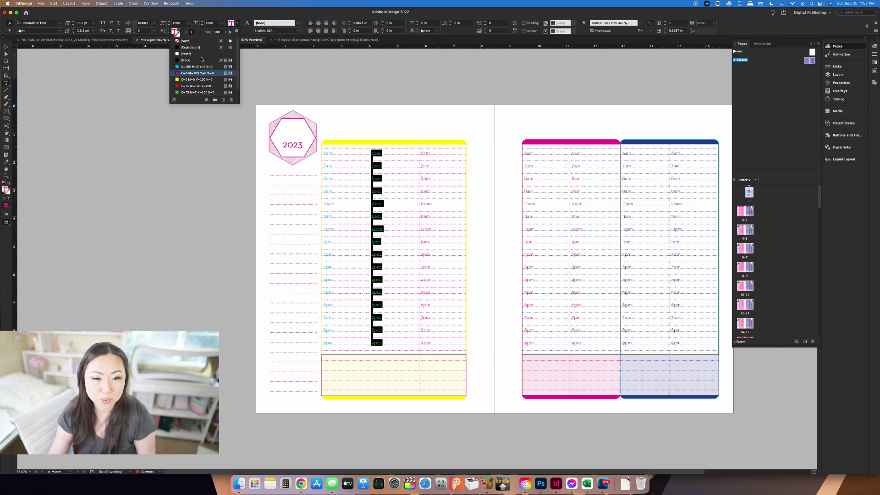
{"action": "left_click", "coordinate": [194, 92]}
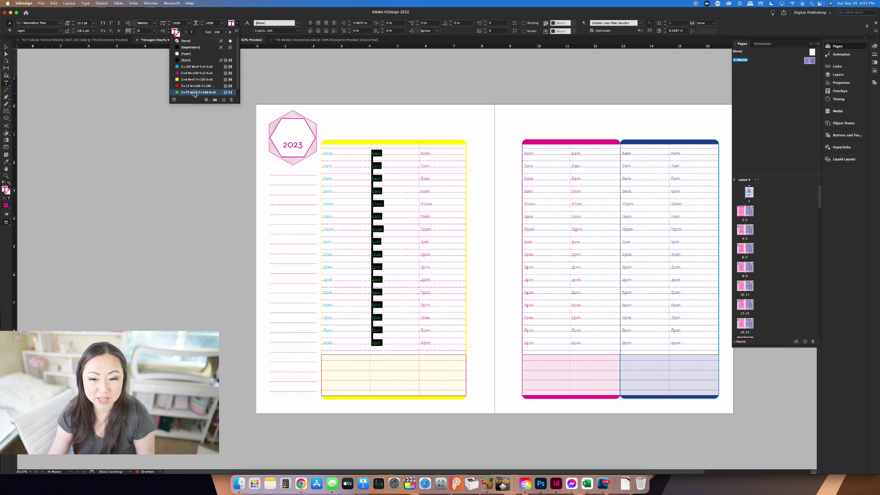
{"action": "left_click", "coordinate": [419, 152]}
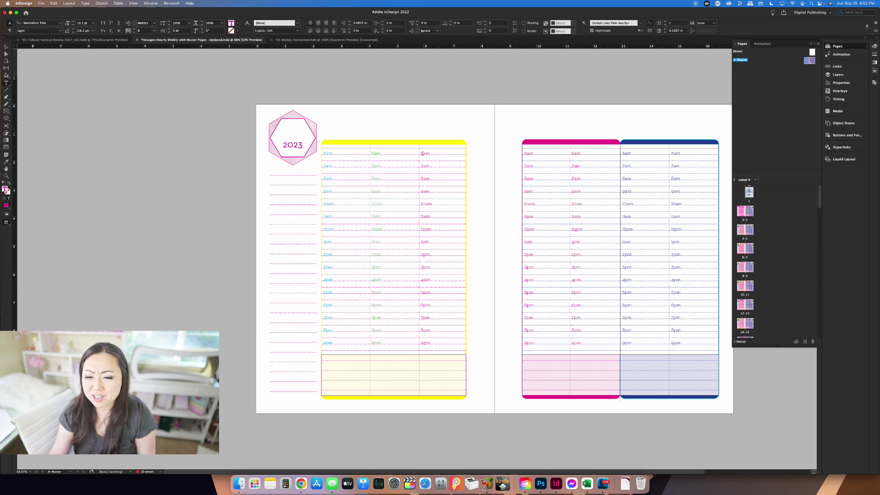
Step: Colour the third column's hour labels red
{"action": "left_click_drag", "start_coordinate": [421, 155], "coordinate": [452, 361]}
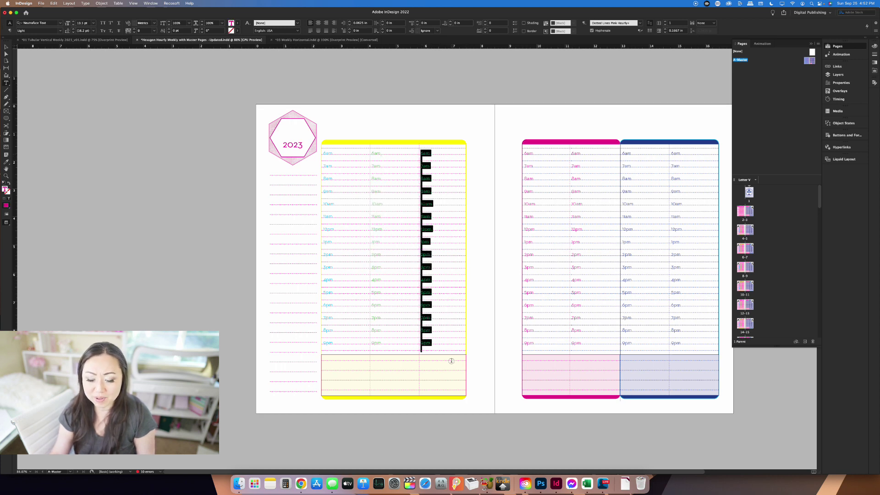
{"action": "left_click", "coordinate": [238, 26]}
{"action": "left_click", "coordinate": [195, 85]}
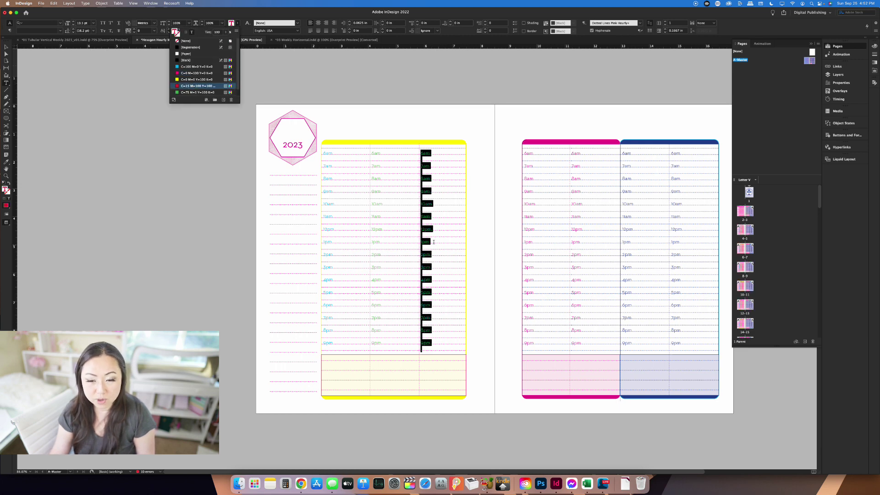
{"action": "left_click", "coordinate": [536, 252]}
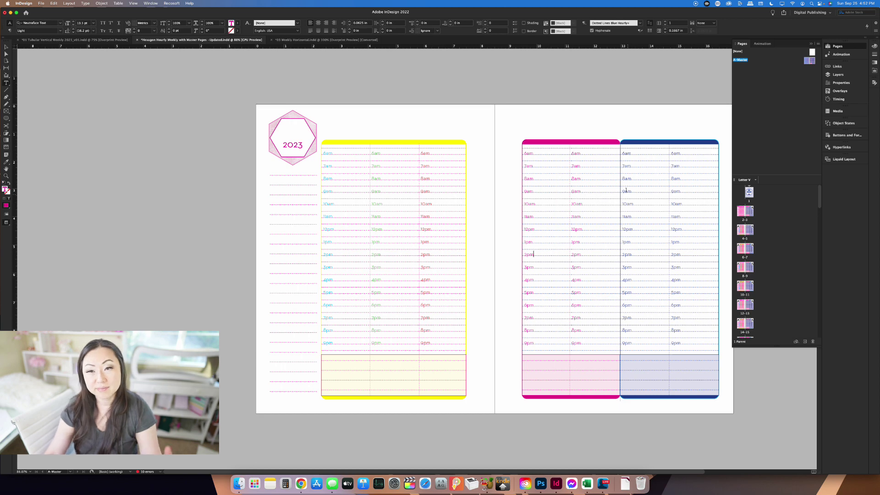
Step: Check the recoloured hours on the Dec 26–Jan 1 through Jan 23–29 spreads
{"action": "double_click", "coordinate": [744, 212]}
{"action": "double_click", "coordinate": [741, 229]}
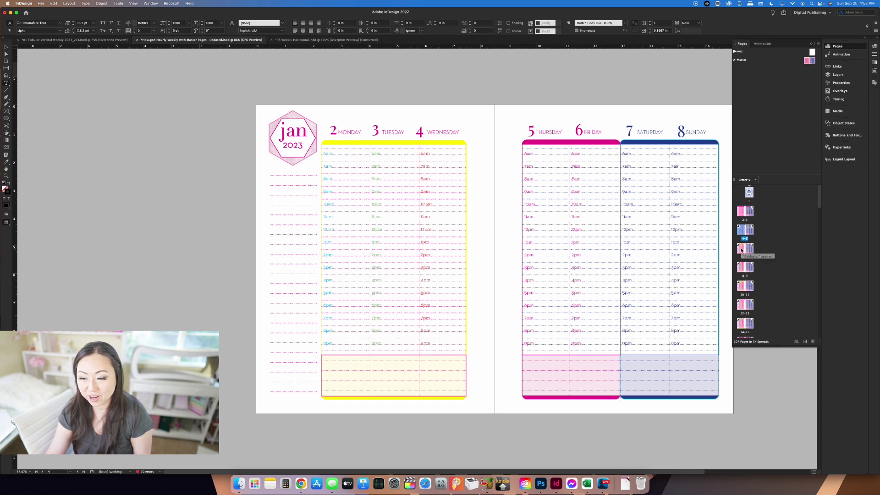
{"action": "double_click", "coordinate": [742, 250]}
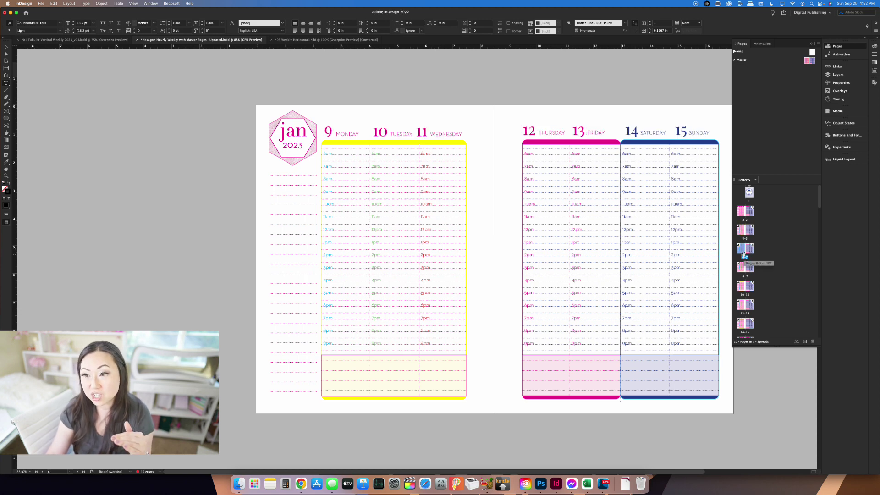
{"action": "double_click", "coordinate": [742, 212]}
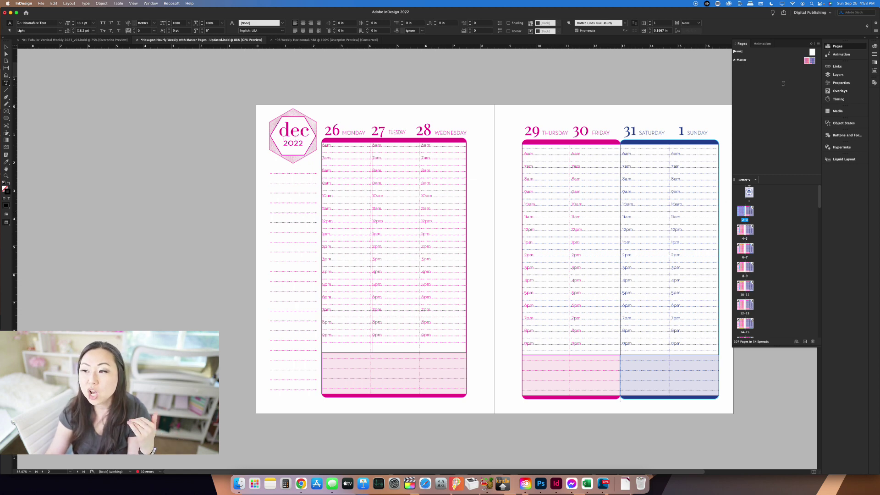
{"action": "double_click", "coordinate": [743, 249]}
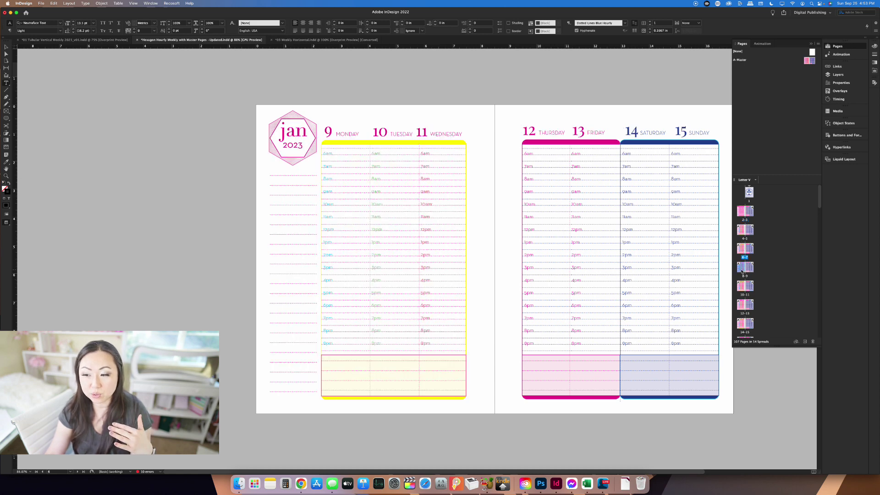
{"action": "double_click", "coordinate": [743, 268]}
{"action": "double_click", "coordinate": [742, 288]}
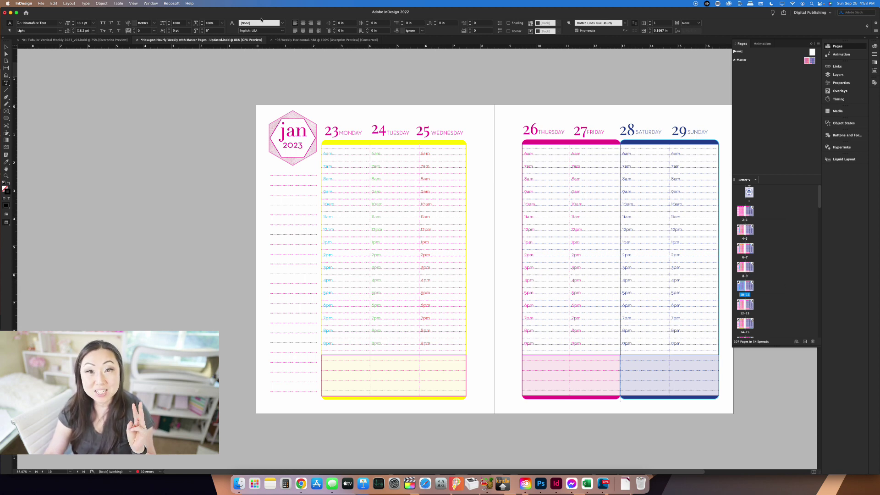
Step: Switch to the 03 Weekly Horizontal document and view its Dec 26–Jan 1 spread
{"action": "left_click", "coordinate": [318, 40]}
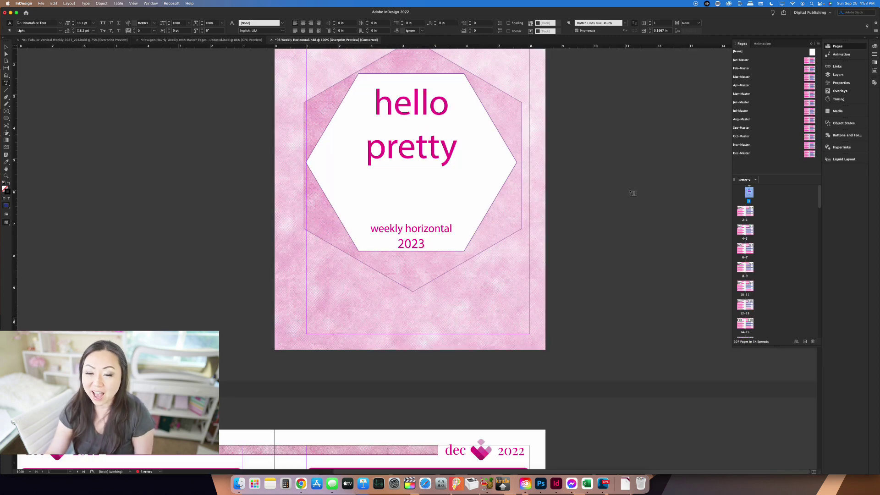
{"action": "double_click", "coordinate": [740, 214]}
{"action": "scroll", "coordinate": [549, 196], "scroll_direction": "up", "scroll_amount": 5}
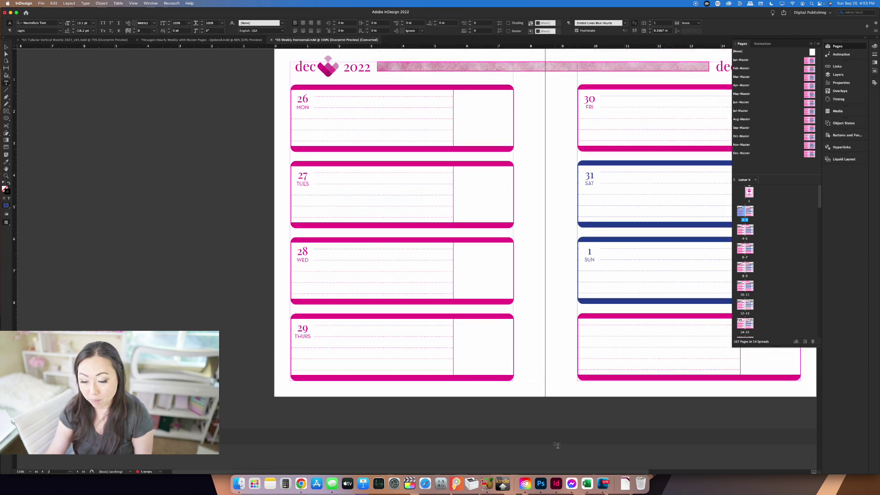
{"action": "left_click_drag", "start_coordinate": [491, 471], "coordinate": [530, 472]}
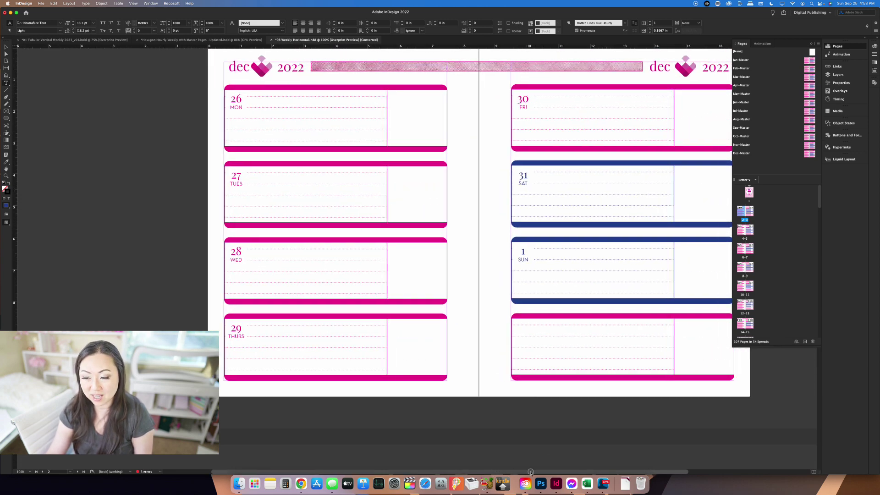
{"action": "scroll", "coordinate": [531, 472], "scroll_direction": "right", "scroll_amount": 3}
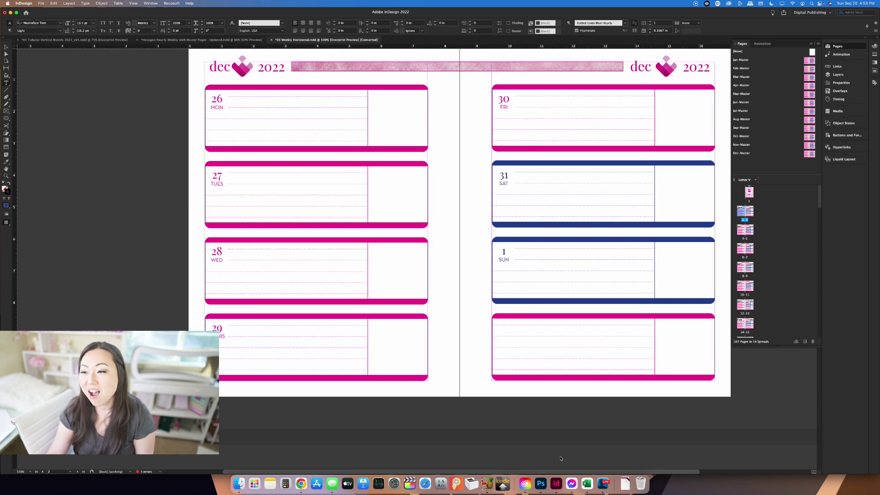
Step: Step through the Jan, Feb and Mar parent spreads to the Apr-Master spread
{"action": "left_click", "coordinate": [756, 60]}
{"action": "double_click", "coordinate": [742, 61]}
{"action": "double_click", "coordinate": [741, 69]}
{"action": "left_click", "coordinate": [743, 78]}
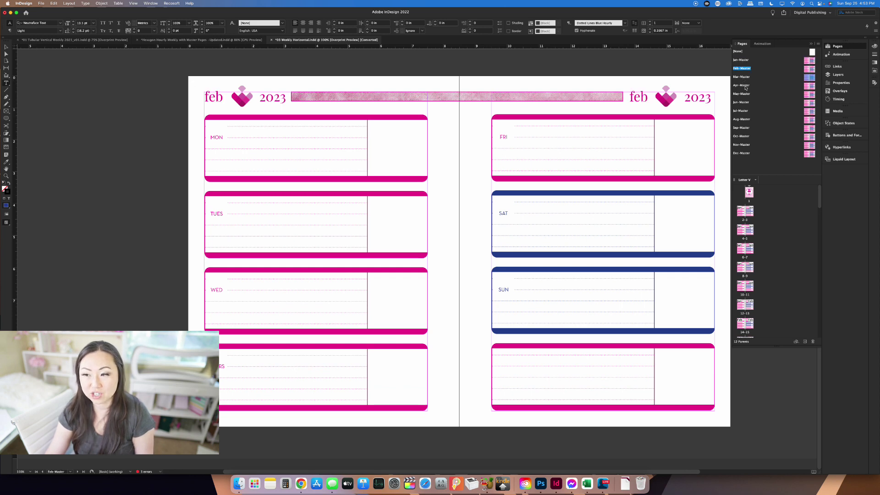
{"action": "left_click", "coordinate": [745, 87]}
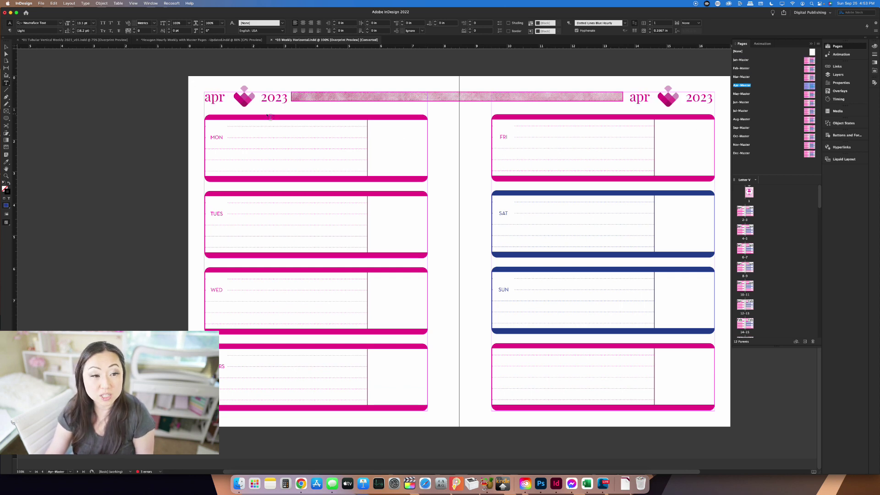
Step: Try filling the whole MON day frame yellow, then undo it
{"action": "left_click", "coordinate": [6, 48]}
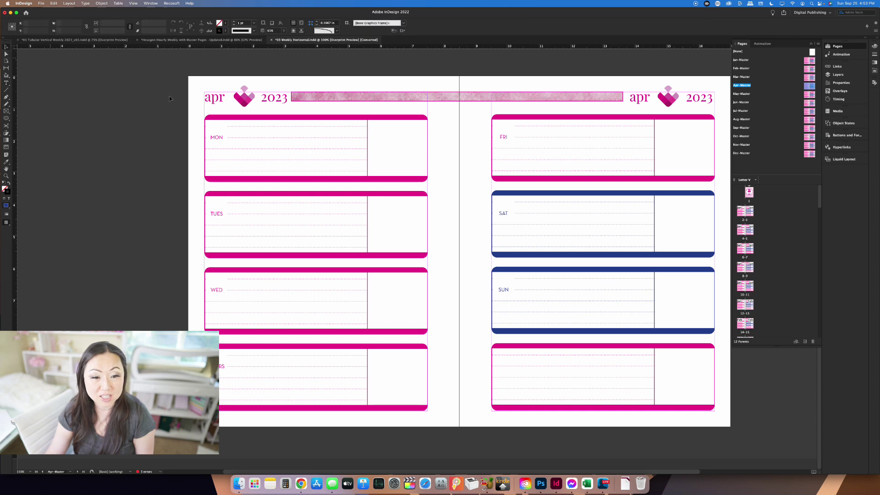
{"action": "left_click", "coordinate": [278, 120]}
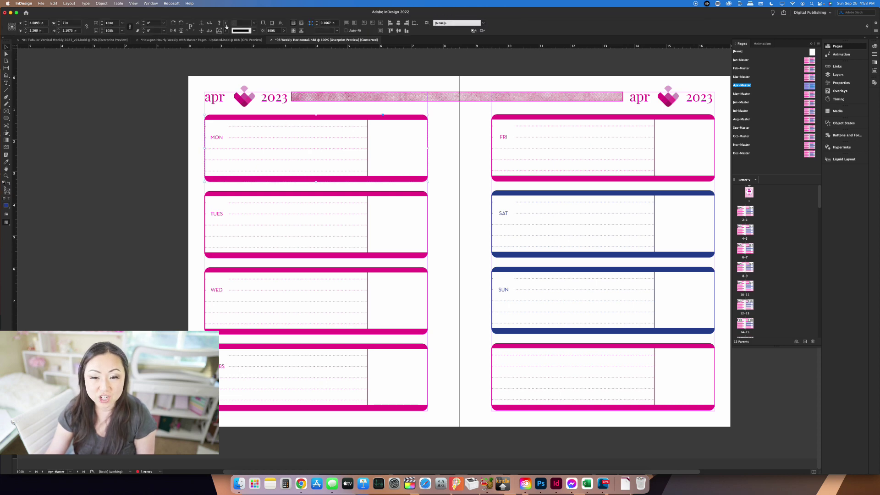
{"action": "left_click", "coordinate": [225, 23]}
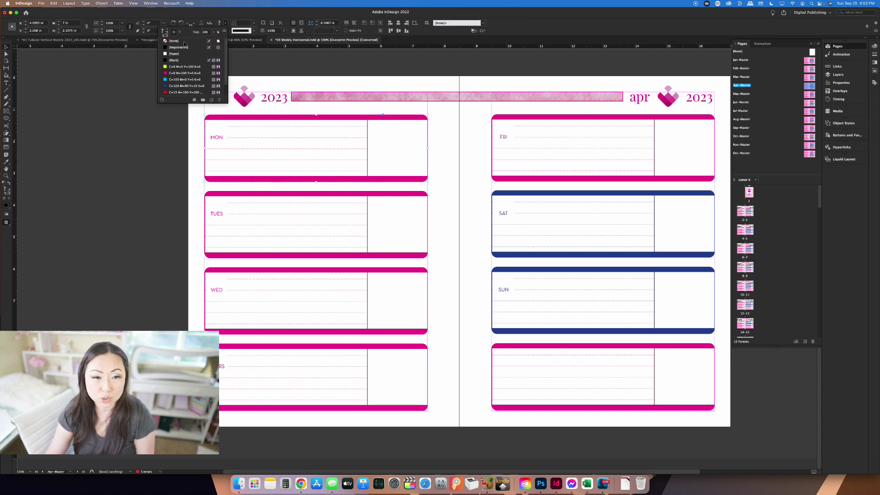
{"action": "left_click", "coordinate": [170, 67]}
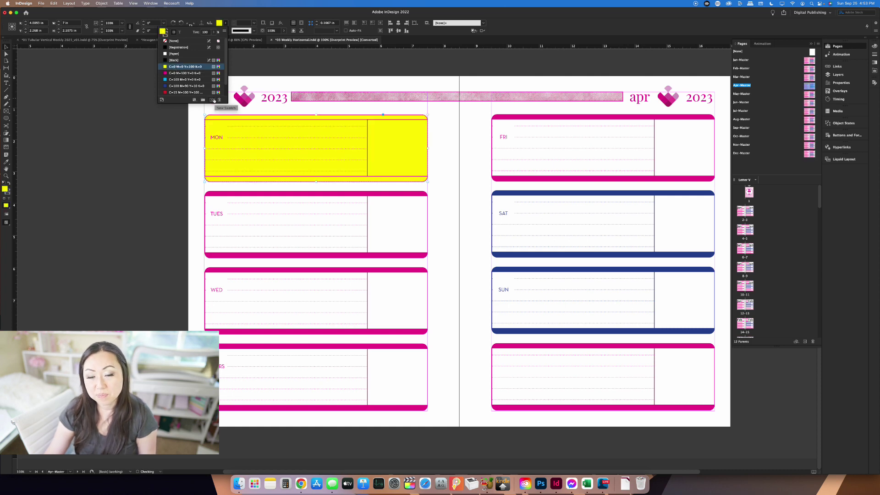
{"action": "left_click", "coordinate": [304, 144]}
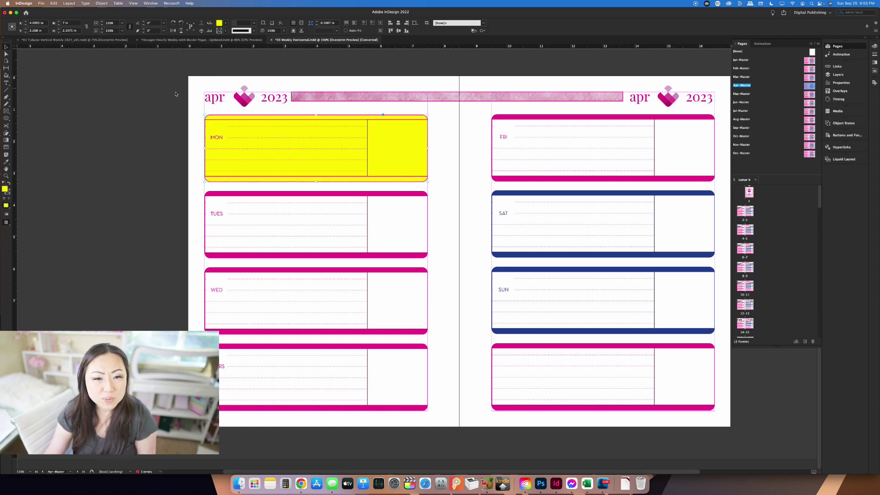
{"action": "key", "text": "super+z"}
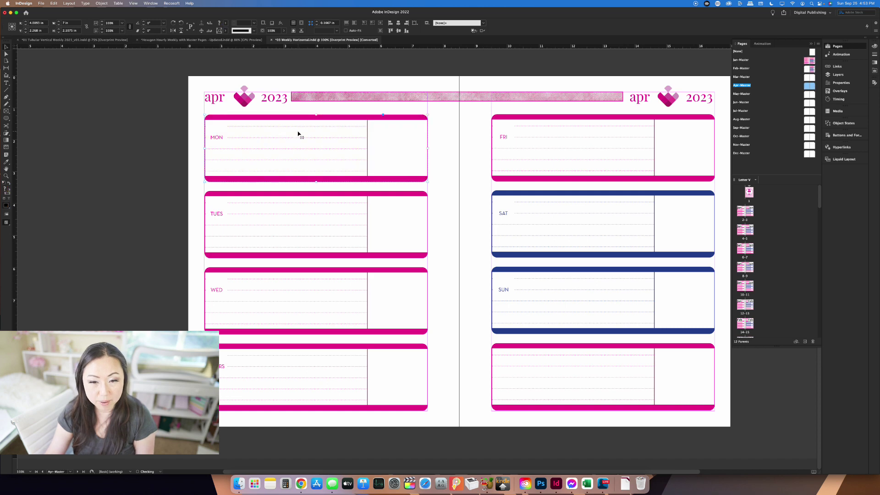
Step: Ungroup the MON block, then cut and paste its band frame back in place
{"action": "right_click", "coordinate": [297, 124]}
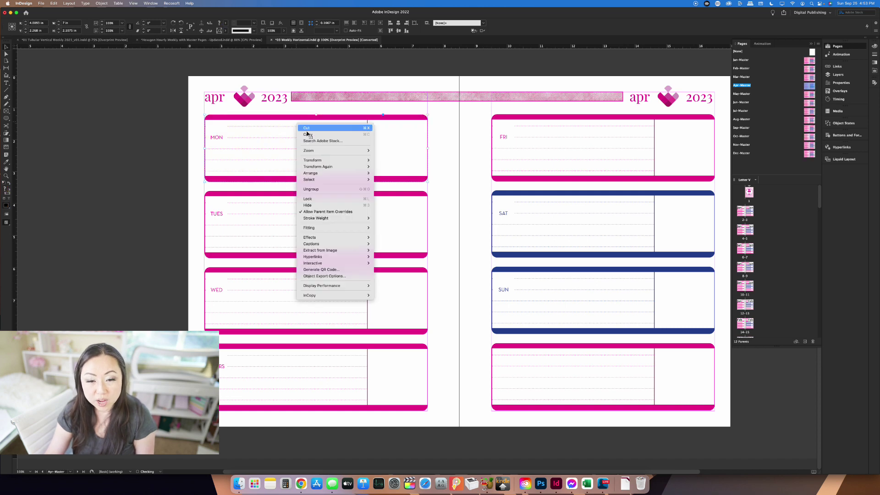
{"action": "left_click", "coordinate": [322, 189]}
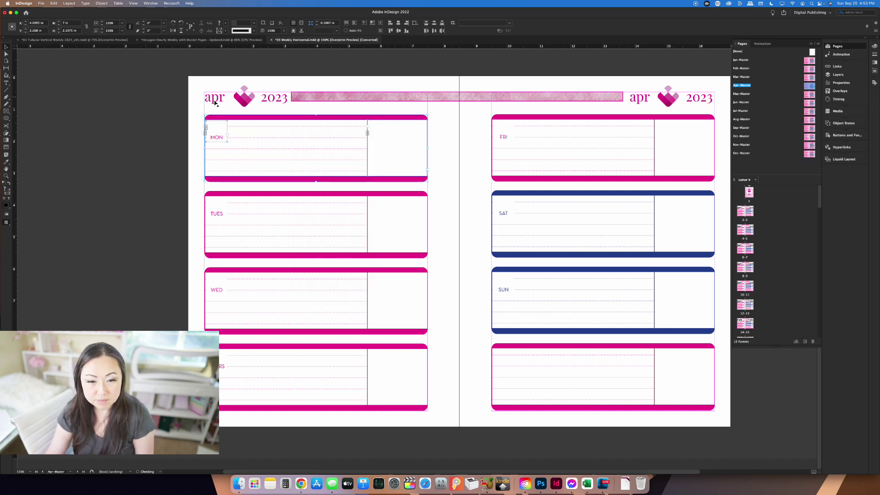
{"action": "left_click", "coordinate": [255, 118]}
{"action": "right_click", "coordinate": [257, 121]}
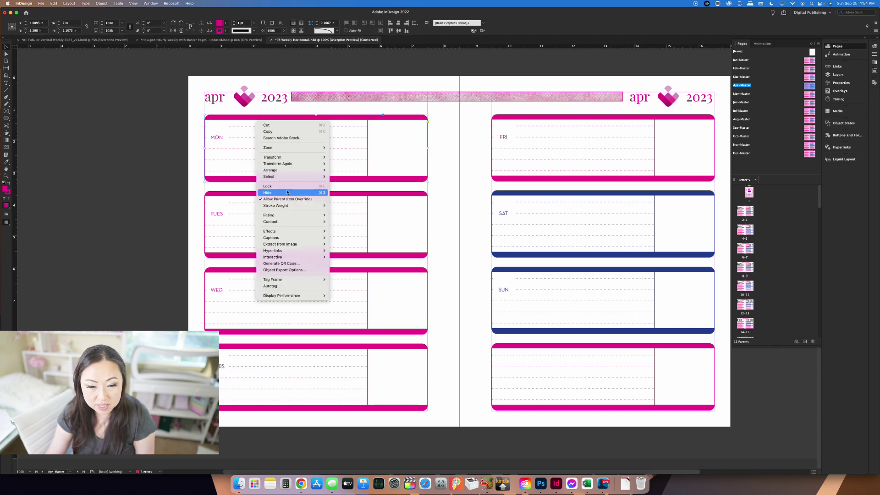
{"action": "left_click", "coordinate": [275, 125]}
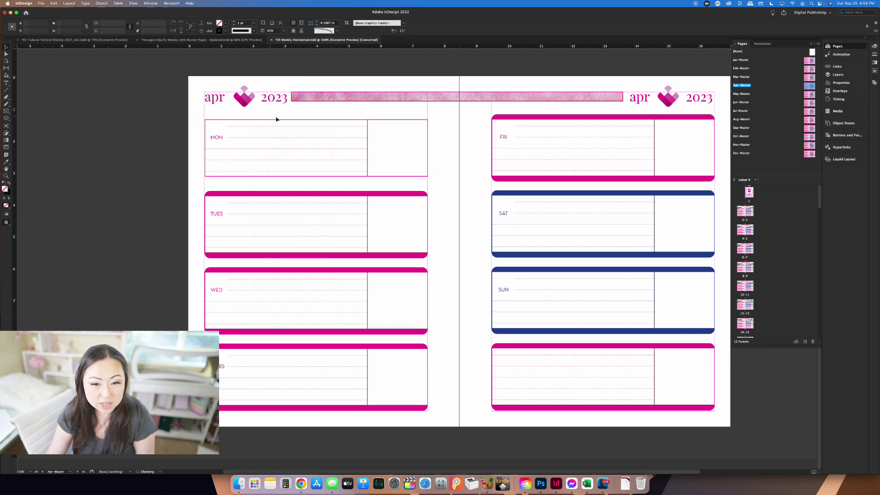
{"action": "key", "text": "super+z"}
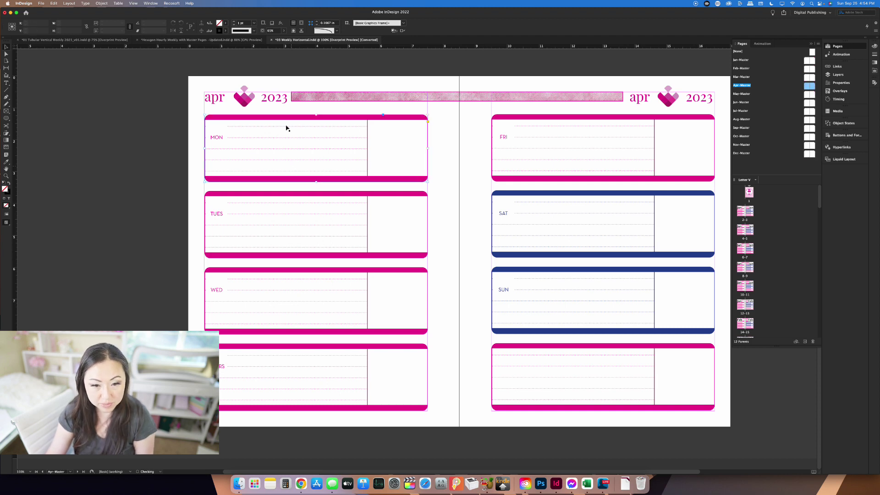
Step: Fill the MON band yellow with a cyan outline
{"action": "left_click", "coordinate": [227, 24]}
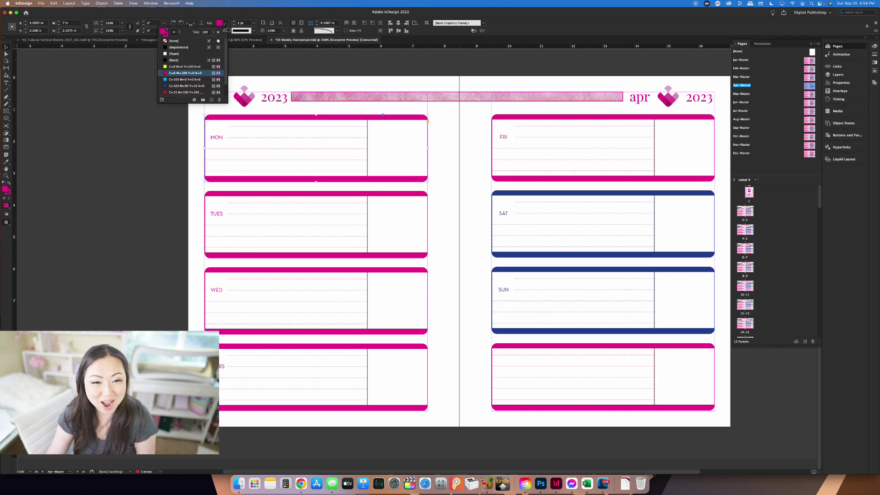
{"action": "left_click", "coordinate": [181, 68]}
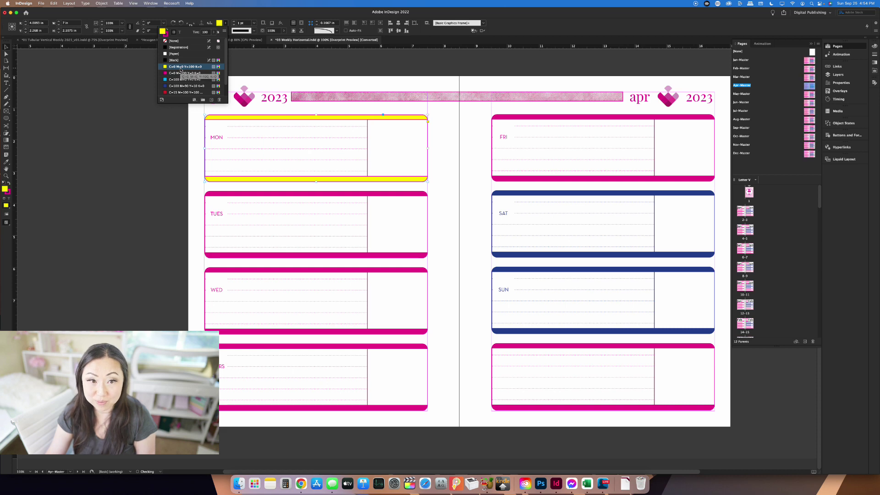
{"action": "left_click", "coordinate": [225, 31]}
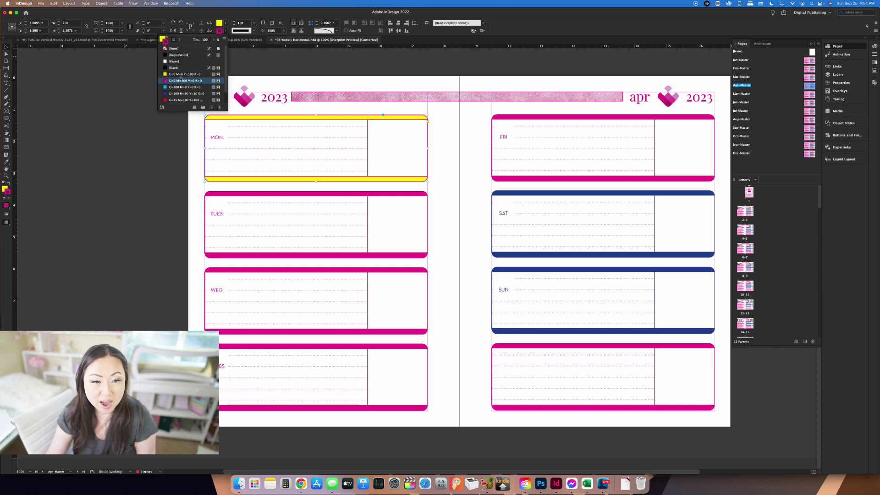
{"action": "left_click", "coordinate": [184, 87]}
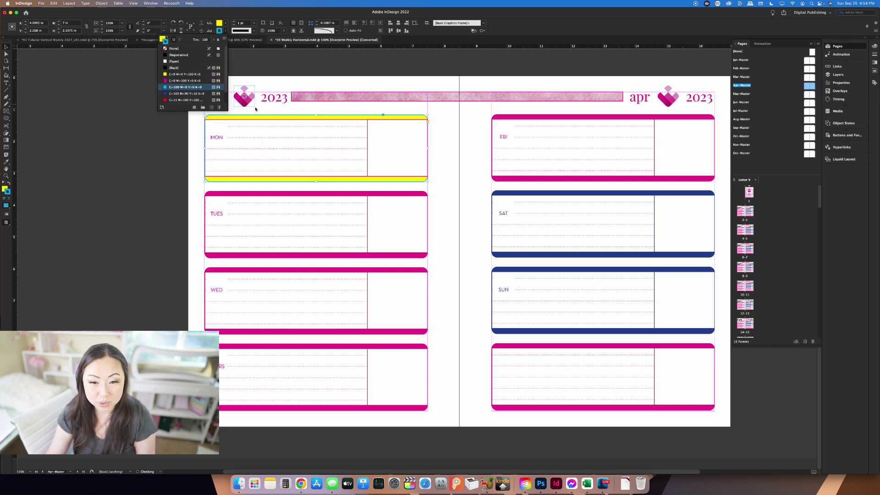
{"action": "left_click", "coordinate": [360, 136]}
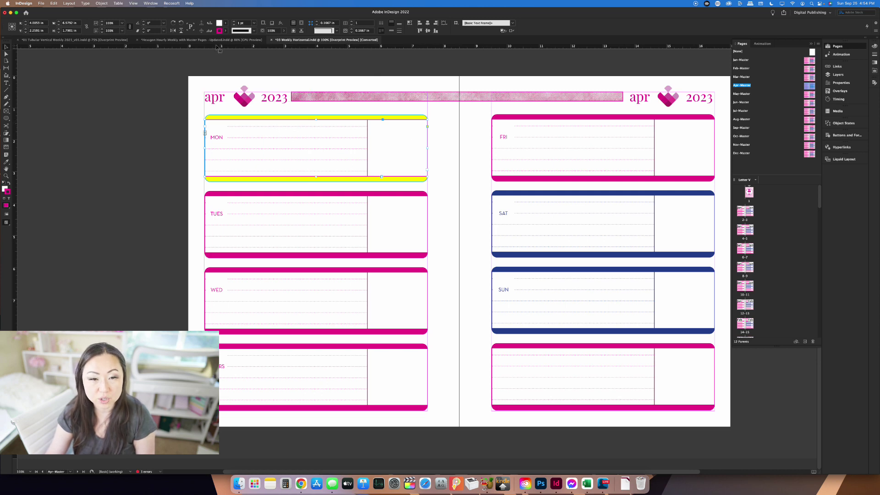
{"action": "left_click", "coordinate": [225, 31]}
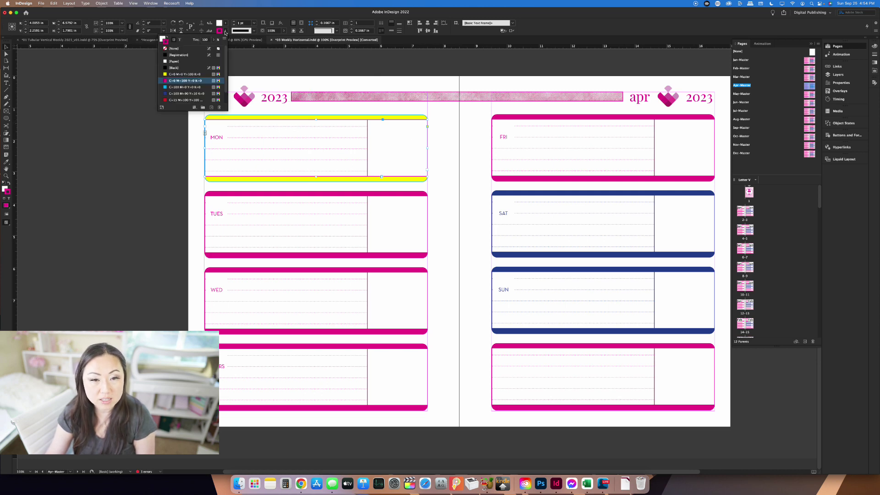
Step: Give the MON text frame a cyan outline and make its text cyan
{"action": "left_click", "coordinate": [182, 88]}
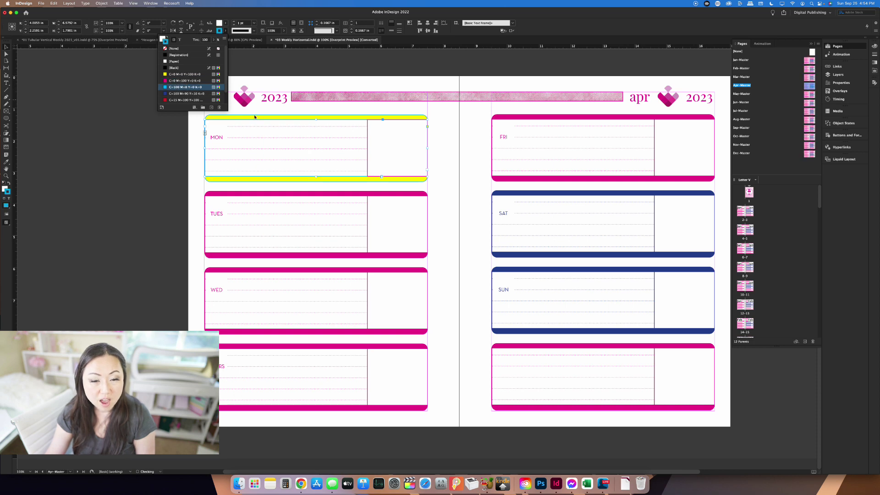
{"action": "left_click", "coordinate": [228, 128]}
{"action": "double_click", "coordinate": [238, 126]}
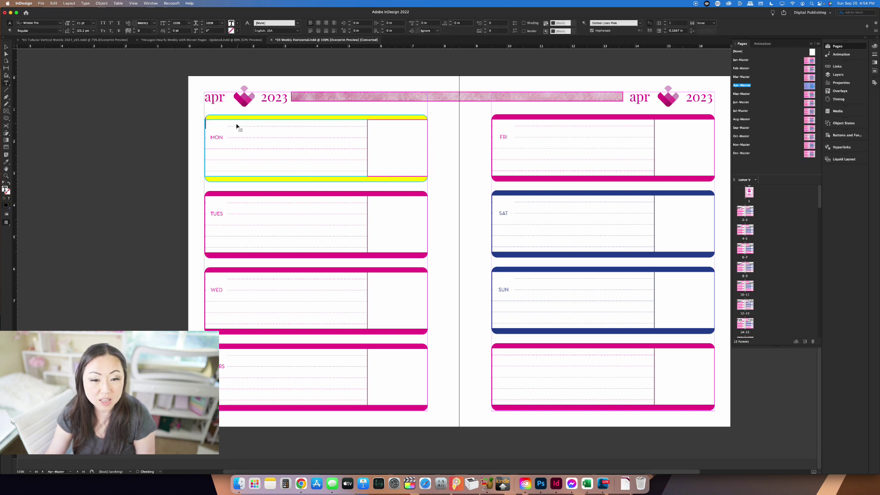
{"action": "key", "text": "Return"}
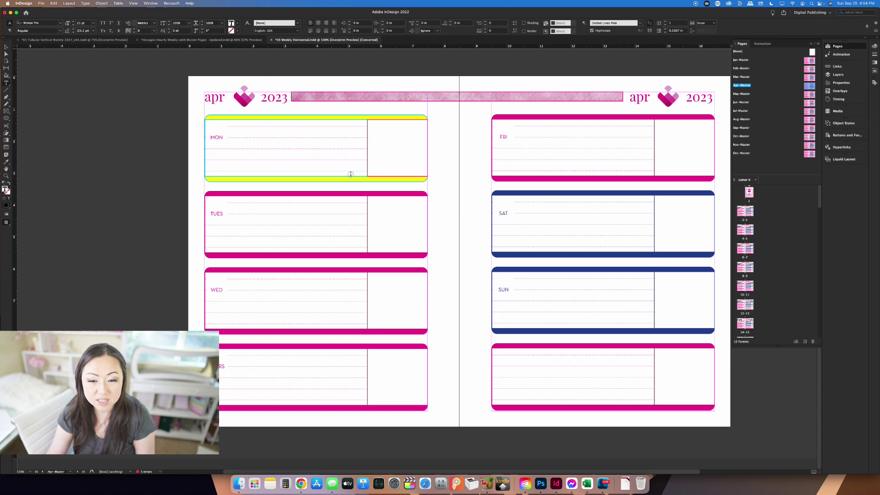
{"action": "key", "text": "BackSpace"}
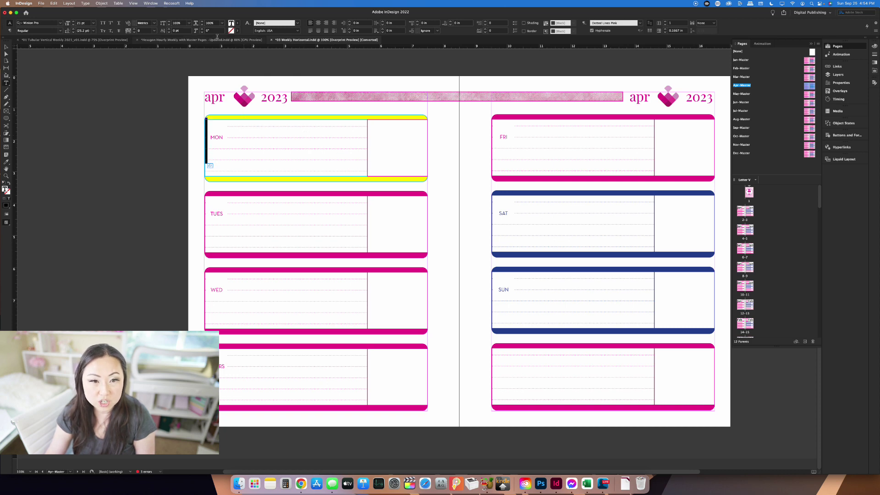
{"action": "left_click", "coordinate": [237, 24]}
{"action": "left_click", "coordinate": [195, 67]}
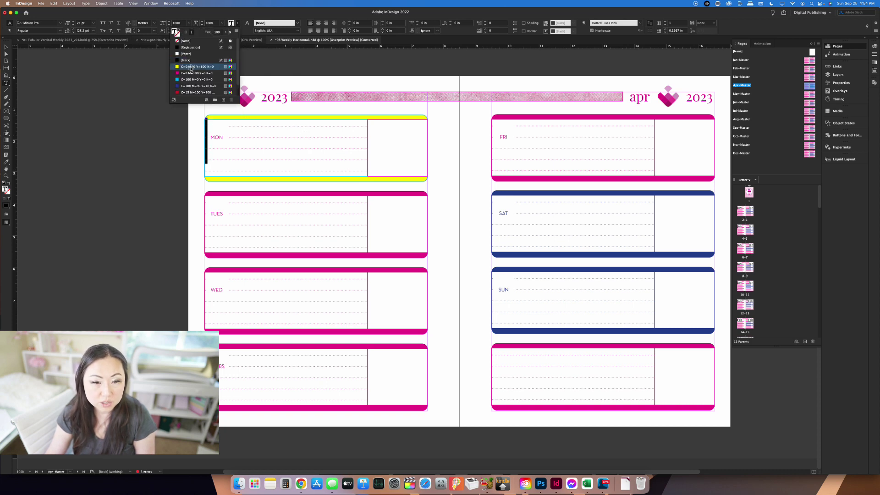
{"action": "left_click", "coordinate": [196, 80]}
{"action": "left_click", "coordinate": [220, 155]}
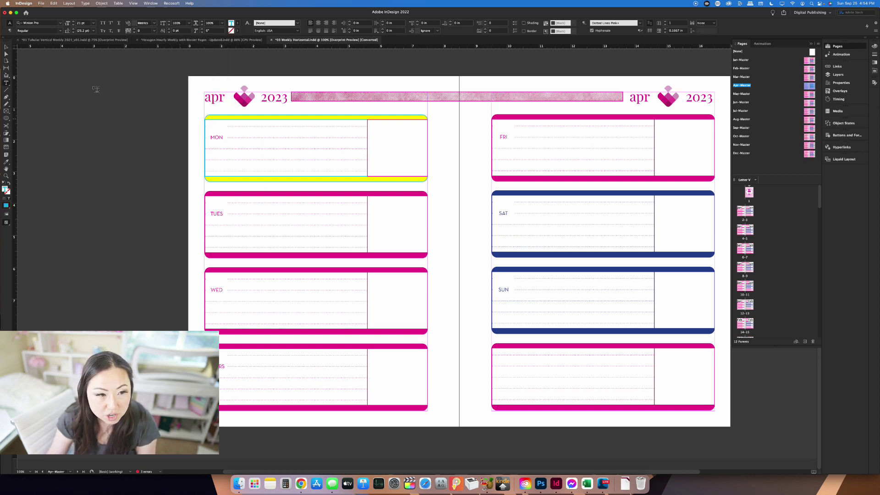
Step: Move the MON text frame left past the page edge, then select its text lines
{"action": "left_click", "coordinate": [6, 47]}
{"action": "left_click", "coordinate": [220, 138]}
{"action": "left_click_drag", "start_coordinate": [220, 138], "coordinate": [251, 137]}
{"action": "right_click", "coordinate": [251, 138]}
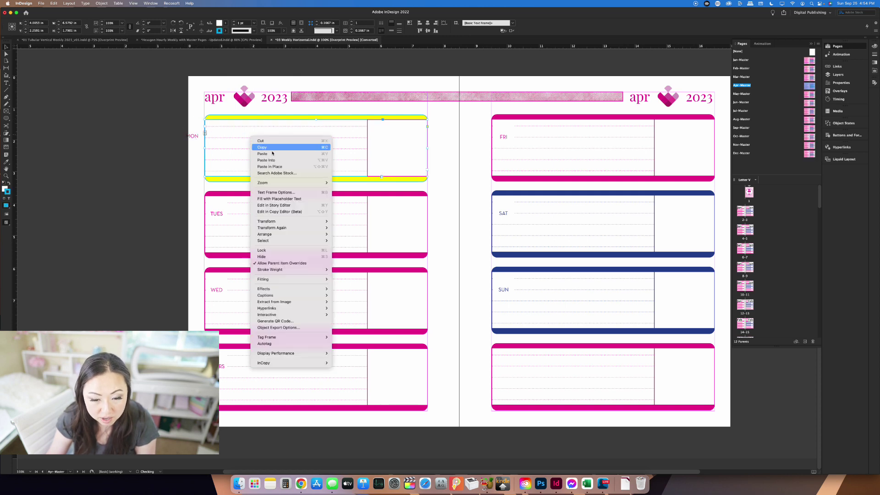
{"action": "mouse_move", "coordinate": [286, 235]}
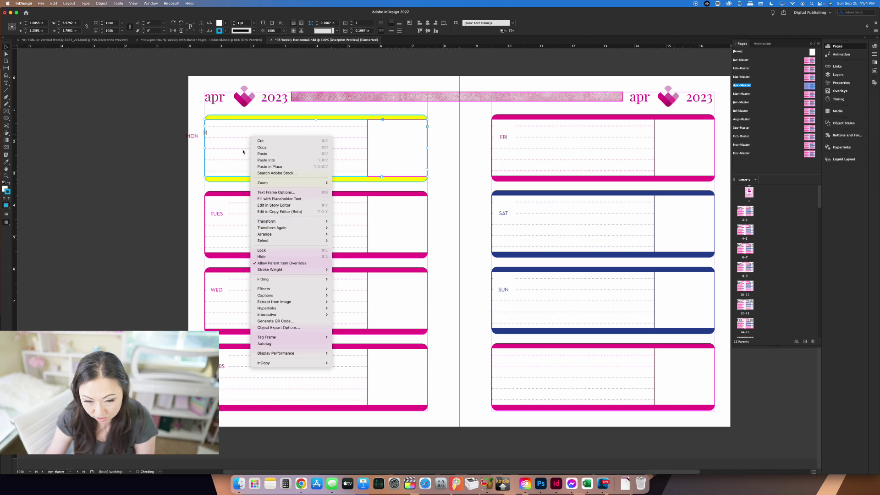
{"action": "left_click", "coordinate": [340, 185]}
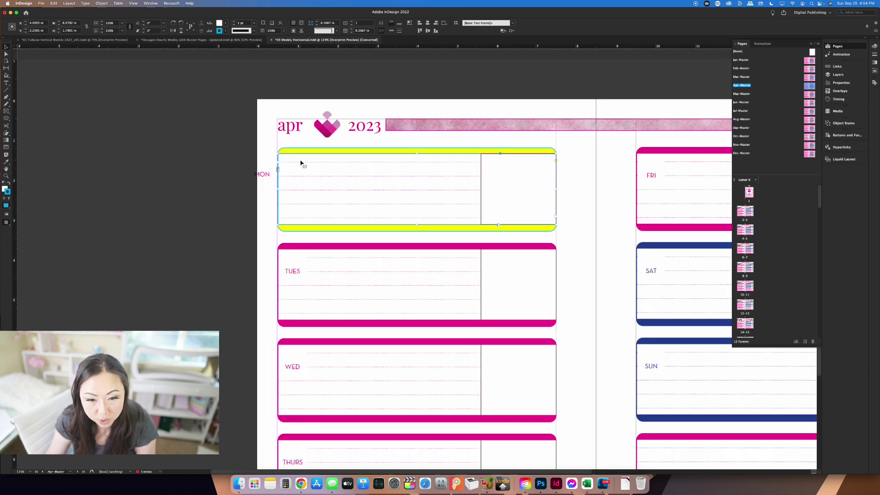
{"action": "double_click", "coordinate": [302, 164]}
{"action": "left_click_drag", "start_coordinate": [315, 166], "coordinate": [383, 213]}
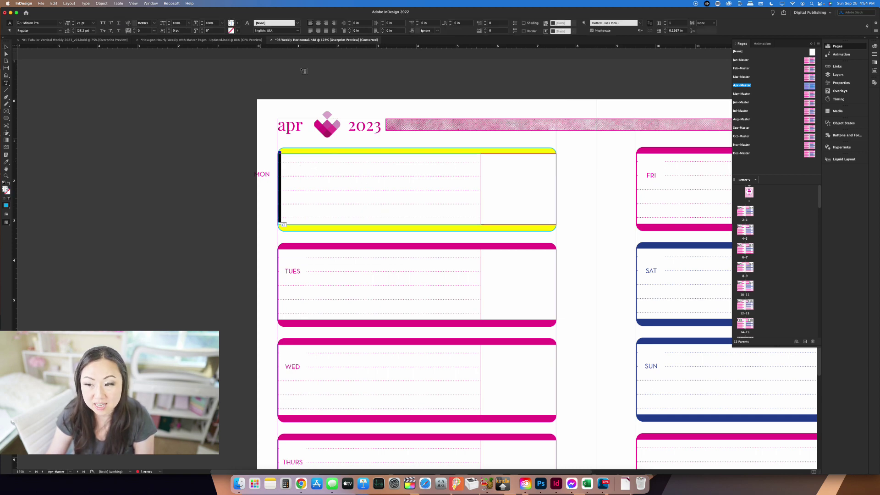
Step: Set the Dotted Lines Pink paragraph rule colour to cyan C=100 M=0 Y=0 K=0
{"action": "key", "text": "Escape"}
{"action": "left_click", "coordinate": [151, 3]}
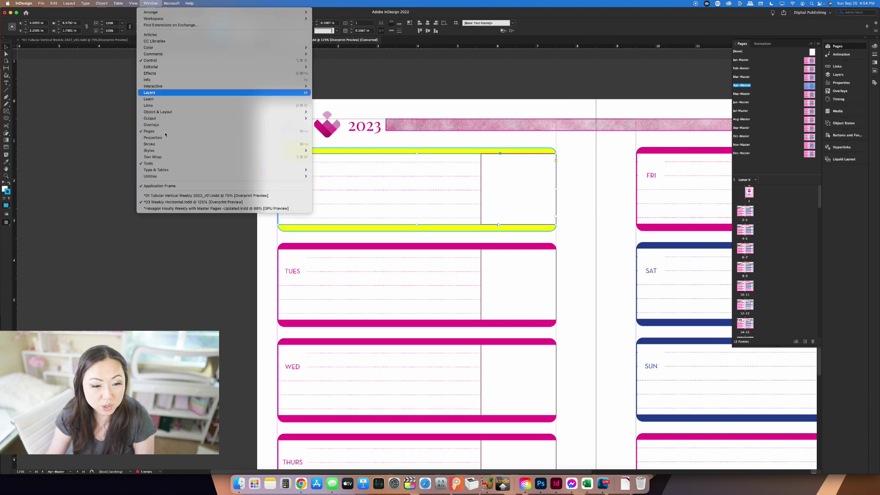
{"action": "mouse_move", "coordinate": [173, 172]}
{"action": "mouse_move", "coordinate": [168, 151]}
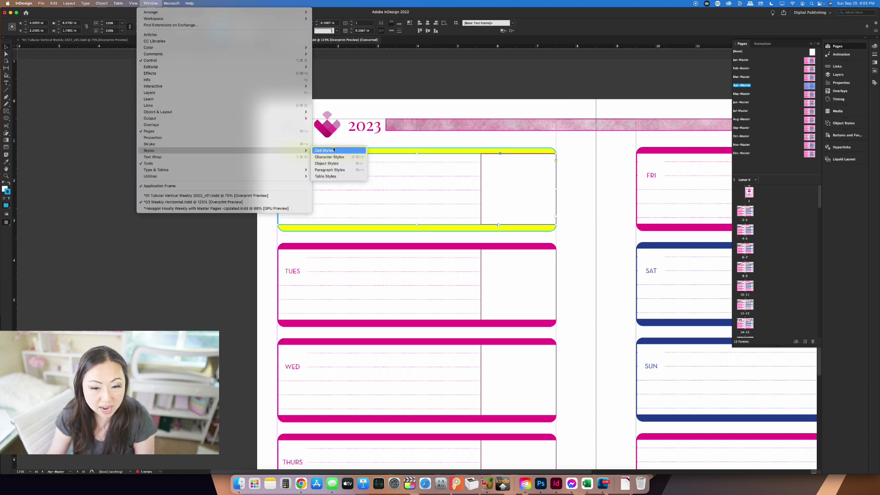
{"action": "left_click", "coordinate": [345, 170]}
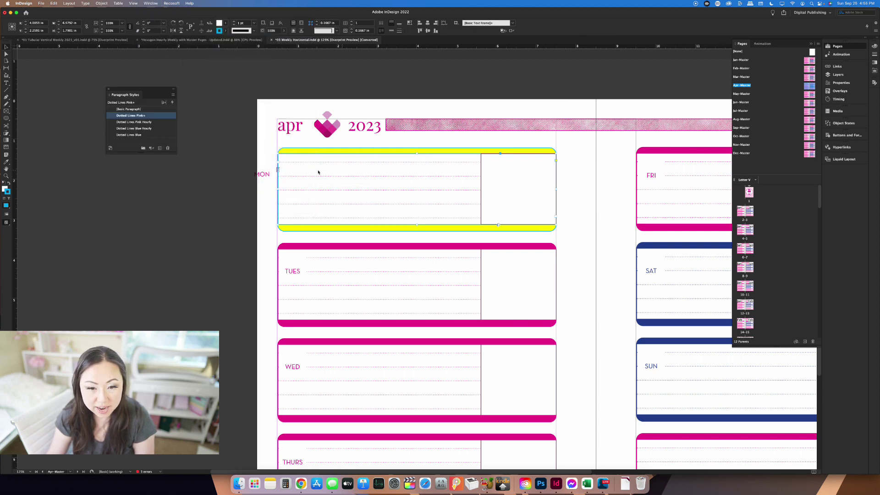
{"action": "double_click", "coordinate": [148, 116]}
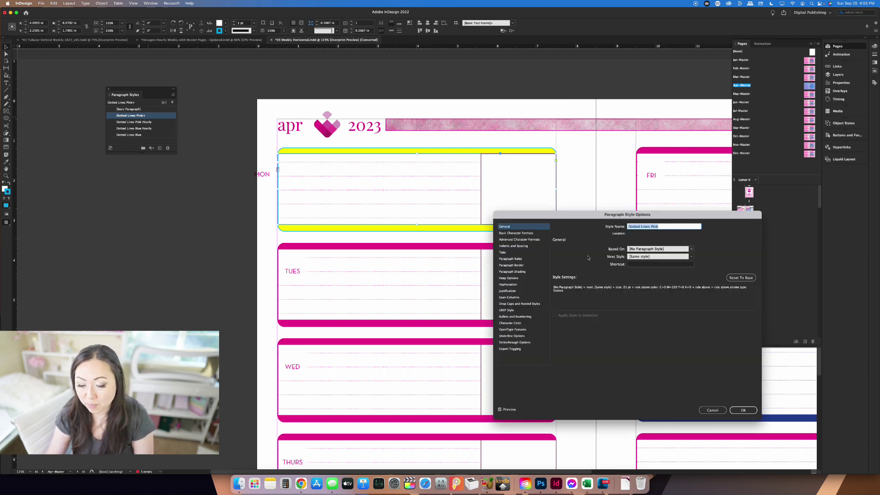
{"action": "left_click", "coordinate": [517, 233]}
{"action": "left_click", "coordinate": [514, 259]}
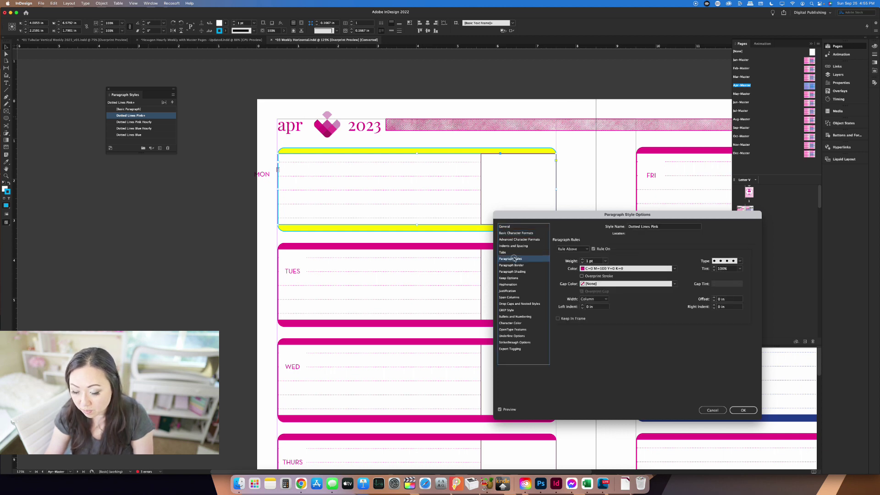
{"action": "left_click", "coordinate": [674, 269]}
{"action": "left_click", "coordinate": [610, 294]}
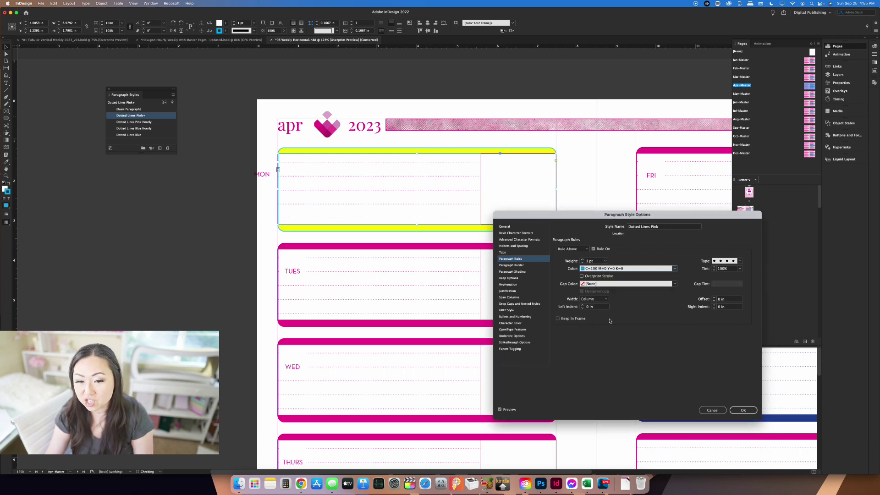
{"action": "left_click", "coordinate": [743, 410]}
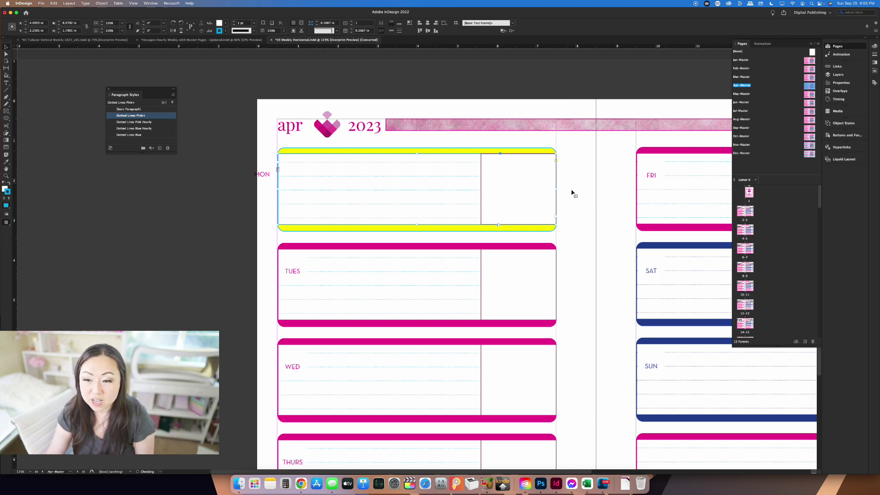
{"action": "left_click", "coordinate": [529, 186]}
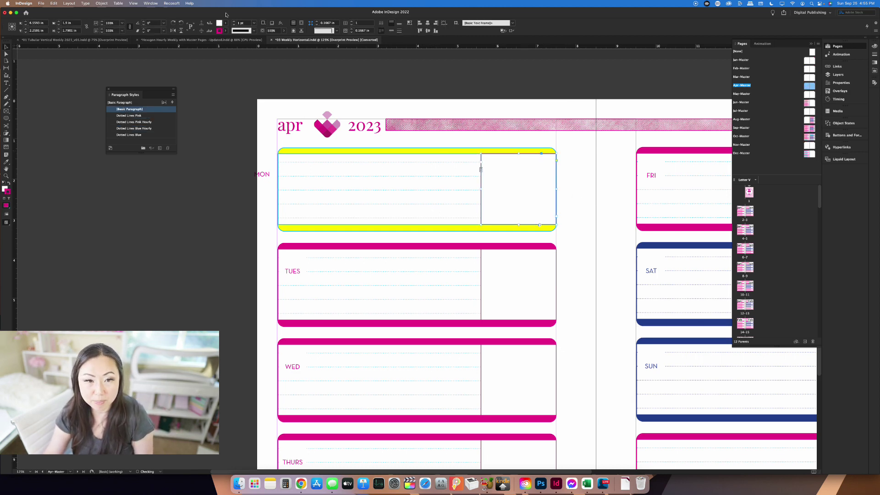
Step: Give the notes frame beside MON a cyan outline and reposition the MON label
{"action": "left_click", "coordinate": [225, 31]}
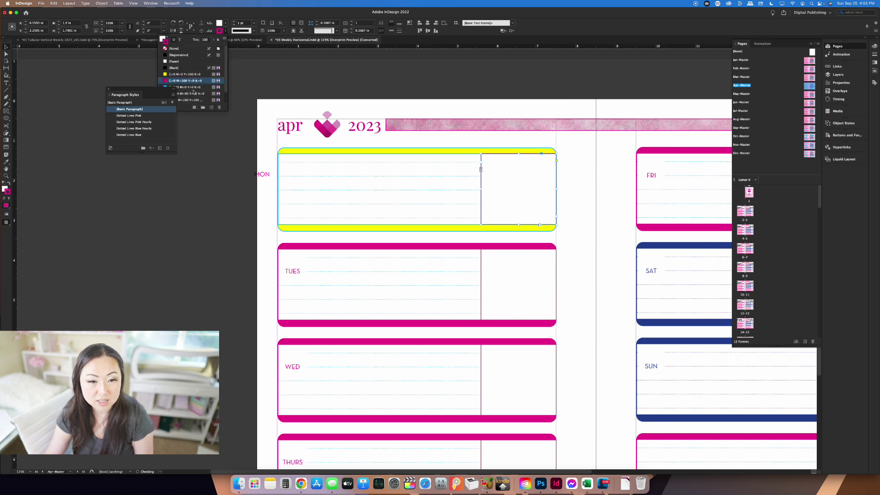
{"action": "left_click", "coordinate": [195, 87]}
{"action": "left_click", "coordinate": [575, 188]}
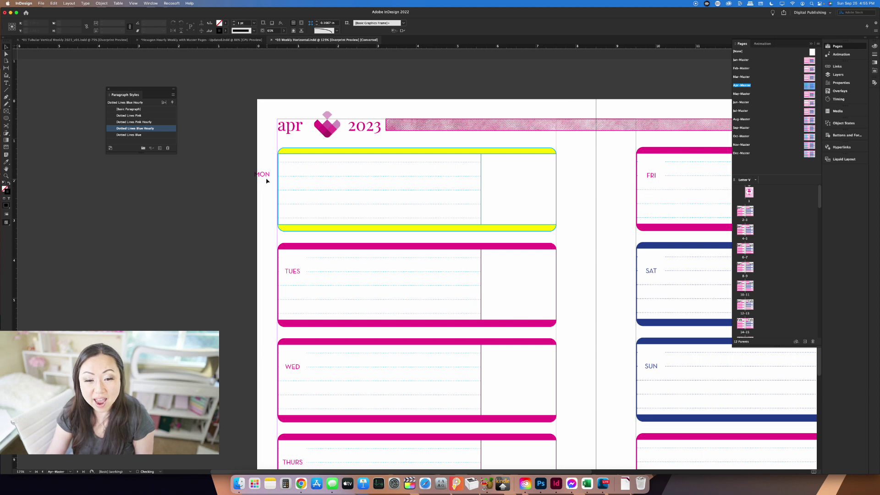
{"action": "left_click_drag", "start_coordinate": [278, 155], "coordinate": [296, 179]}
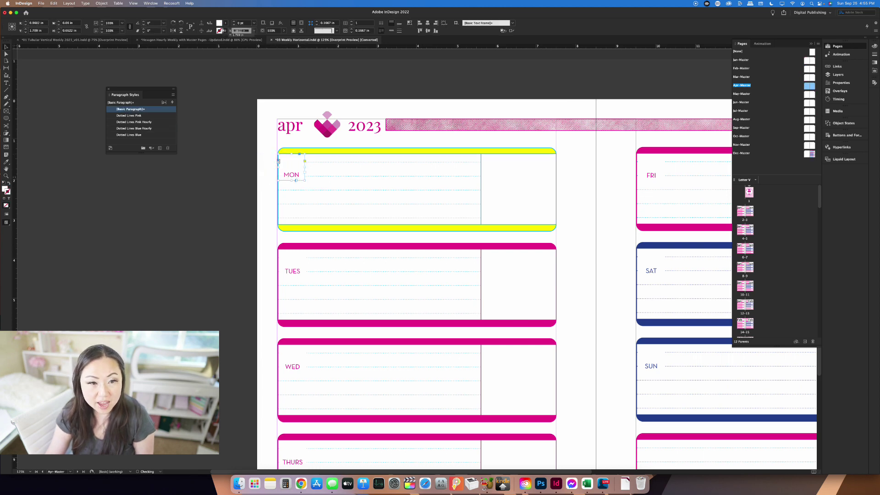
Step: Colour the word MON with the C=100 cyan swatch
{"action": "key", "text": "t"}
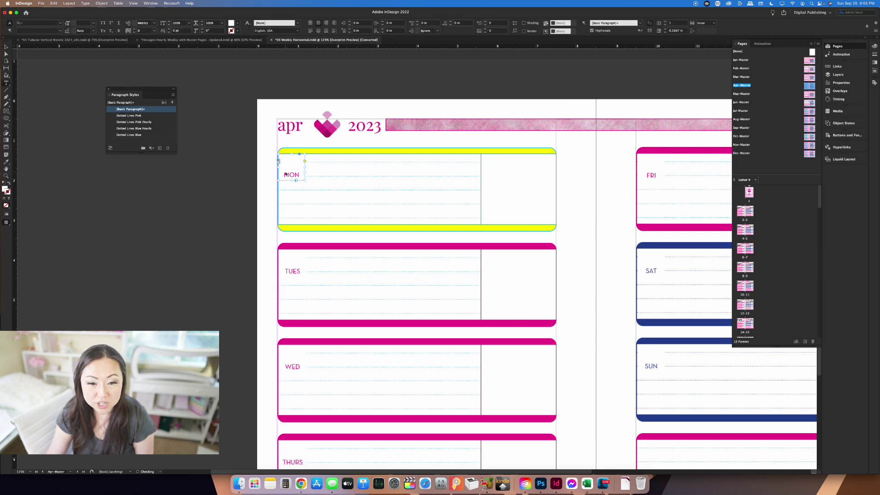
{"action": "double_click", "coordinate": [289, 175]}
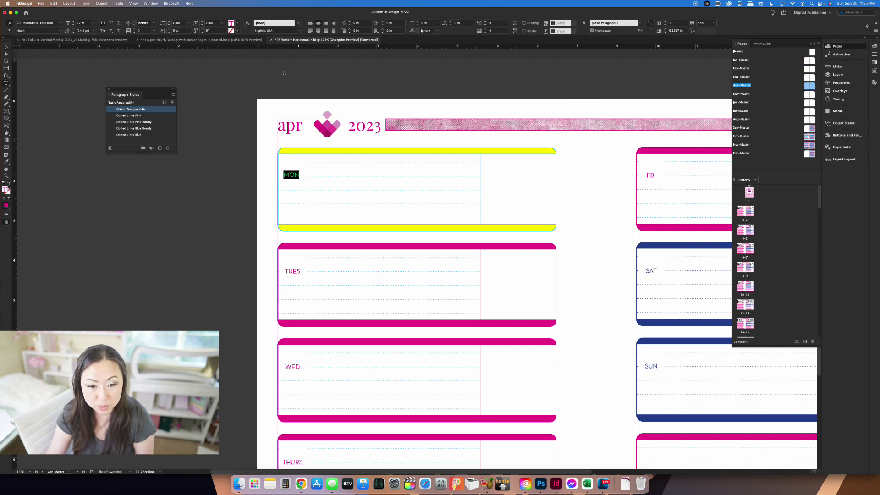
{"action": "left_click", "coordinate": [238, 23]}
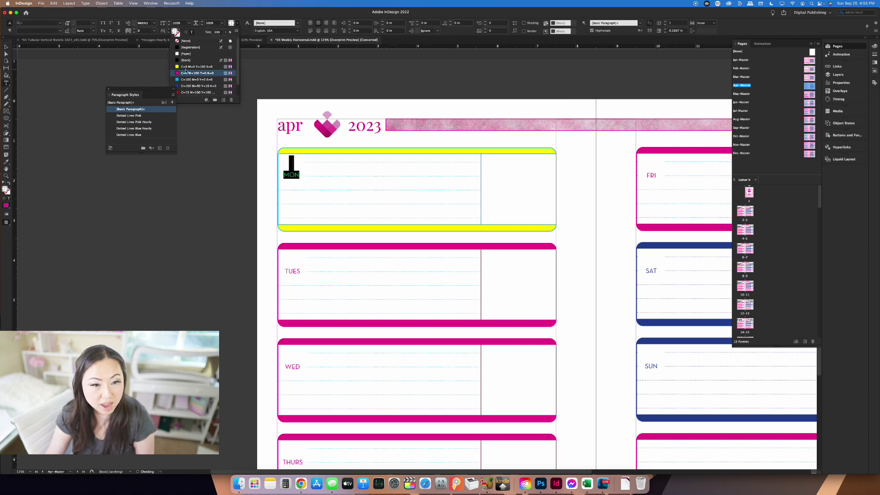
{"action": "left_click", "coordinate": [197, 81]}
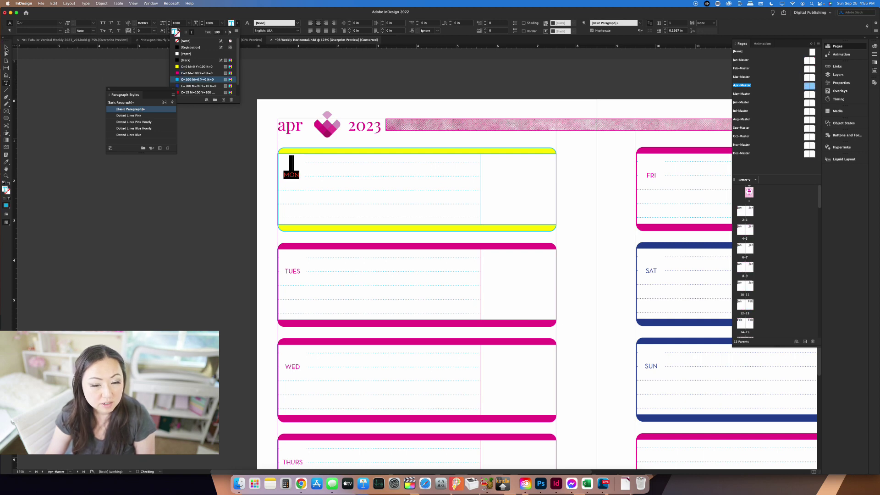
{"action": "left_click", "coordinate": [332, 202]}
{"action": "key", "text": "Escape"}
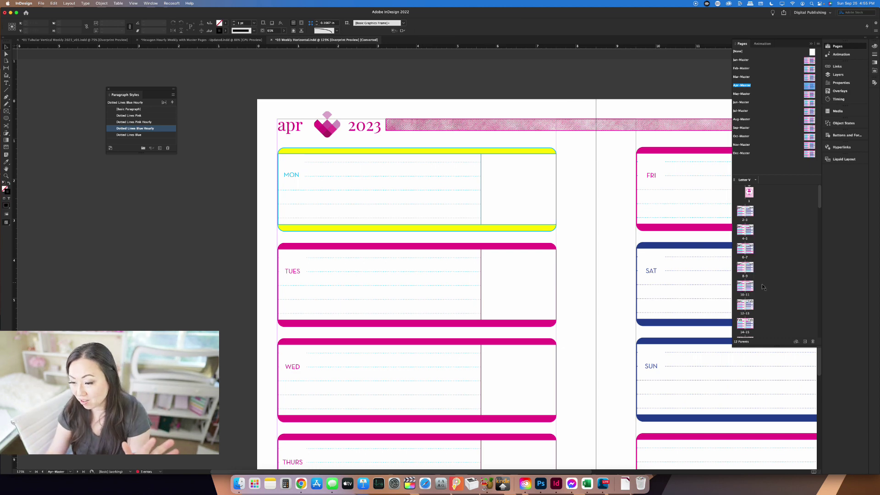
Step: Check the April 17–23, 24–30 and 10–16 spreads, then open the Jan-Master parent spread
{"action": "scroll", "coordinate": [768, 293], "scroll_direction": "down", "scroll_amount": 7}
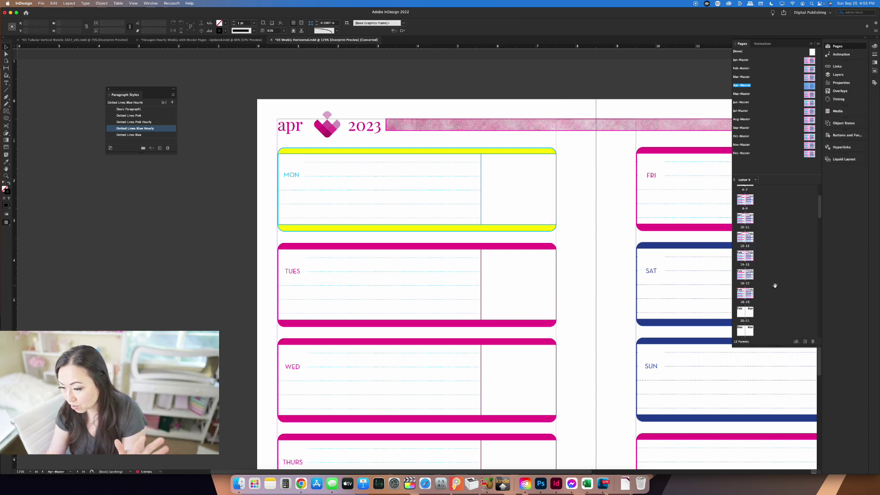
{"action": "scroll", "coordinate": [774, 285], "scroll_direction": "down", "scroll_amount": 5}
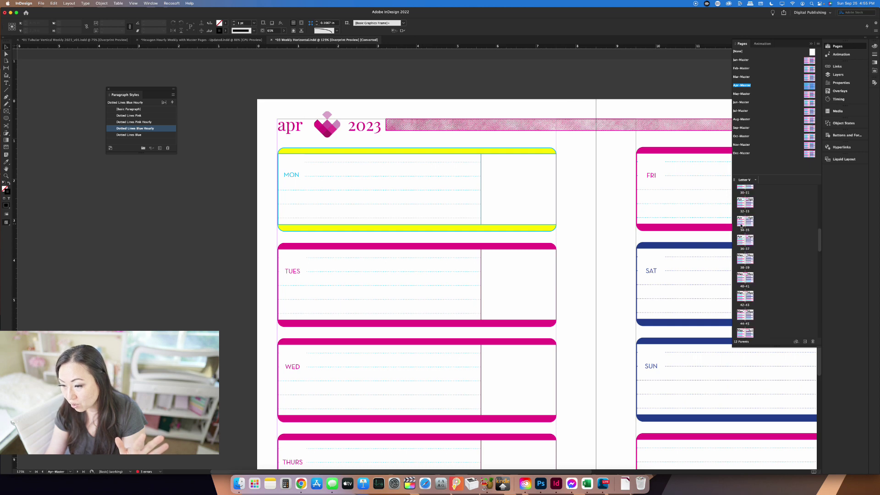
{"action": "double_click", "coordinate": [741, 224]}
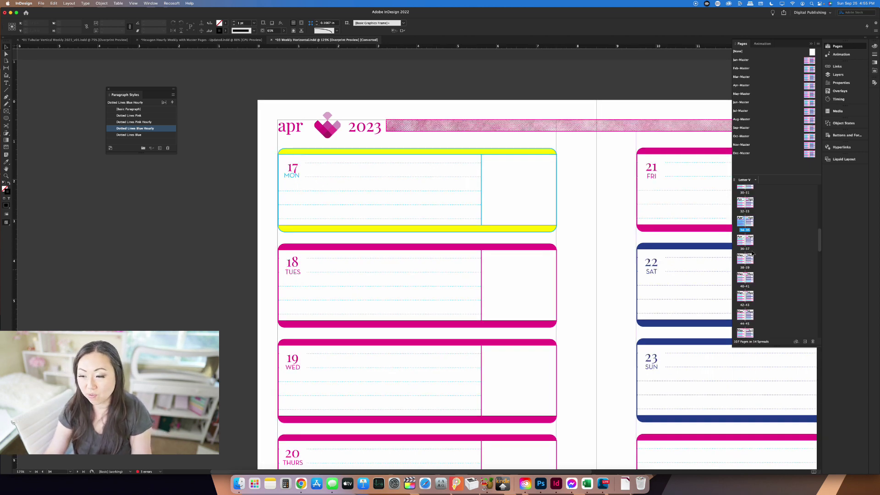
{"action": "double_click", "coordinate": [743, 243]}
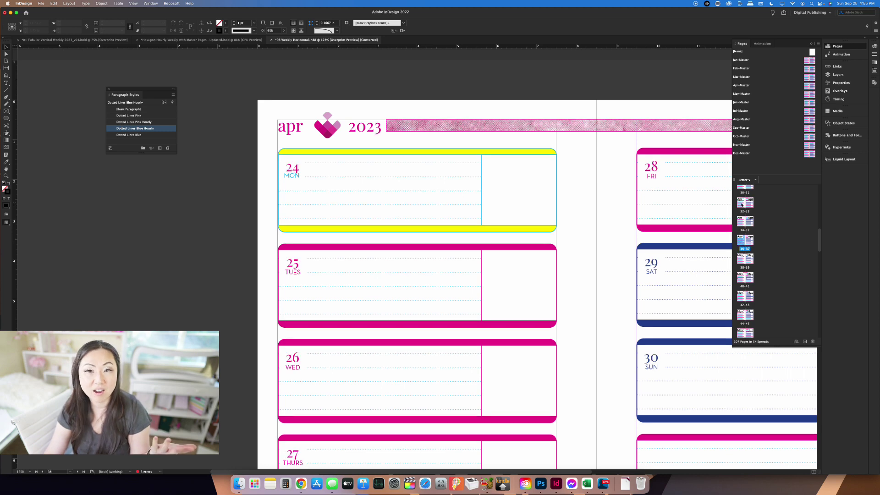
{"action": "double_click", "coordinate": [742, 205]}
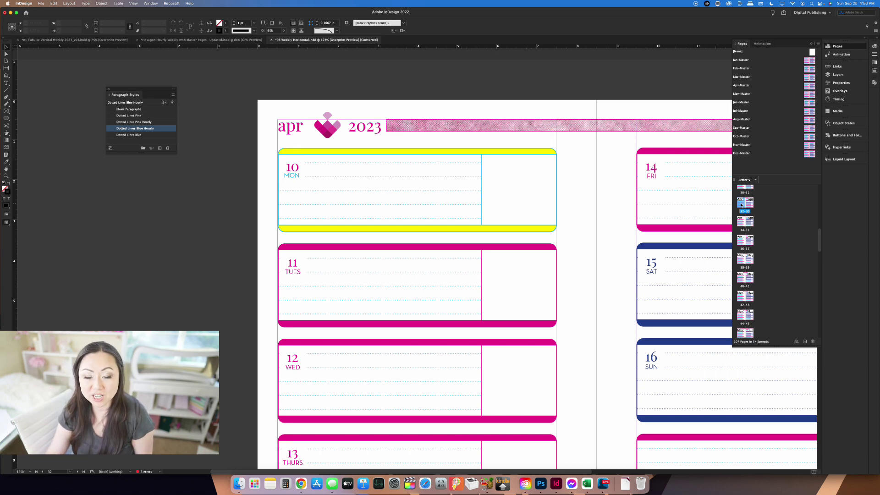
{"action": "left_click", "coordinate": [296, 171]}
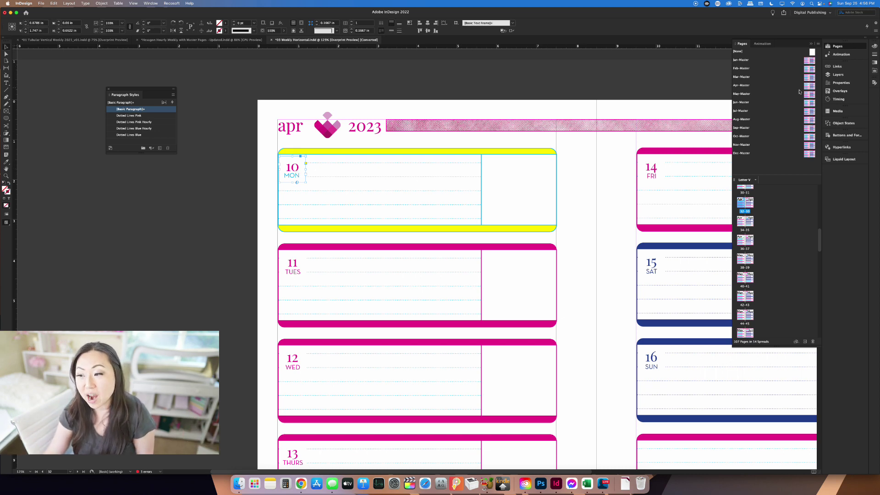
{"action": "left_click", "coordinate": [744, 62]}
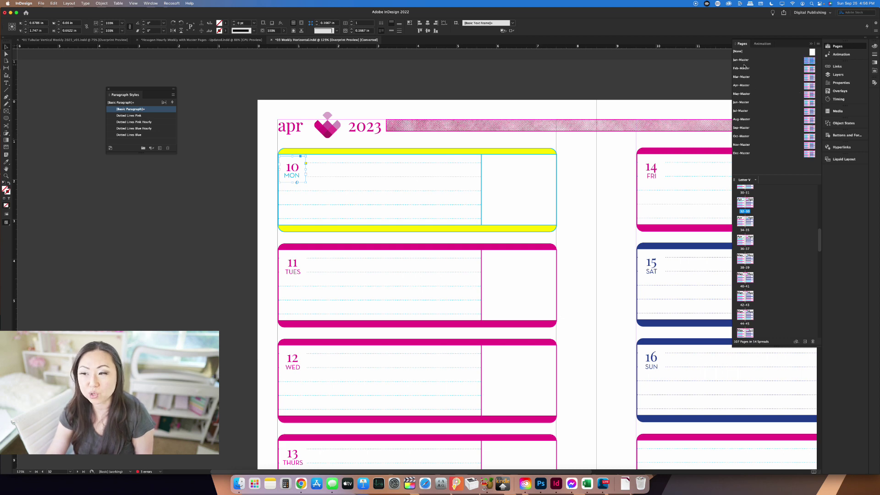
{"action": "double_click", "coordinate": [743, 61]}
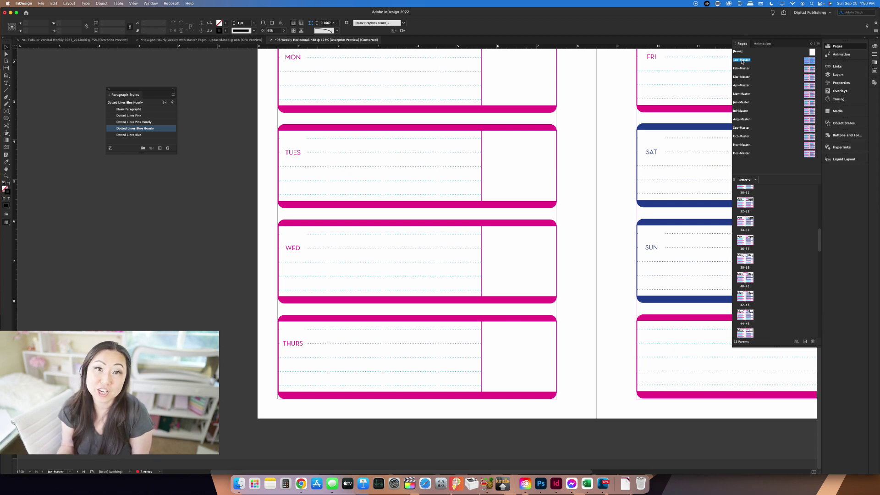
Step: Switch to the Hexagon Hourly Weekly document, then move to the browser's student dashboard
{"action": "left_click", "coordinate": [224, 41]}
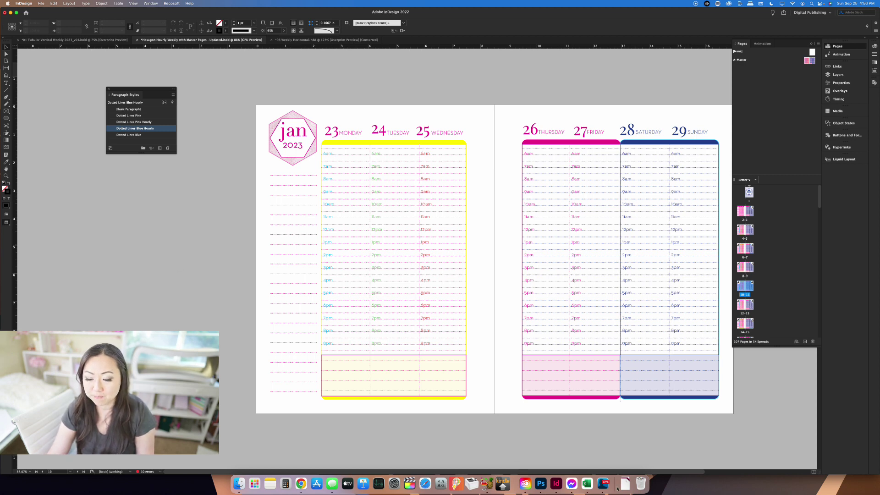
{"action": "left_click", "coordinate": [603, 482]}
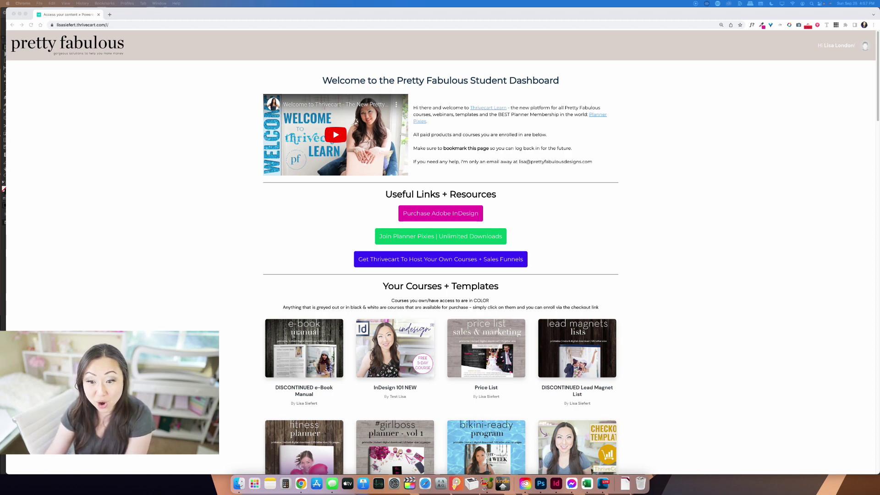
Step: Scroll the student dashboard and search the page for 'popular'
{"action": "scroll", "coordinate": [441, 252], "scroll_direction": "down", "scroll_amount": 6}
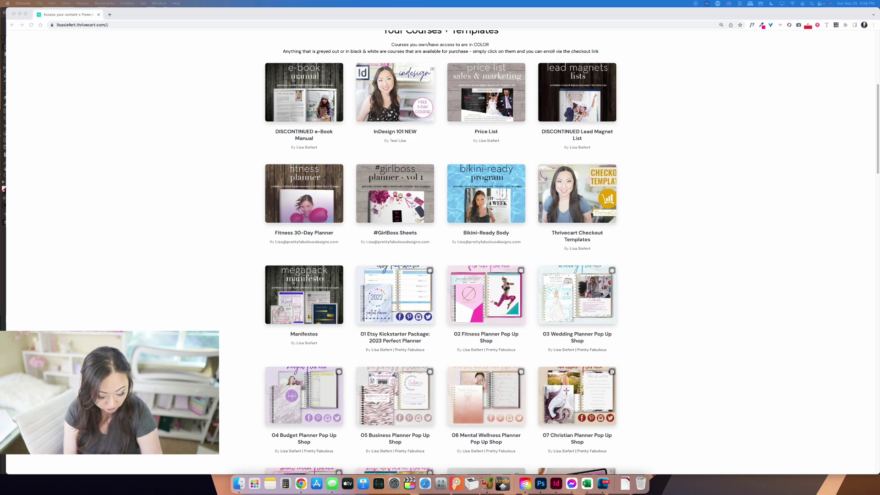
{"action": "scroll", "coordinate": [441, 252], "scroll_direction": "down", "scroll_amount": 15}
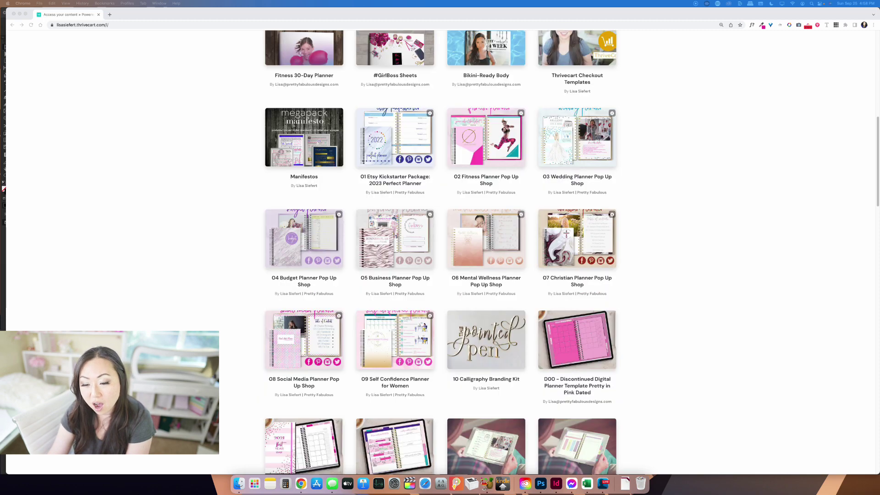
{"action": "scroll", "coordinate": [441, 252], "scroll_direction": "down", "scroll_amount": 3}
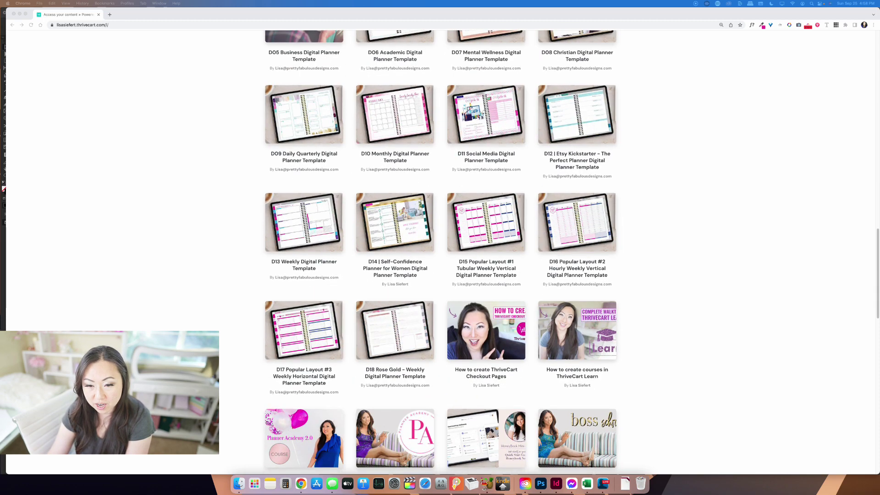
{"action": "scroll", "coordinate": [440, 252], "scroll_direction": "down", "scroll_amount": 3}
{"action": "scroll", "coordinate": [440, 252], "scroll_direction": "up", "scroll_amount": 3}
{"action": "scroll", "coordinate": [440, 252], "scroll_direction": "down", "scroll_amount": 10}
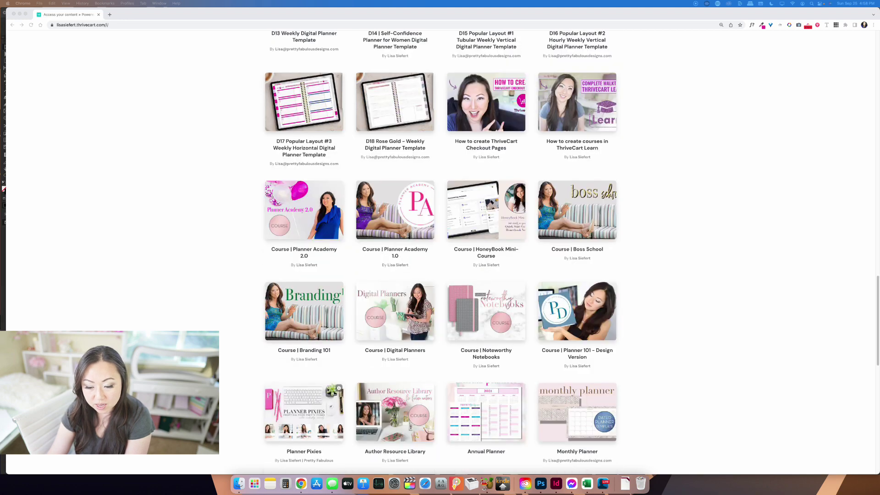
{"action": "scroll", "coordinate": [580, 445], "scroll_direction": "up", "scroll_amount": 15}
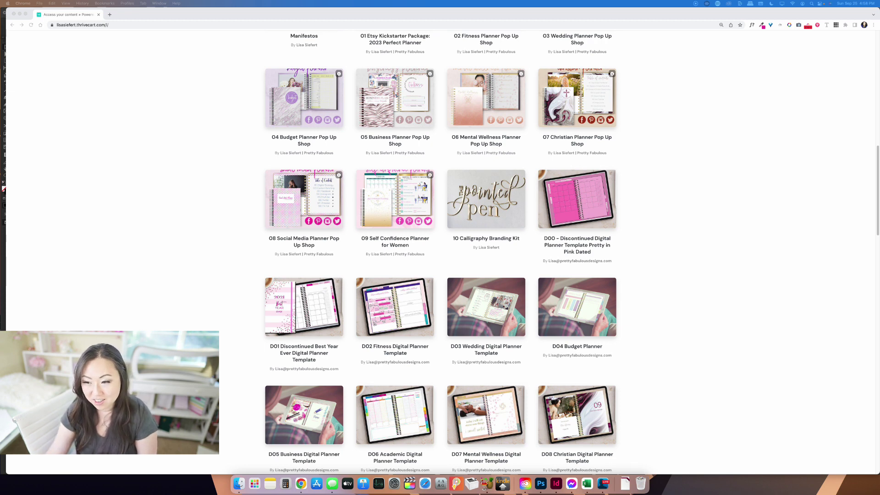
{"action": "left_click", "coordinate": [701, 222]}
{"action": "key", "text": "cmd+f"}
{"action": "type", "text": "popular"}
{"action": "key", "text": "Return"}
{"action": "key", "text": "Escape"}
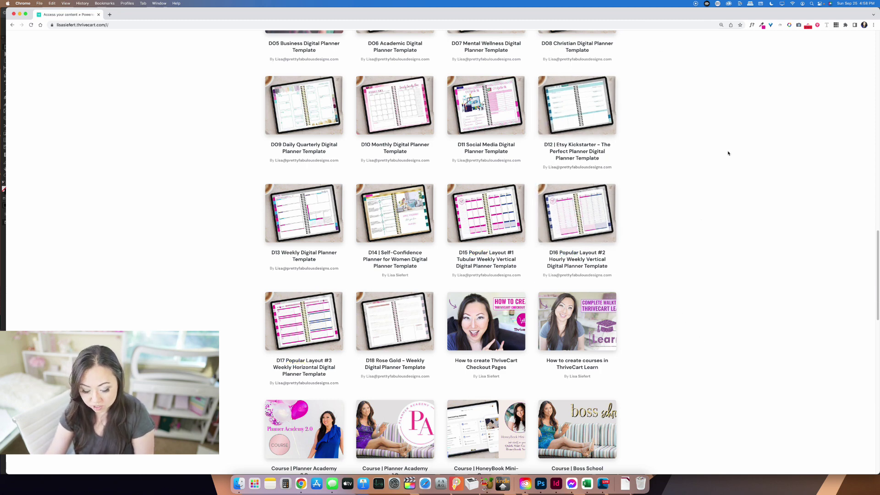
{"action": "left_click", "coordinate": [490, 91]}
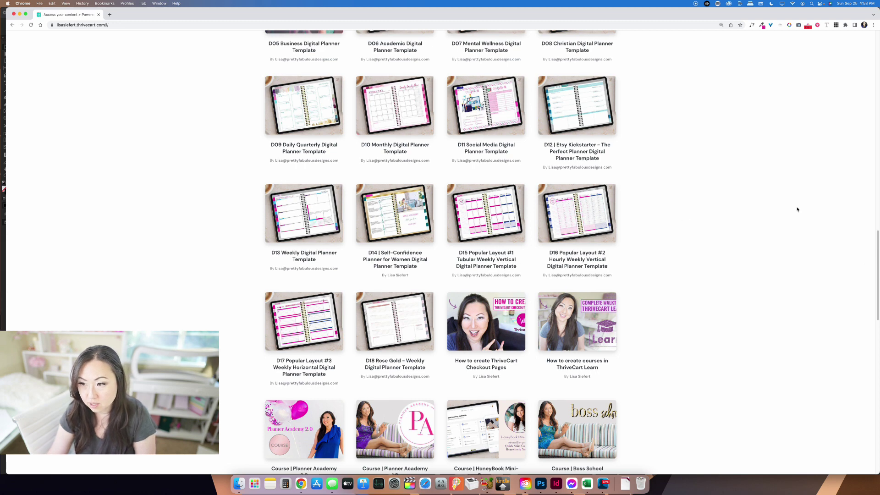
Step: Search 'popular' again and step through matches to the Popular Layouts Pack
{"action": "key", "text": "super+f"}
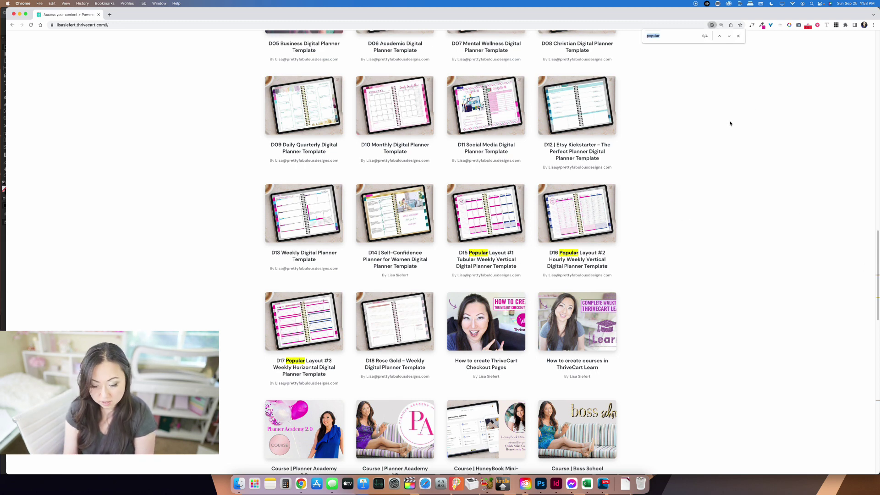
{"action": "type", "text": "popl"}
{"action": "key", "text": "BackSpace"}
{"action": "type", "text": "ular"}
{"action": "left_click", "coordinate": [727, 36]}
{"action": "left_click", "coordinate": [728, 37]}
{"action": "left_click", "coordinate": [728, 36]}
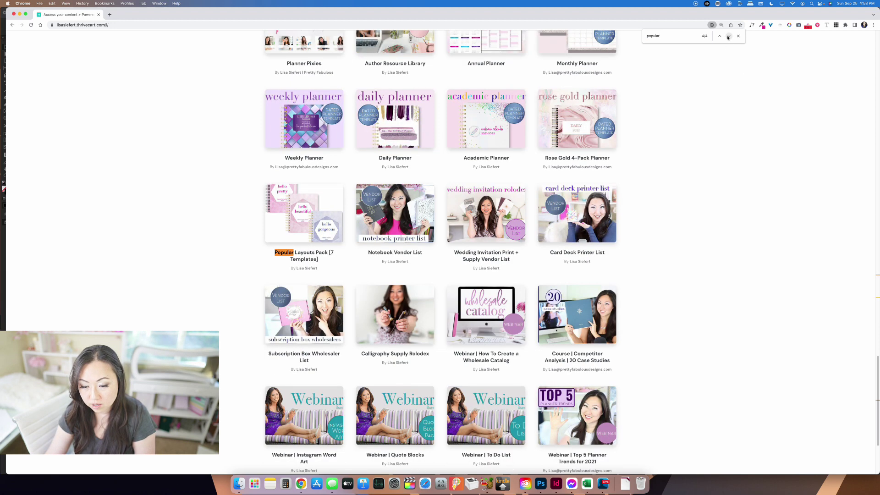
Step: Open the Popular Layouts Pack course and view the 02 Hourly Weekly and 03 Weekly Horizontal lessons
{"action": "left_click", "coordinate": [328, 253]}
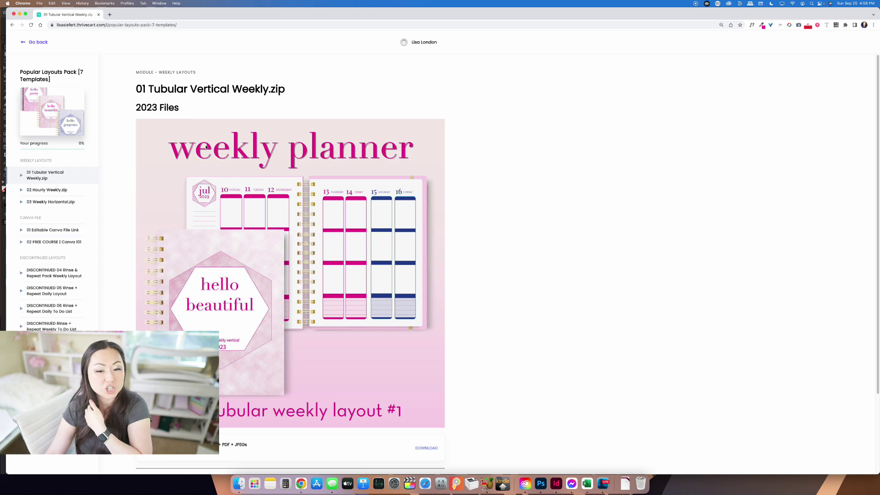
{"action": "scroll", "coordinate": [206, 147], "scroll_direction": "down", "scroll_amount": 1}
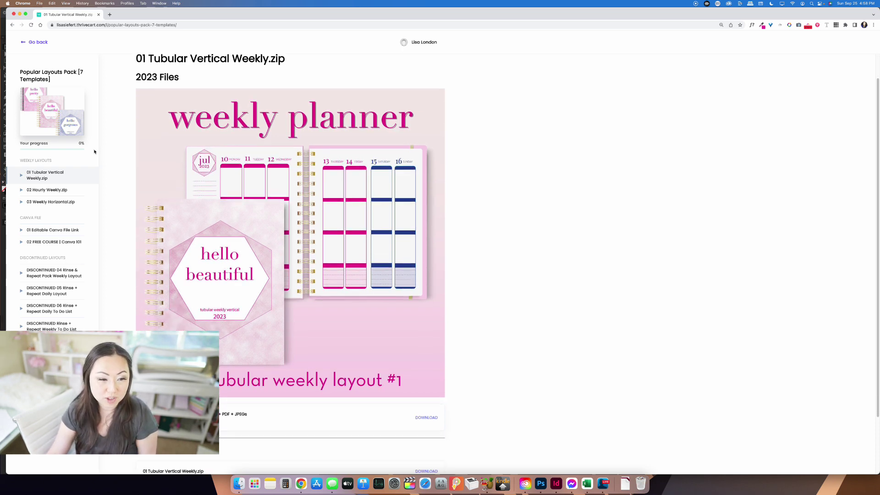
{"action": "left_click", "coordinate": [53, 195]}
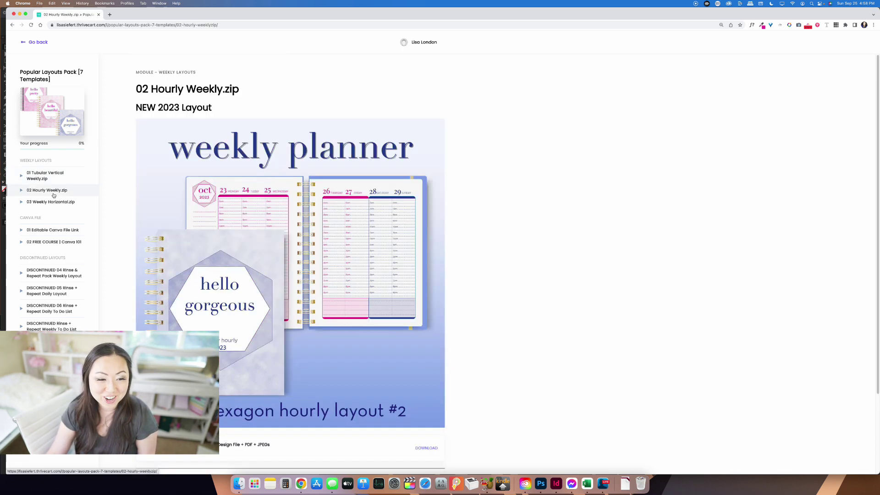
{"action": "left_click", "coordinate": [51, 203]}
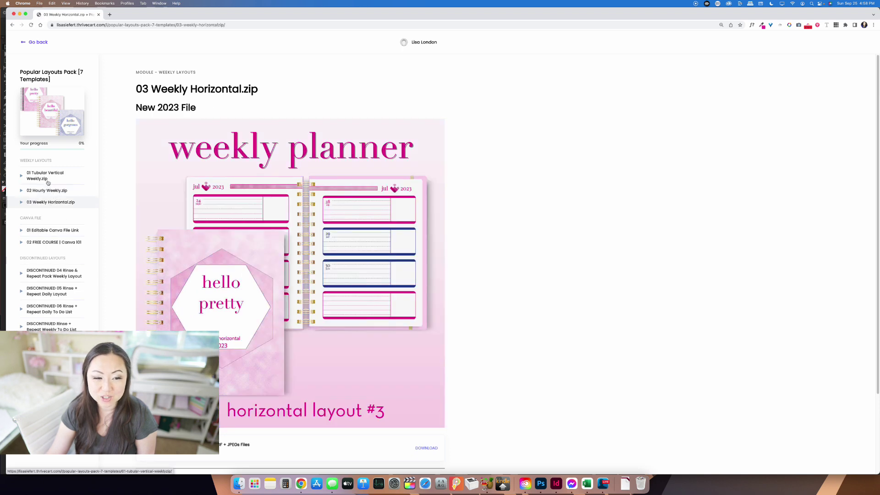
{"action": "scroll", "coordinate": [156, 191], "scroll_direction": "down", "scroll_amount": 3}
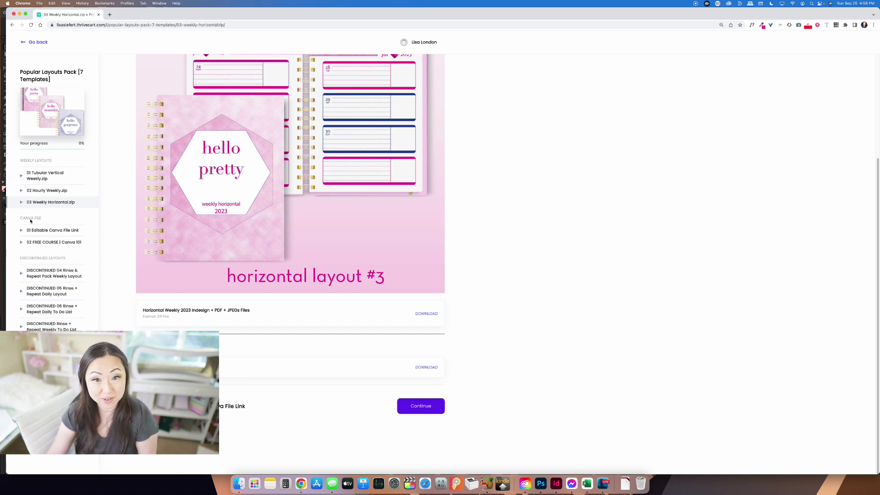
Step: Open the Canva file link lesson and launch the 01 Tubular template
{"action": "left_click", "coordinate": [50, 230]}
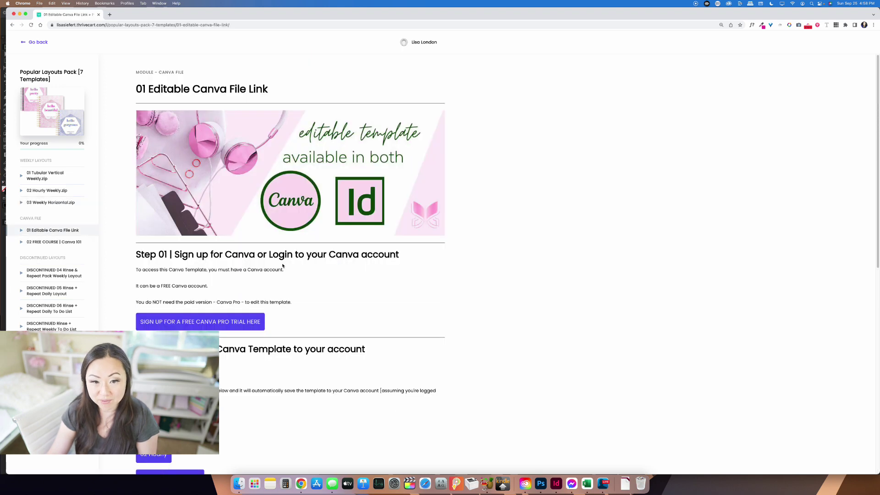
{"action": "scroll", "coordinate": [200, 222], "scroll_direction": "down", "scroll_amount": 6}
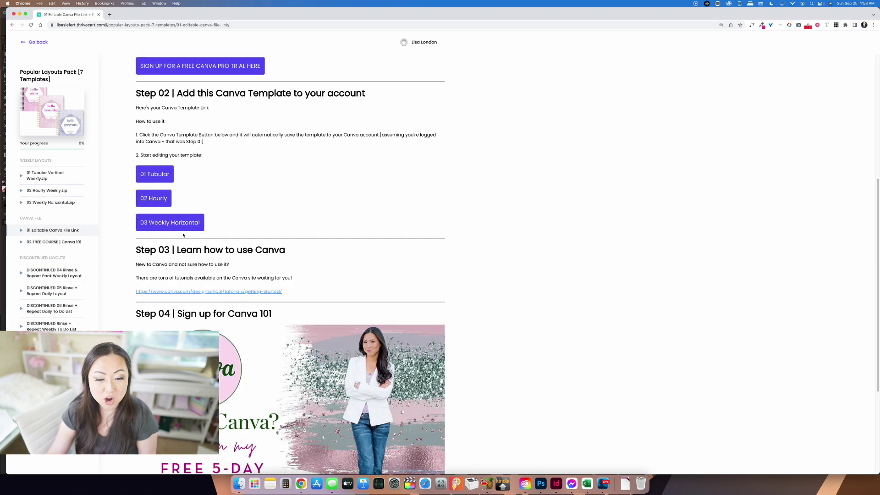
{"action": "left_click", "coordinate": [155, 175]}
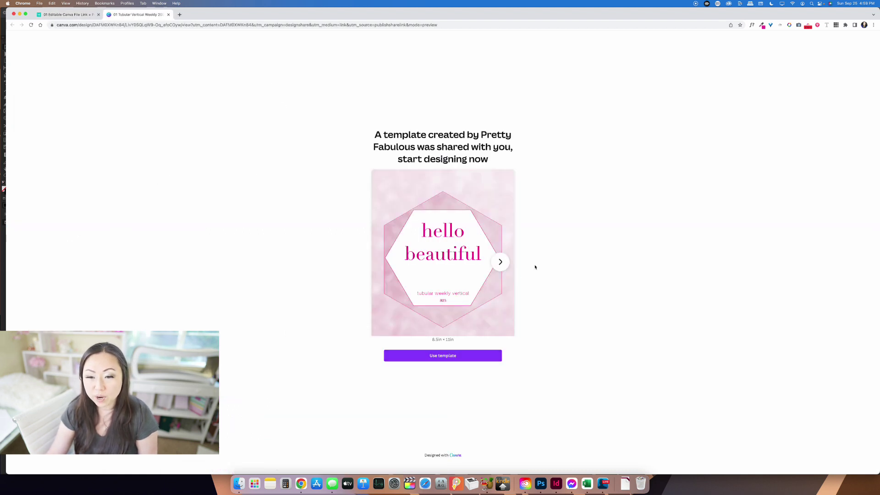
Step: Preview the template's later pages and make an editable copy of Tubular Vertical Weekly
{"action": "left_click", "coordinate": [501, 262]}
{"action": "left_click", "coordinate": [501, 263]}
{"action": "left_click", "coordinate": [501, 262]}
{"action": "left_click", "coordinate": [500, 263]}
{"action": "left_click", "coordinate": [442, 356]}
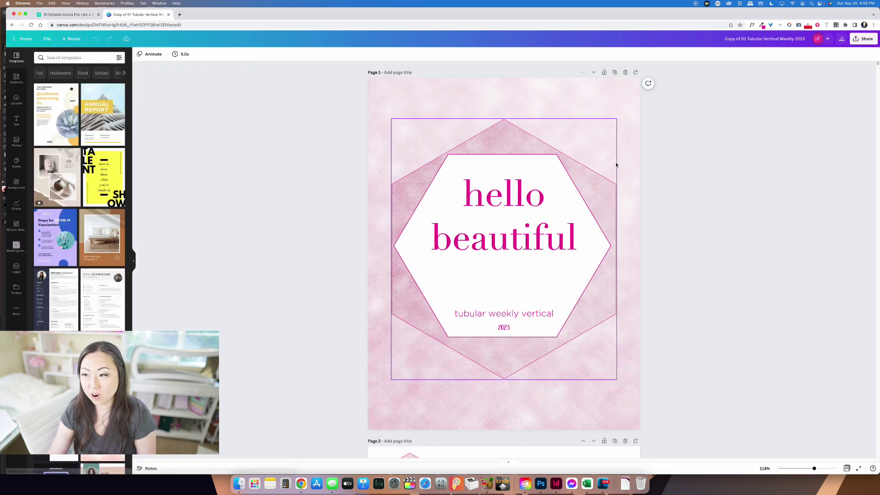
Step: Recolour the Jan 26 Monday column's bars yellow after trying light blue, purple and orange
{"action": "scroll", "coordinate": [584, 179], "scroll_direction": "down", "scroll_amount": 10}
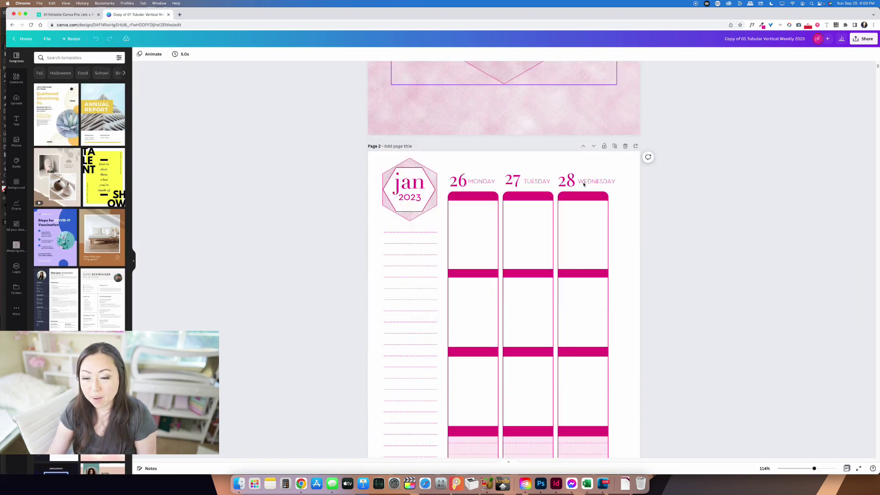
{"action": "left_click", "coordinate": [478, 188]}
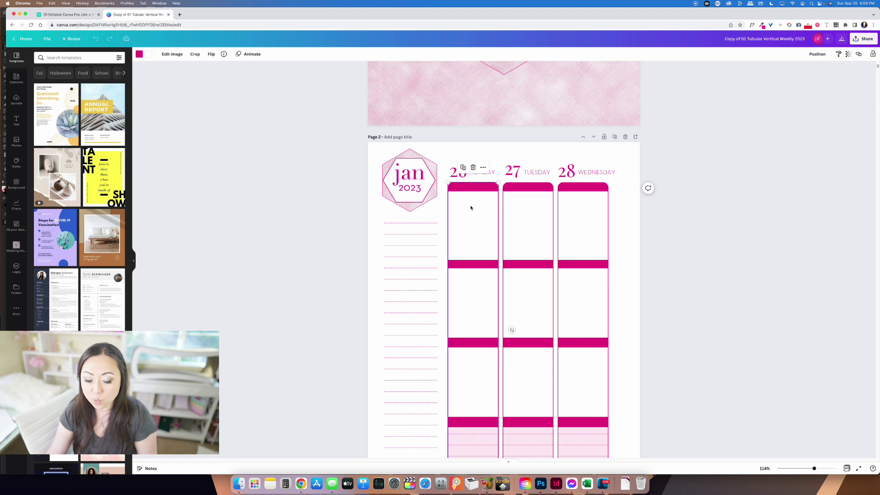
{"action": "scroll", "coordinate": [497, 198], "scroll_direction": "down", "scroll_amount": 1}
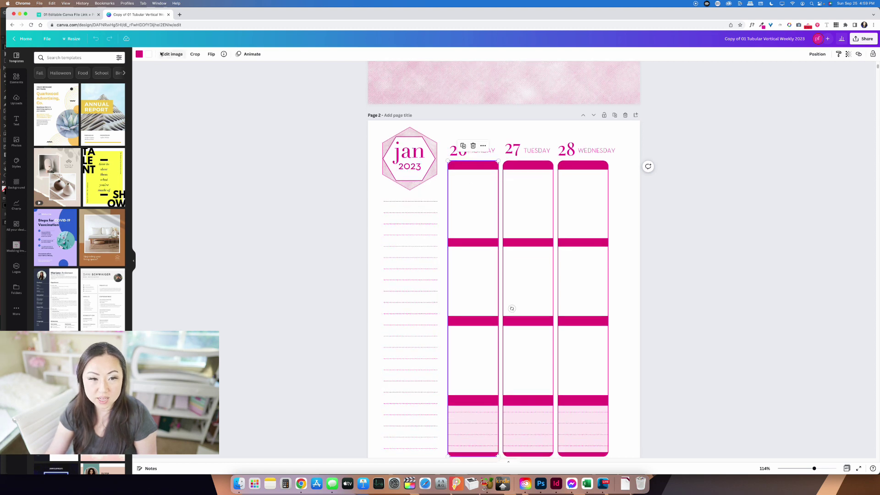
{"action": "left_click", "coordinate": [140, 55]}
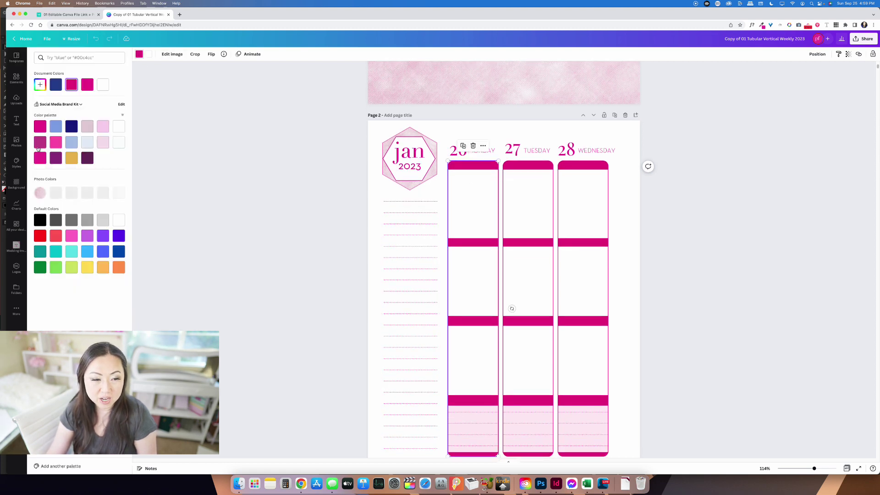
{"action": "left_click", "coordinate": [56, 127]}
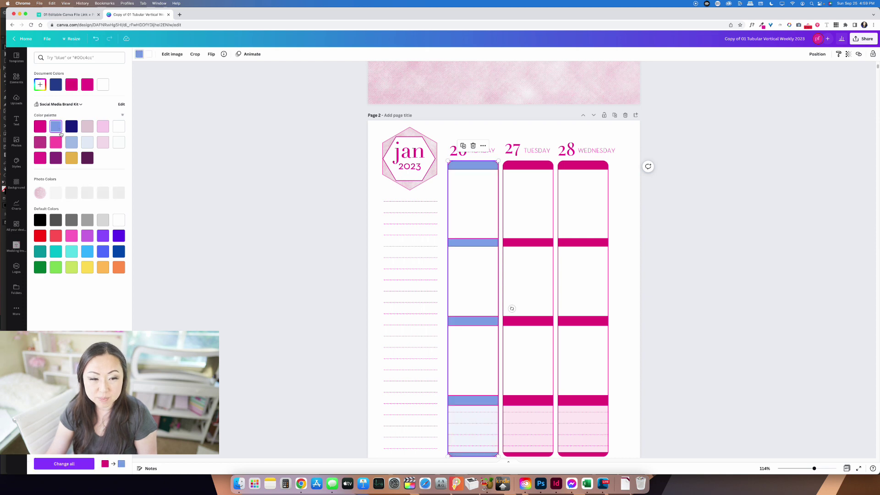
{"action": "left_click", "coordinate": [100, 239]}
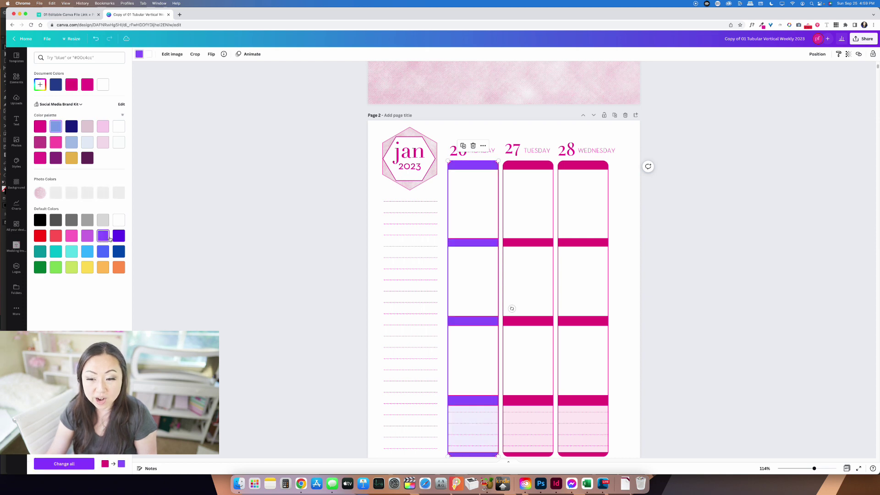
{"action": "left_click", "coordinate": [117, 267]}
{"action": "left_click", "coordinate": [91, 268]}
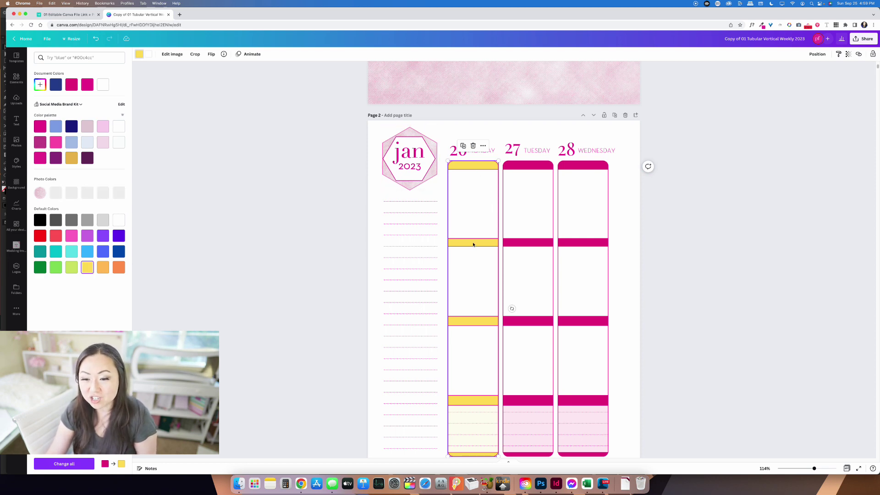
Step: Make the Tuesday column periwinkle and the Wednesday column green
{"action": "left_click", "coordinate": [537, 169]}
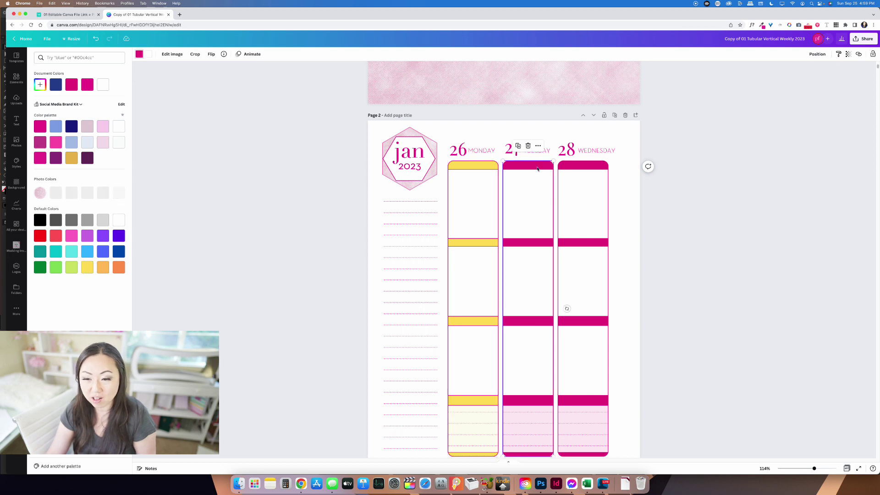
{"action": "left_click", "coordinate": [71, 142]}
{"action": "left_click", "coordinate": [594, 171]}
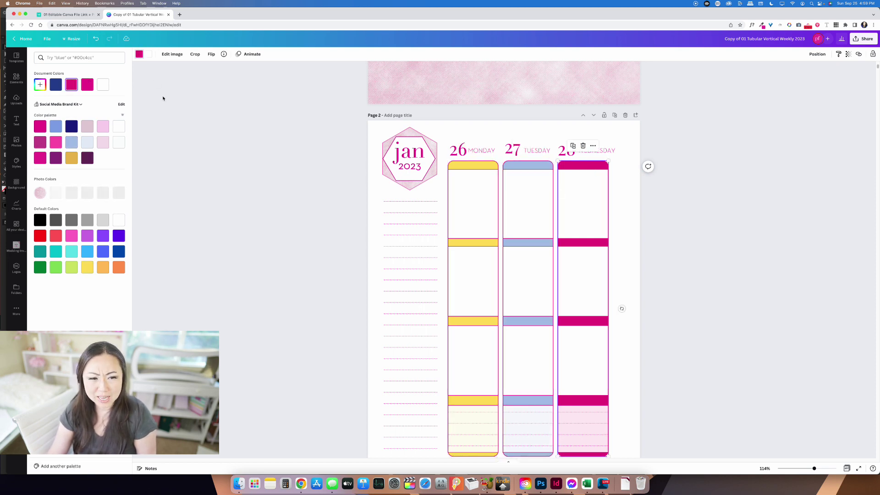
{"action": "left_click", "coordinate": [40, 267]}
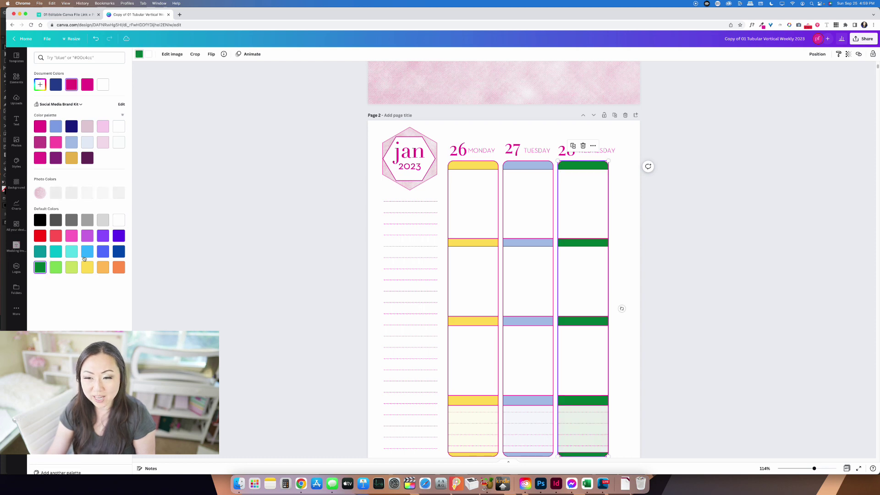
Step: Make the Thursday column violet and the Friday column orange, then select Saturday's column
{"action": "scroll", "coordinate": [469, 304], "scroll_direction": "down", "scroll_amount": 1}
{"action": "scroll", "coordinate": [469, 304], "scroll_direction": "down", "scroll_amount": 3}
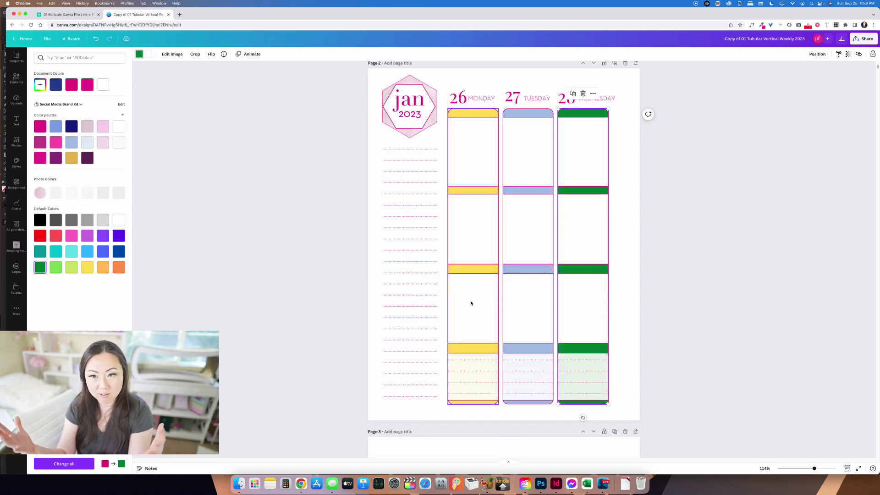
{"action": "scroll", "coordinate": [471, 303], "scroll_direction": "down", "scroll_amount": 10}
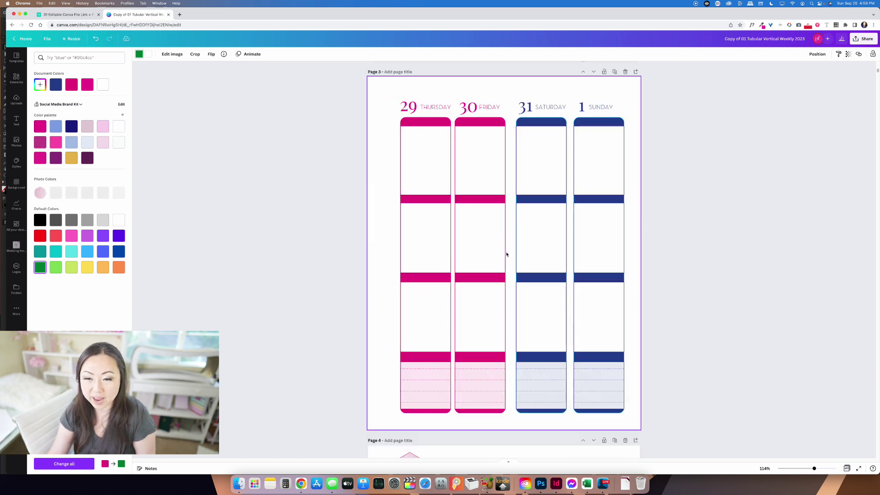
{"action": "left_click", "coordinate": [437, 121]}
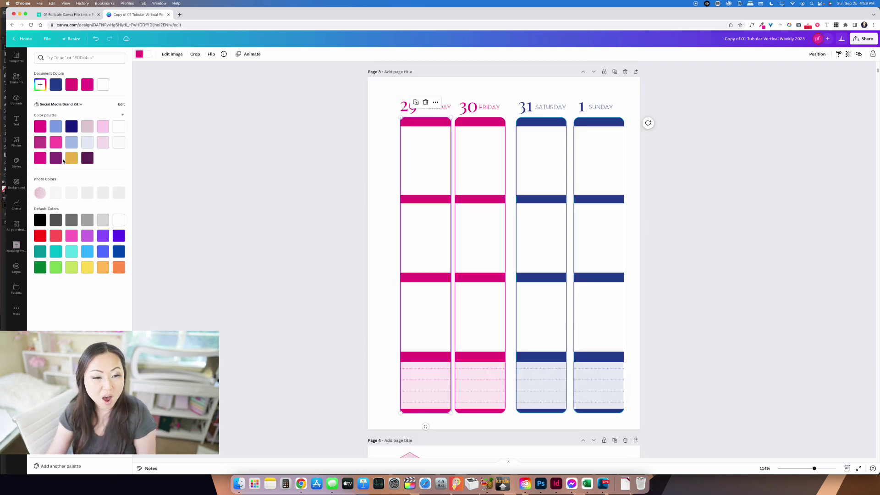
{"action": "left_click", "coordinate": [103, 235]}
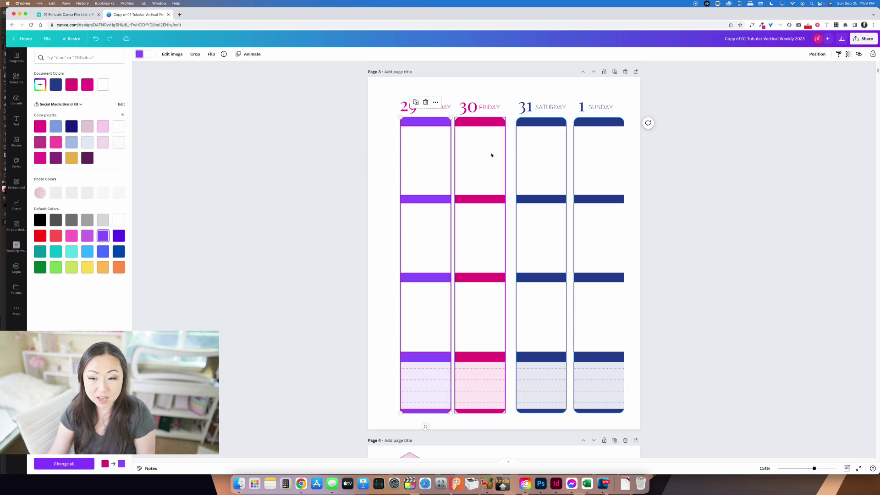
{"action": "left_click", "coordinate": [491, 124]}
{"action": "left_click", "coordinate": [102, 267]}
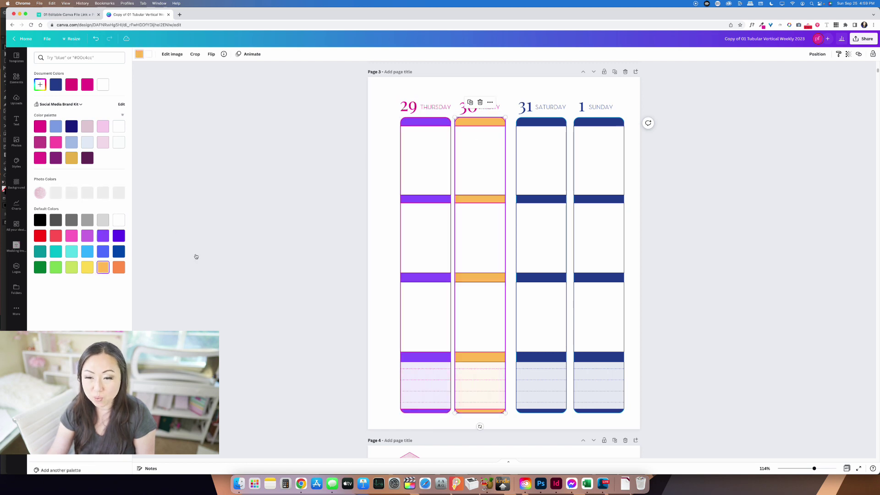
{"action": "left_click", "coordinate": [539, 125]}
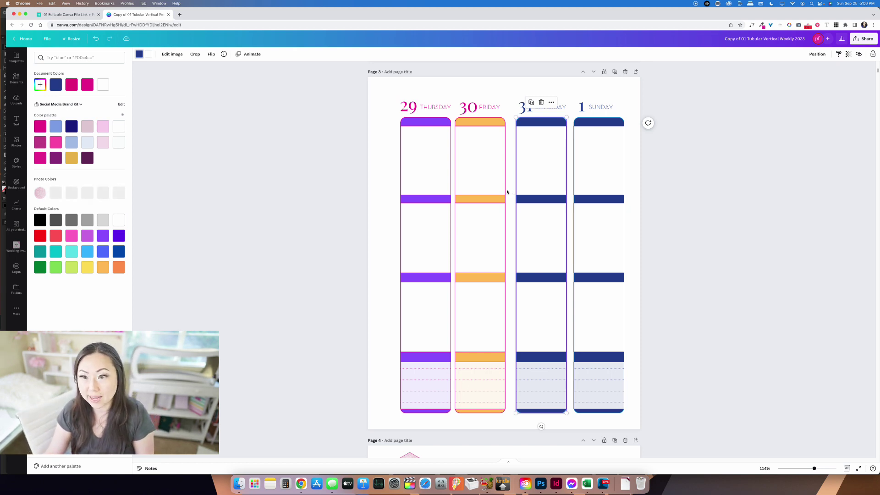
Step: Make the Monday columns on pages 4, 6 and 8 yellow
{"action": "scroll", "coordinate": [462, 191], "scroll_direction": "up", "scroll_amount": 3}
{"action": "scroll", "coordinate": [462, 190], "scroll_direction": "up", "scroll_amount": 2}
{"action": "scroll", "coordinate": [463, 183], "scroll_direction": "down", "scroll_amount": 15}
{"action": "scroll", "coordinate": [465, 232], "scroll_direction": "down", "scroll_amount": 1}
{"action": "left_click", "coordinate": [465, 232]}
{"action": "left_click", "coordinate": [87, 267]}
{"action": "scroll", "coordinate": [507, 236], "scroll_direction": "down", "scroll_amount": 20}
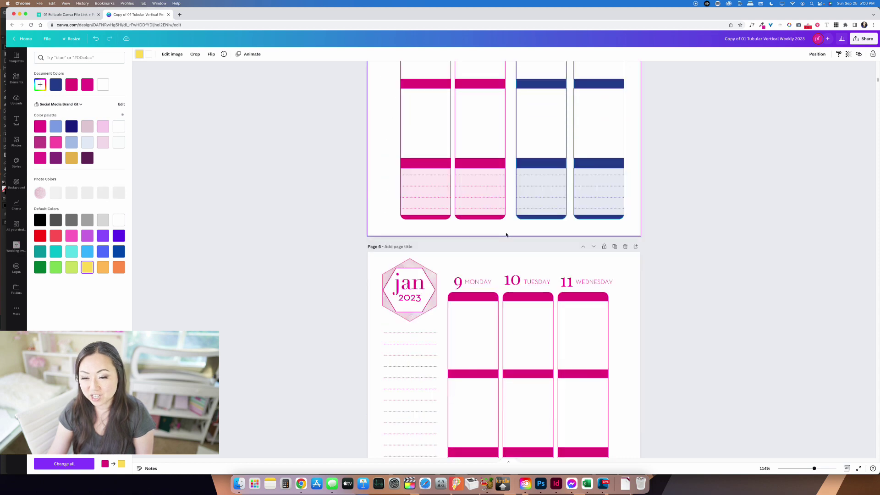
{"action": "left_click", "coordinate": [87, 267]}
{"action": "scroll", "coordinate": [493, 240], "scroll_direction": "down", "scroll_amount": 6}
{"action": "scroll", "coordinate": [469, 347], "scroll_direction": "down", "scroll_amount": 12}
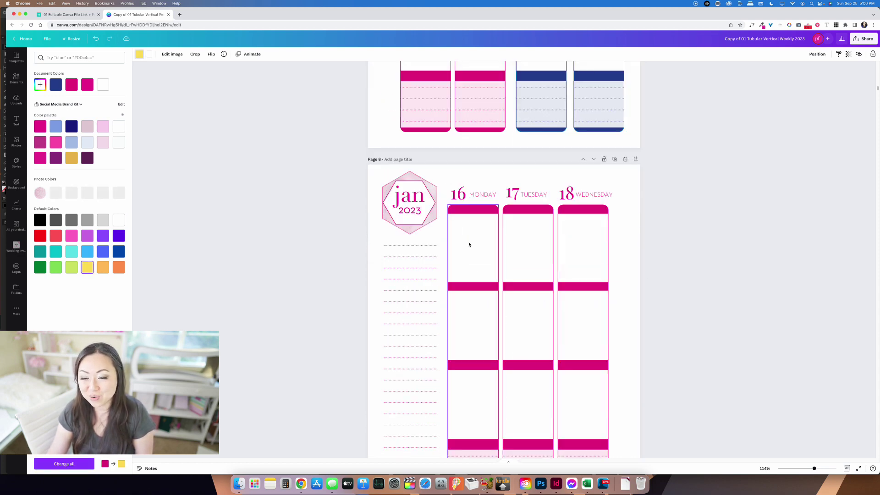
{"action": "left_click", "coordinate": [467, 215]}
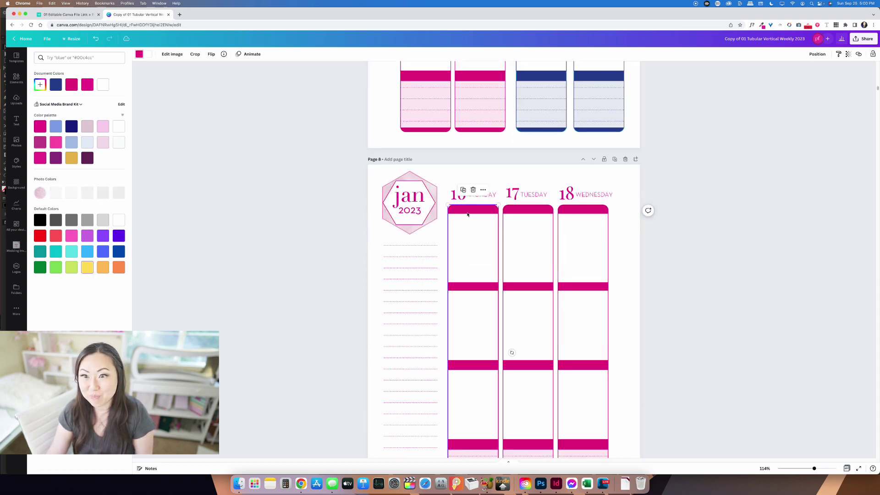
{"action": "left_click", "coordinate": [87, 267]}
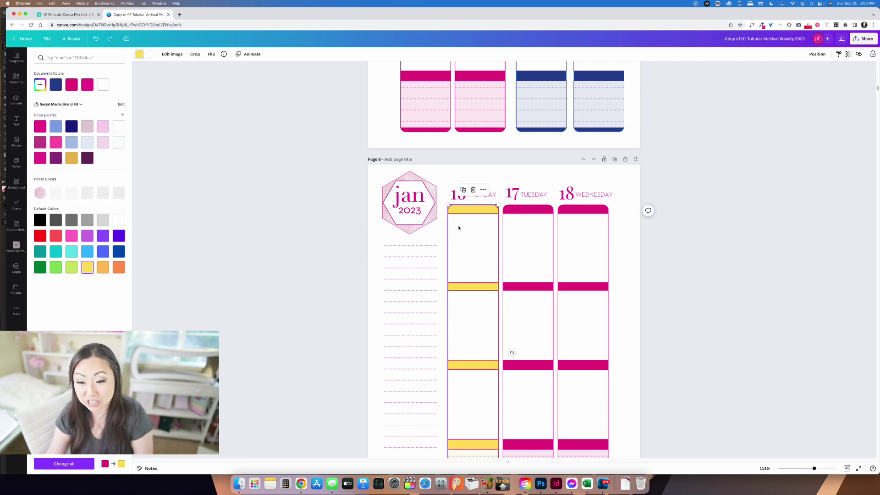
Step: Change the hexagon's 'jan' label to 'january', shrink it to fit, and place it above 2023
{"action": "left_click", "coordinate": [411, 206]}
{"action": "left_click", "coordinate": [412, 200]}
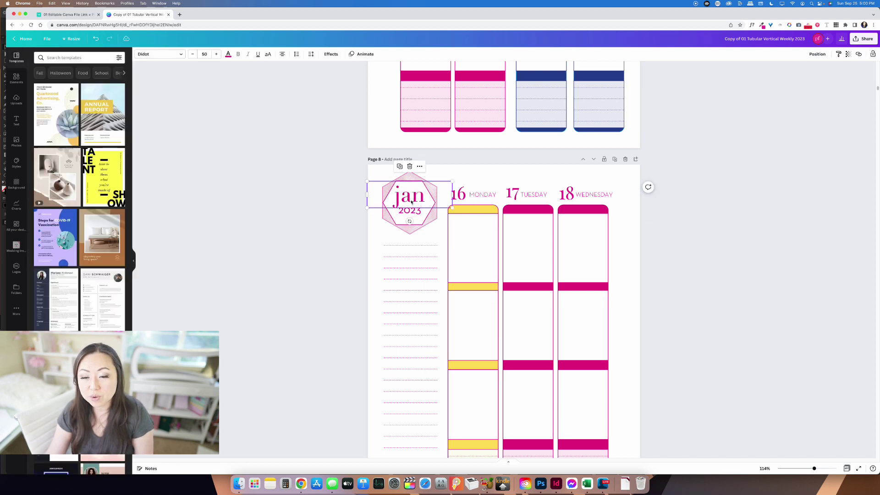
{"action": "key", "text": "super+a"}
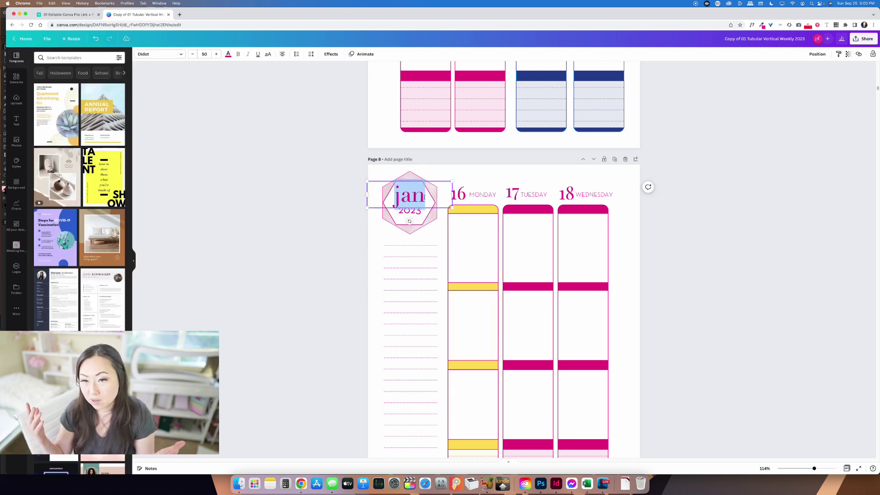
{"action": "type", "text": "january"}
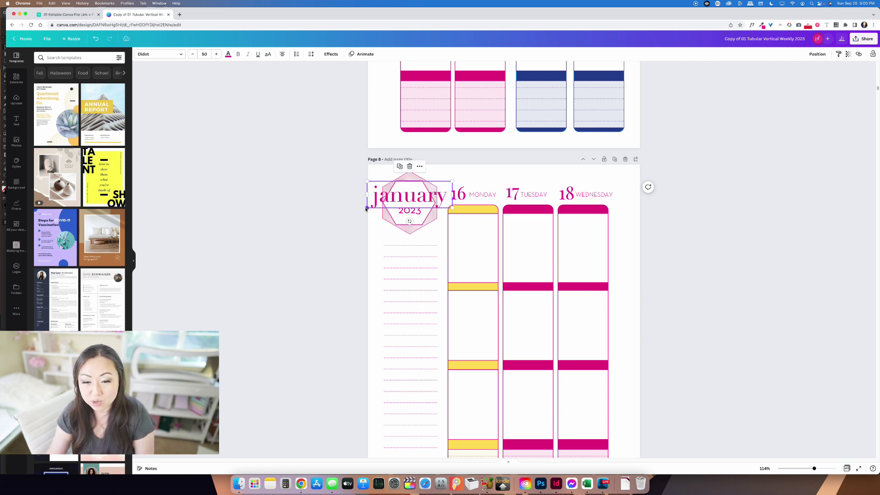
{"action": "left_click_drag", "start_coordinate": [366, 208], "coordinate": [391, 200]}
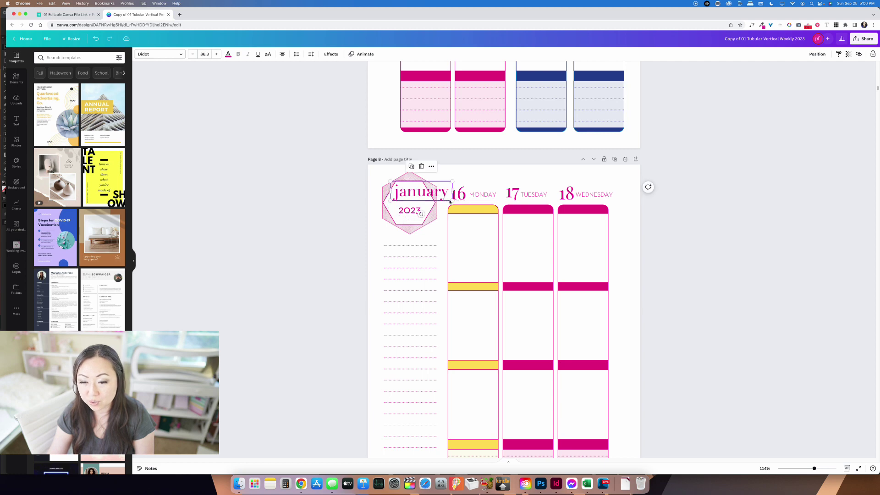
{"action": "left_click_drag", "start_coordinate": [452, 200], "coordinate": [413, 199]}
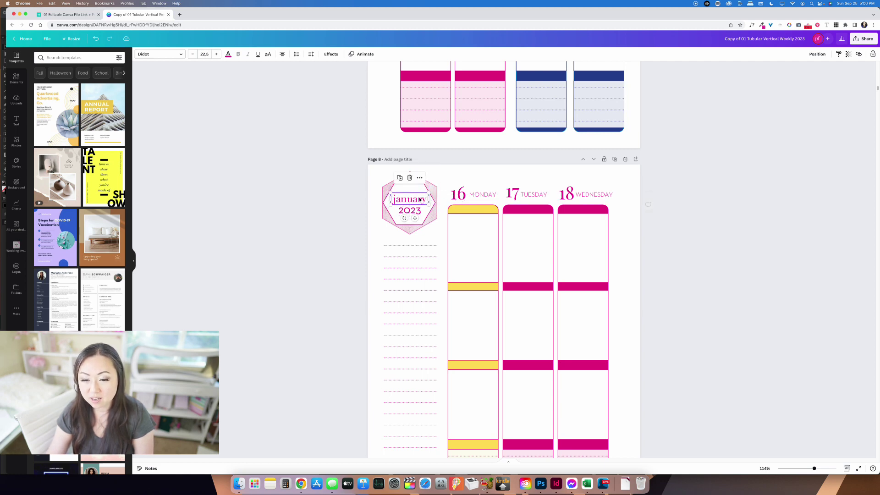
{"action": "left_click", "coordinate": [335, 196]}
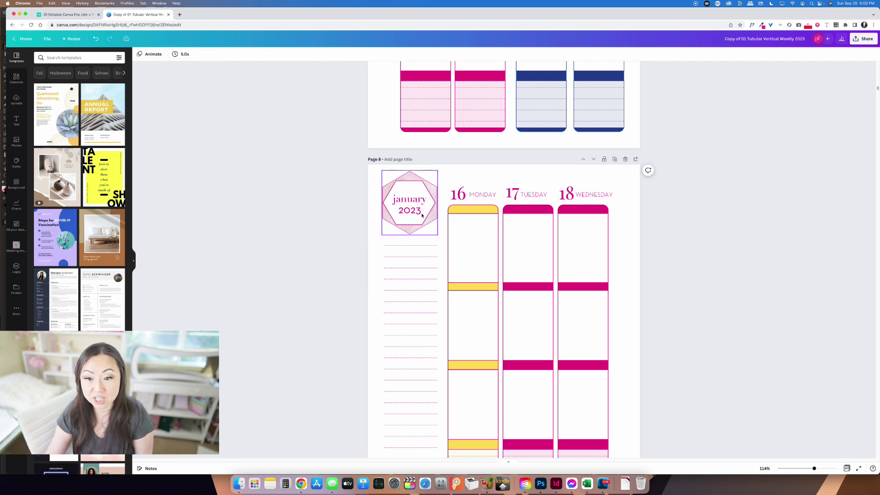
{"action": "left_click", "coordinate": [420, 201]}
{"action": "left_click", "coordinate": [417, 212], "text": "shift"}
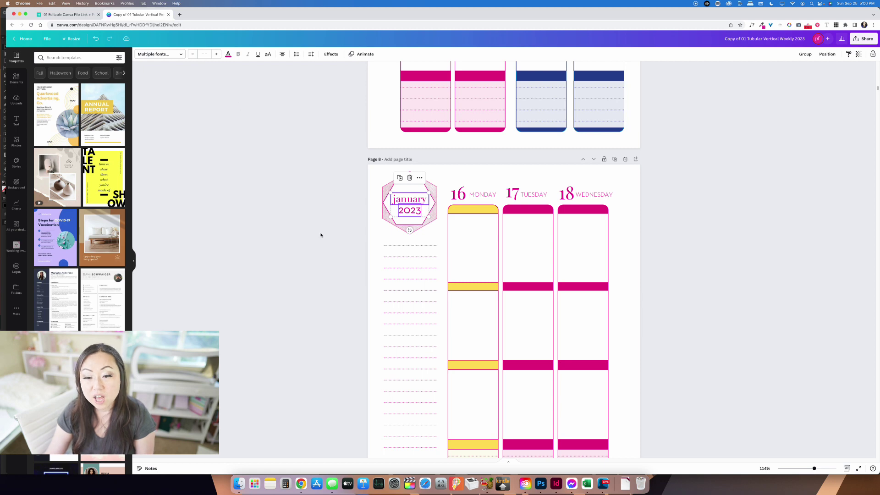
Step: Show the font list for the MONDAY label, then check the TUESDAY and WEDNESDAY labels
{"action": "left_click", "coordinate": [280, 226]}
{"action": "left_click", "coordinate": [465, 196]}
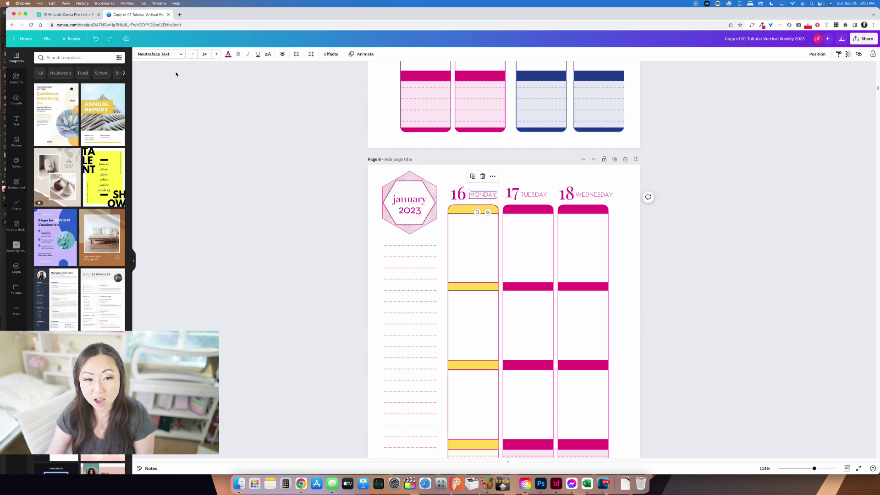
{"action": "left_click", "coordinate": [176, 54]}
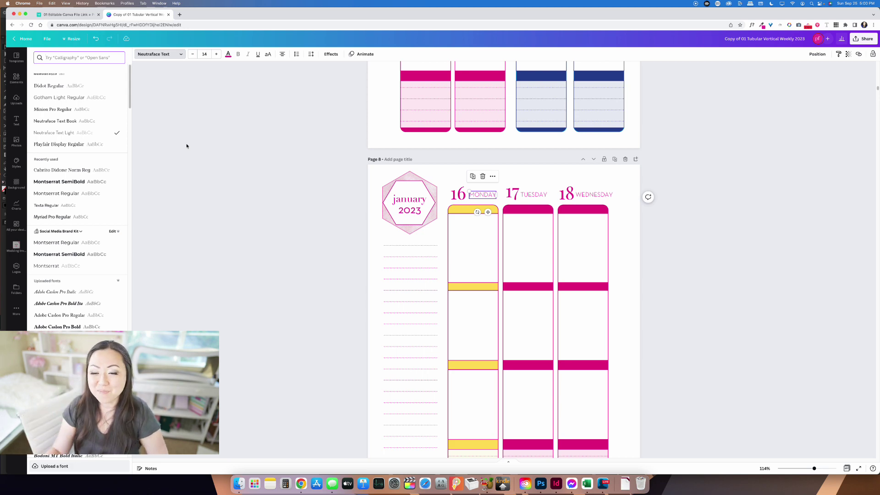
{"action": "left_click", "coordinate": [532, 194]}
{"action": "left_click", "coordinate": [593, 195]}
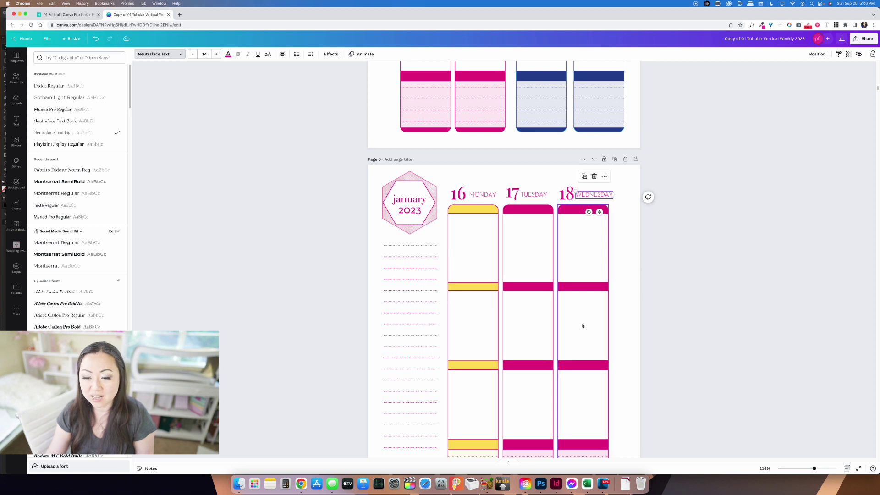
Step: Inspect the cover's hello gorgeous text, title group and background image
{"action": "scroll", "coordinate": [581, 323], "scroll_direction": "down", "scroll_amount": 10}
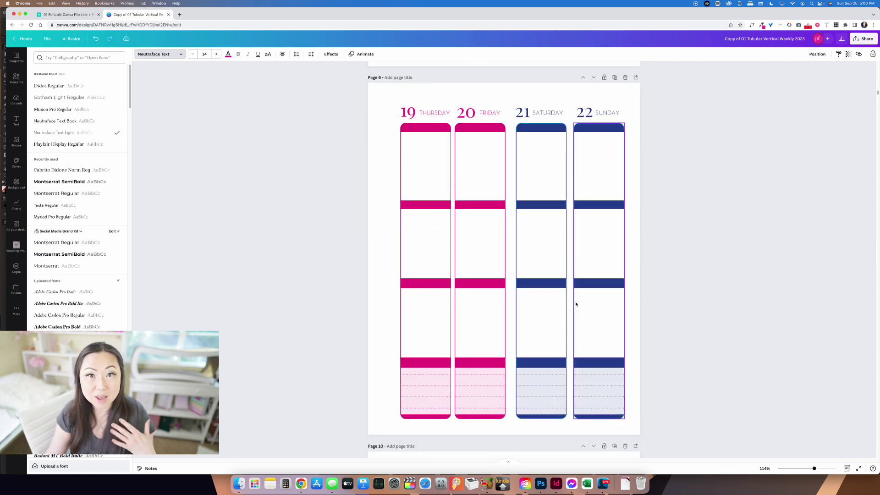
{"action": "scroll", "coordinate": [575, 304], "scroll_direction": "down", "scroll_amount": 5}
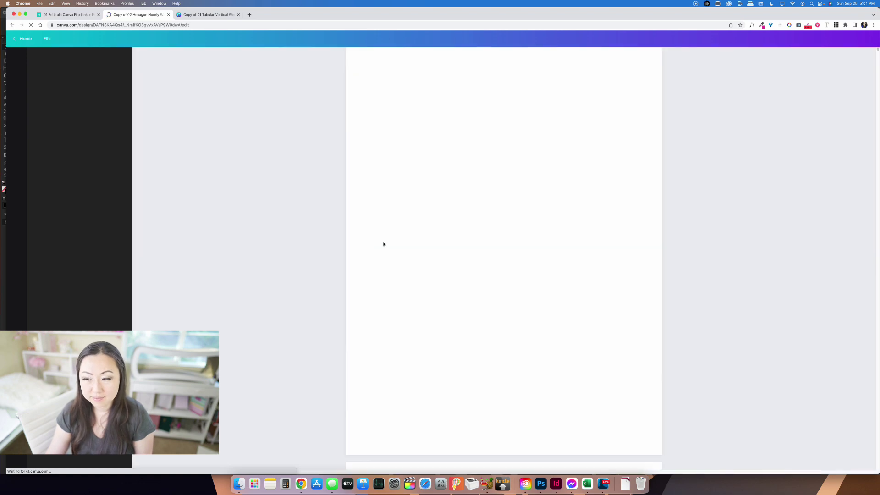
{"action": "scroll", "coordinate": [456, 236], "scroll_direction": "down", "scroll_amount": 10}
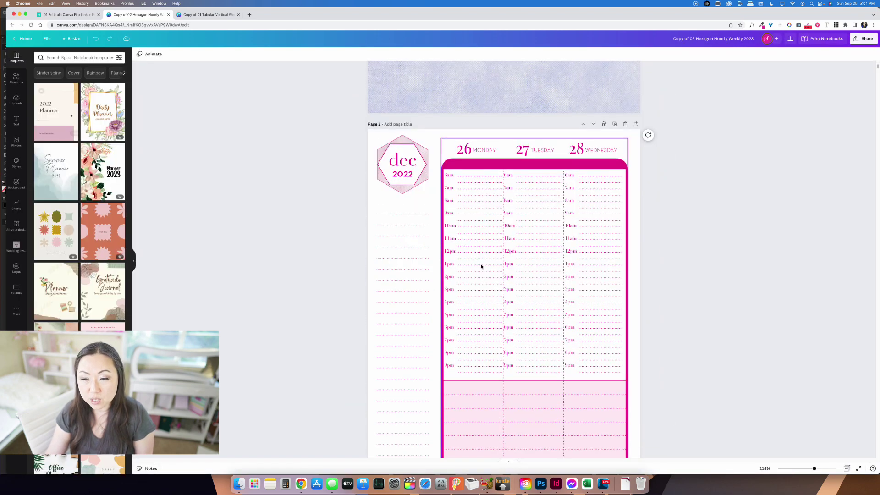
{"action": "scroll", "coordinate": [481, 266], "scroll_direction": "up", "scroll_amount": 7}
{"action": "left_click", "coordinate": [504, 204]}
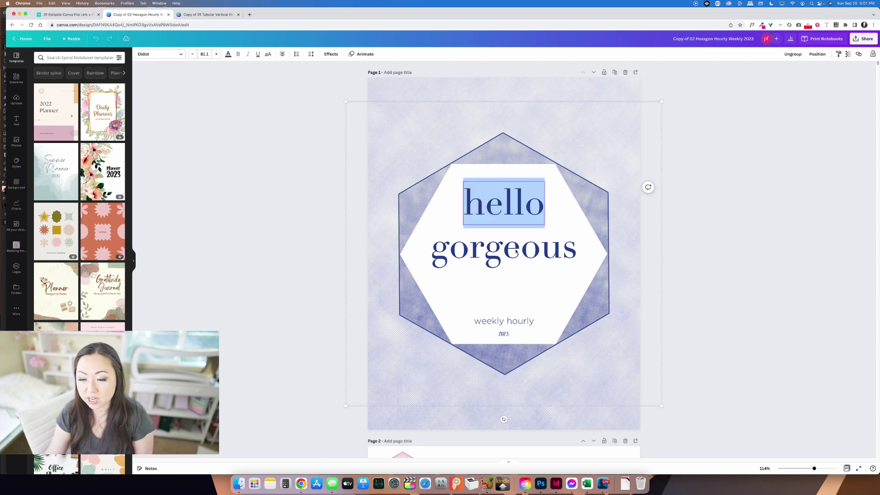
{"action": "left_click", "coordinate": [586, 141]}
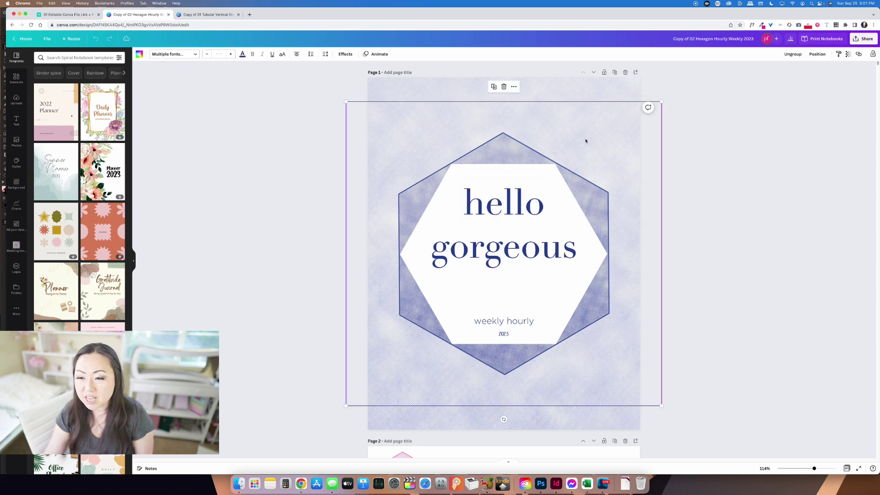
{"action": "left_click", "coordinate": [543, 96]}
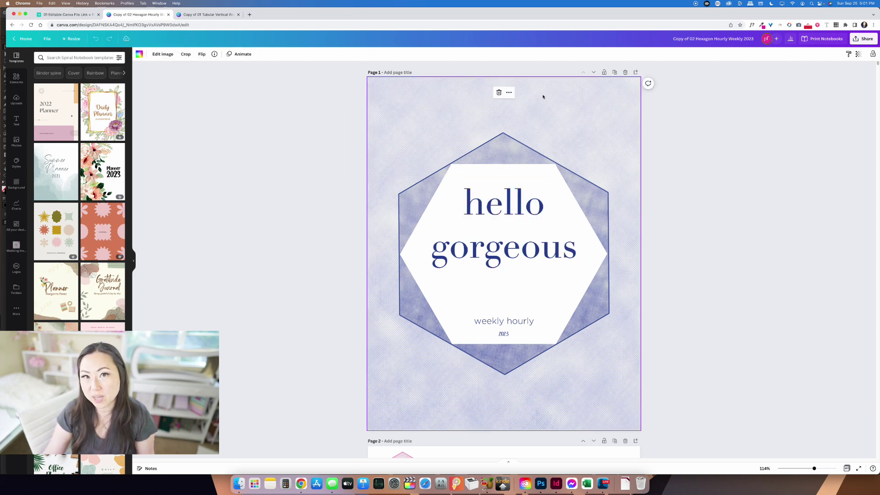
Step: Undo an accidental rotation of the hexagon title group so the cover stays upright
{"action": "left_click", "coordinate": [558, 112]}
{"action": "mouse_move", "coordinate": [558, 112]}
{"action": "left_mouse_down"}
{"action": "mouse_move", "coordinate": [571, 135]}
{"action": "mouse_move", "coordinate": [509, 108]}
{"action": "mouse_move", "coordinate": [539, 94]}
{"action": "mouse_move", "coordinate": [577, 102]}
{"action": "mouse_move", "coordinate": [535, 78]}
{"action": "mouse_move", "coordinate": [566, 87]}
{"action": "mouse_move", "coordinate": [559, 102]}
{"action": "left_mouse_up"}
{"action": "key", "text": "super+z"}
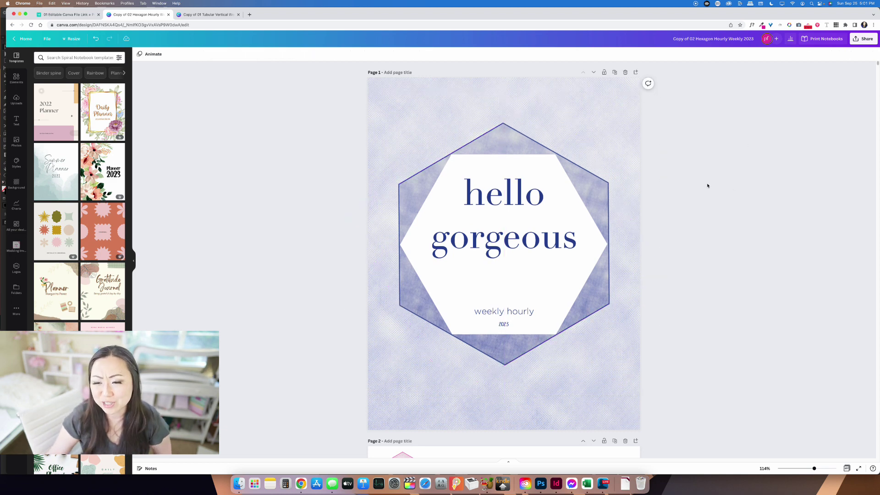
{"action": "key", "text": "super+z"}
{"action": "key", "text": "super+z"}
{"action": "key", "text": "super+z"}
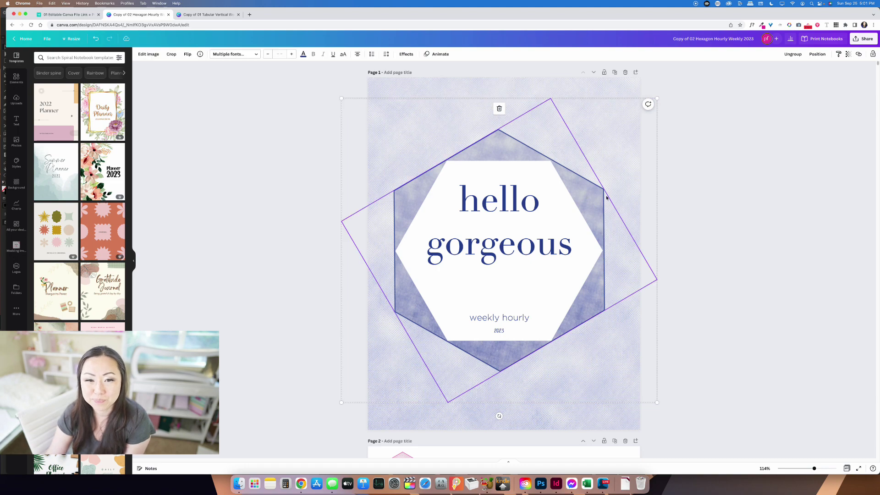
{"action": "left_click", "coordinate": [764, 189]}
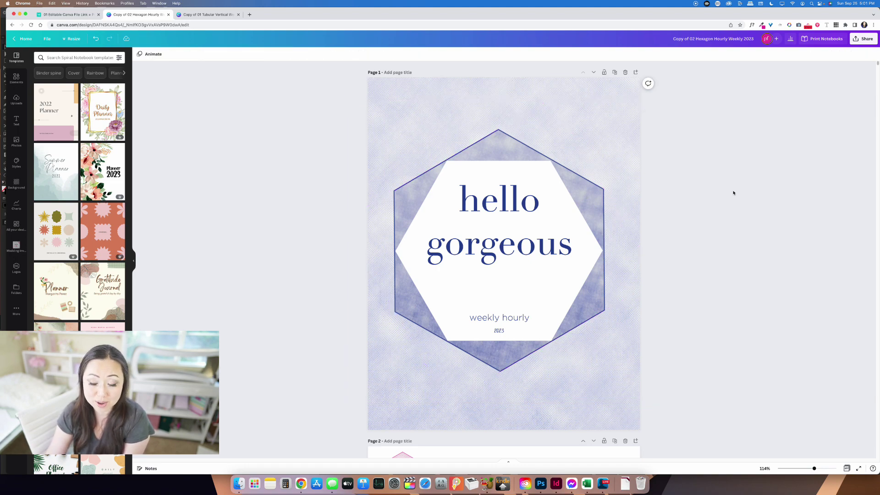
Step: Inspect page 2's dec 2022 hexagon badge, day-header group and pink planner frame
{"action": "scroll", "coordinate": [586, 245], "scroll_direction": "down", "scroll_amount": 6}
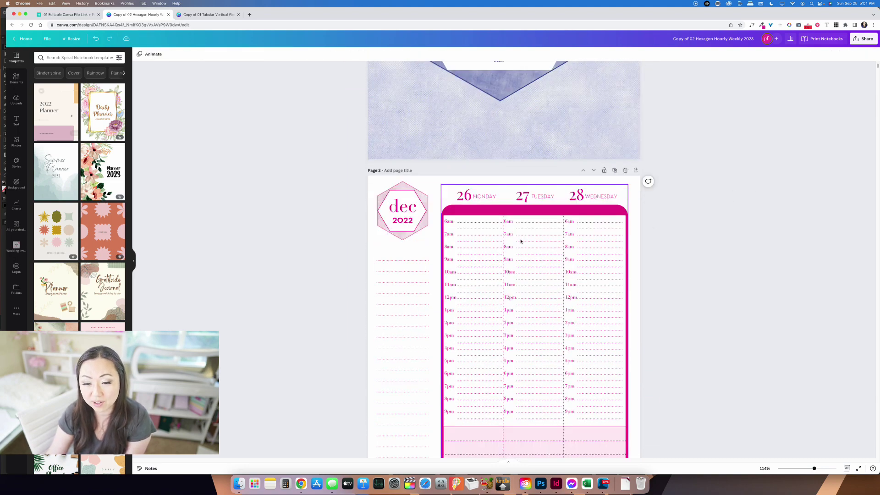
{"action": "left_click", "coordinate": [424, 231]}
{"action": "left_click", "coordinate": [492, 213]}
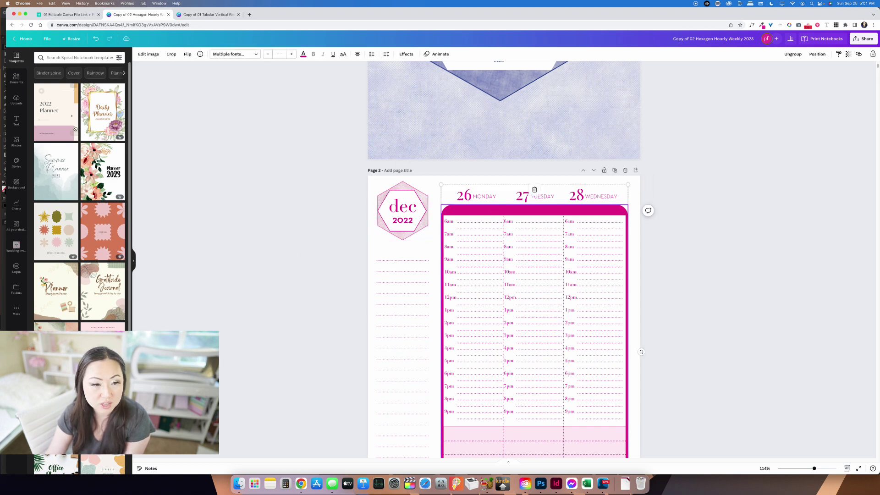
{"action": "left_click", "coordinate": [541, 234]}
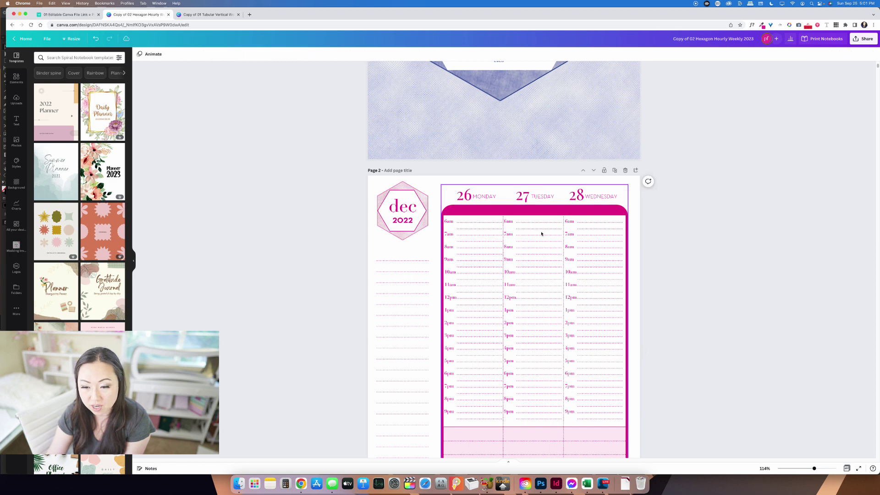
{"action": "left_click", "coordinate": [527, 216]}
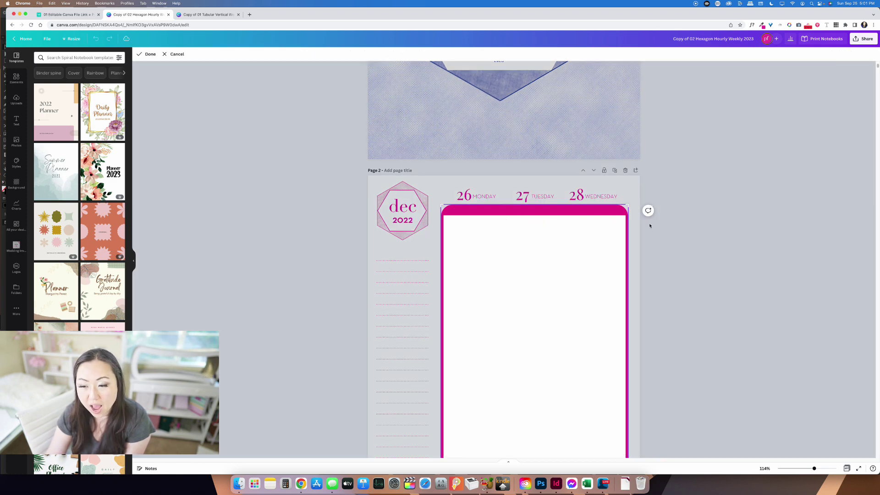
{"action": "scroll", "coordinate": [651, 224], "scroll_direction": "down", "scroll_amount": 3}
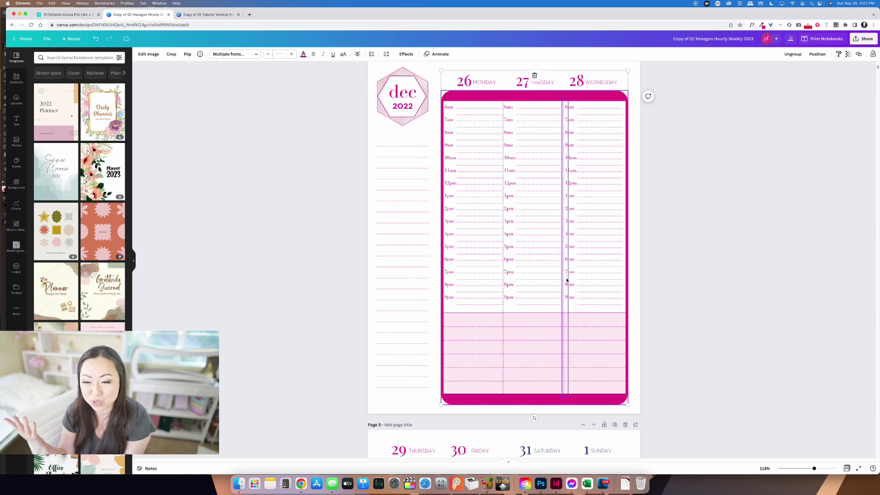
{"action": "left_click", "coordinate": [658, 227]}
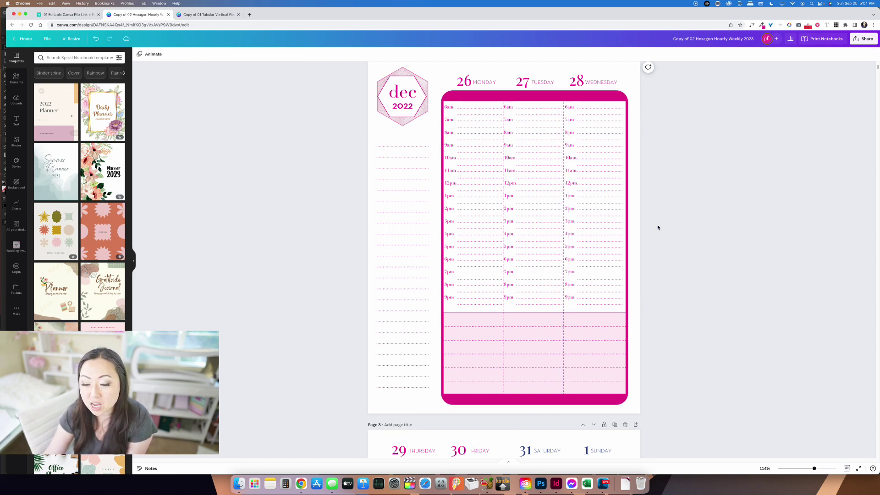
{"action": "left_click", "coordinate": [580, 348]}
{"action": "left_click", "coordinate": [584, 404]}
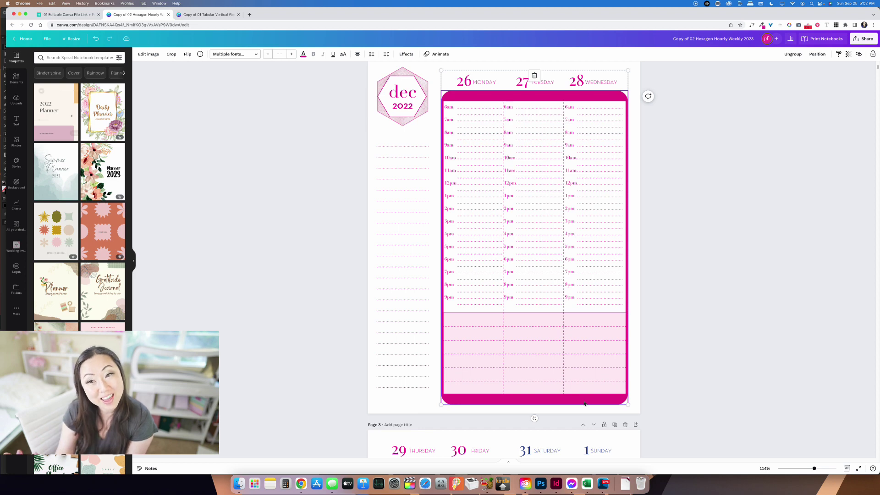
Step: Compare against the original spread in InDesign, then scroll Canva to the January 2–4 page
{"action": "scroll", "coordinate": [656, 211], "scroll_direction": "down", "scroll_amount": 5}
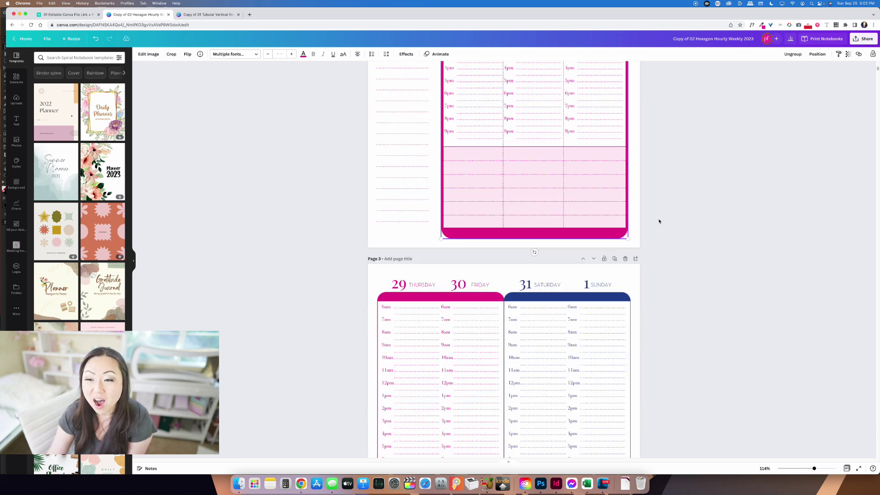
{"action": "scroll", "coordinate": [449, 274], "scroll_direction": "down", "scroll_amount": 2}
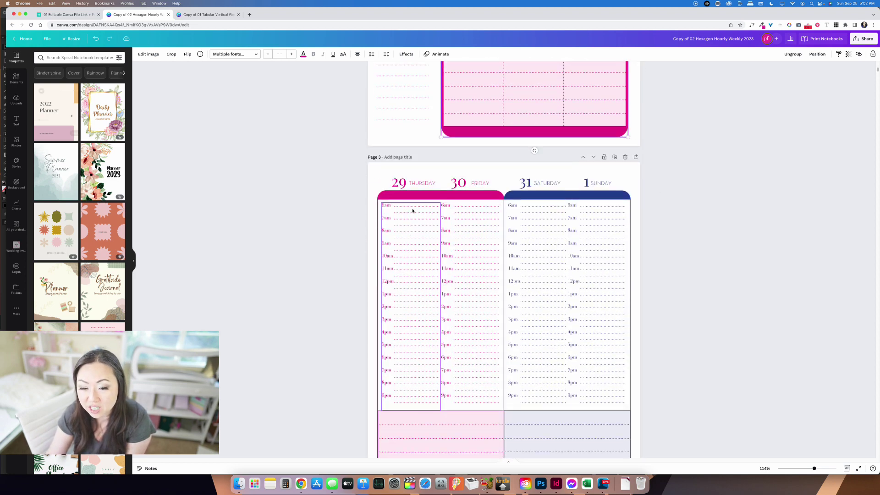
{"action": "left_click", "coordinate": [556, 484]}
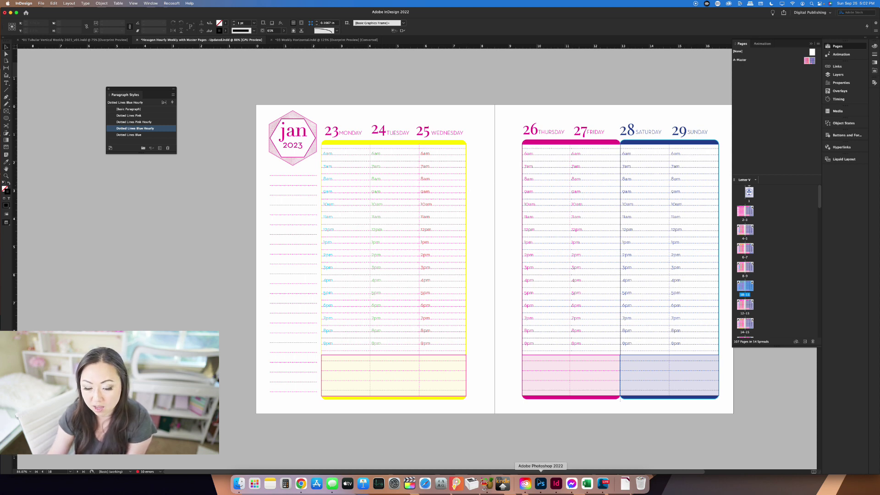
{"action": "left_click", "coordinate": [300, 484]}
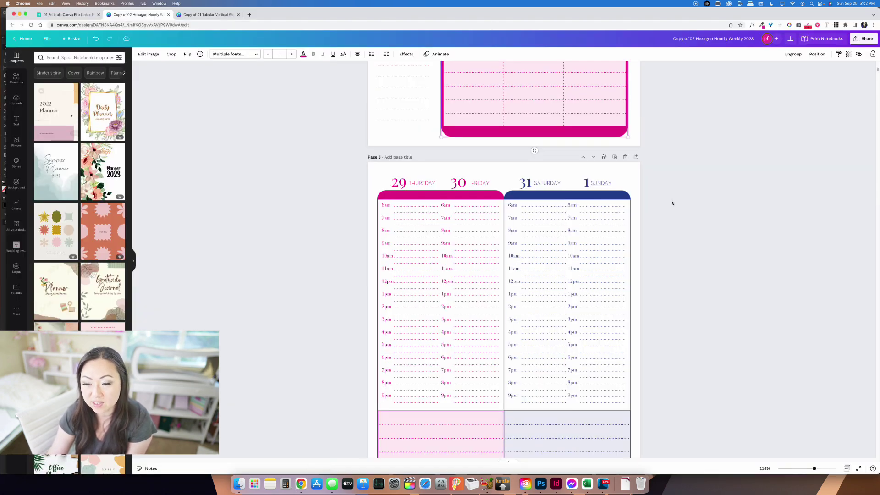
{"action": "scroll", "coordinate": [532, 266], "scroll_direction": "down", "scroll_amount": 4}
{"action": "scroll", "coordinate": [532, 266], "scroll_direction": "down", "scroll_amount": 5}
{"action": "scroll", "coordinate": [467, 305], "scroll_direction": "down", "scroll_amount": 3}
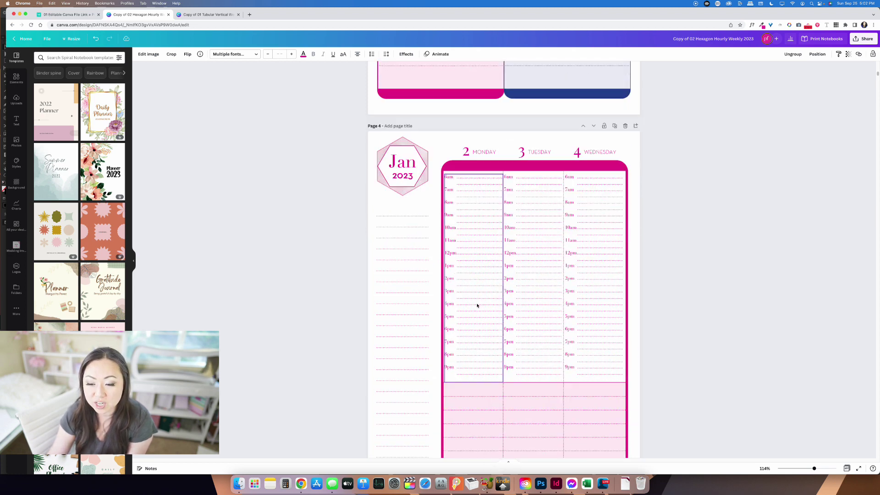
{"action": "left_click", "coordinate": [536, 285]}
{"action": "left_click", "coordinate": [596, 305]}
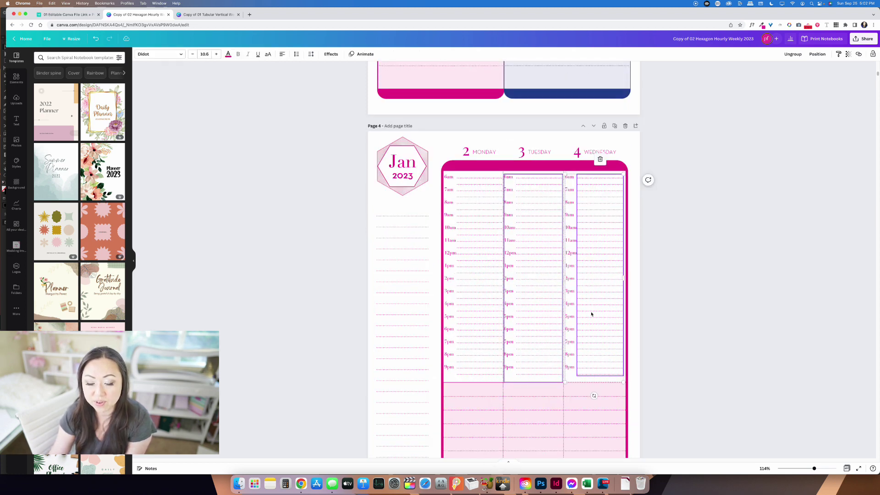
{"action": "left_click", "coordinate": [598, 229]}
{"action": "left_click", "coordinate": [608, 236]}
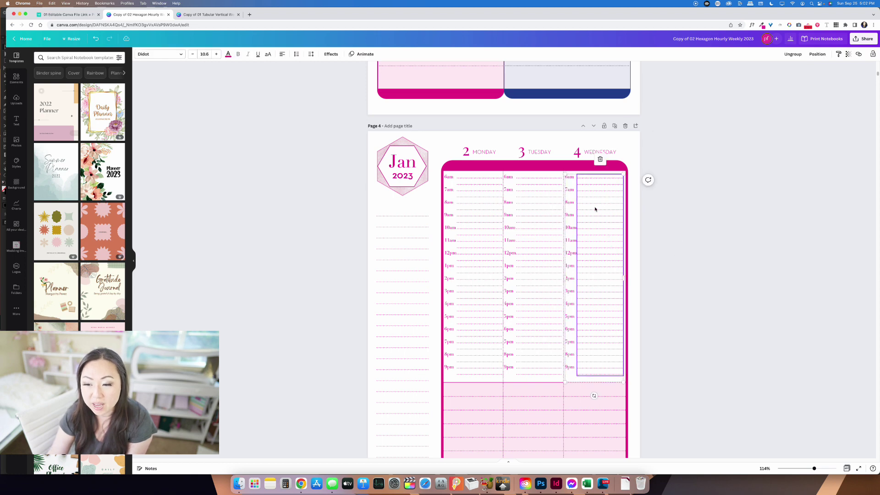
{"action": "left_click", "coordinate": [570, 182]}
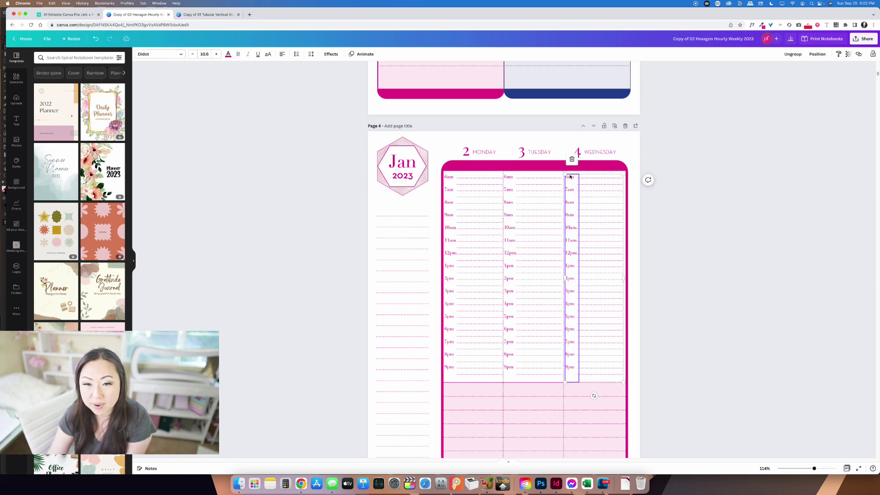
{"action": "left_click", "coordinate": [228, 54]}
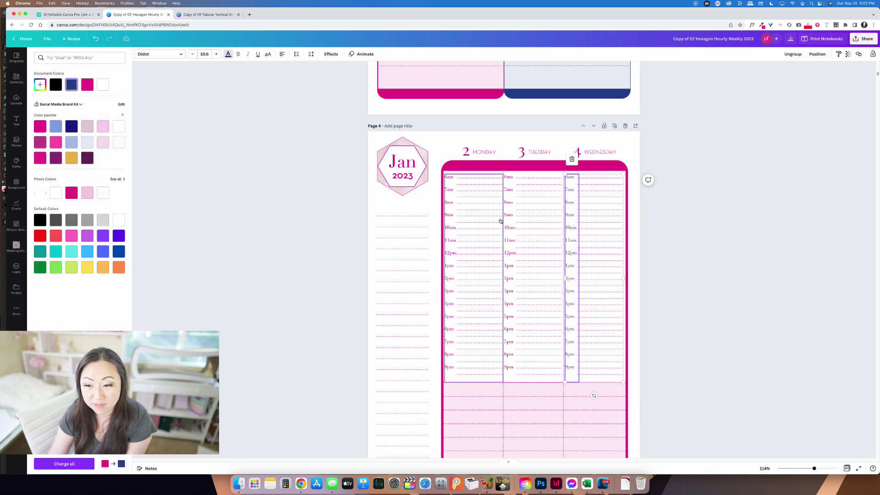
{"action": "left_click", "coordinate": [532, 195]}
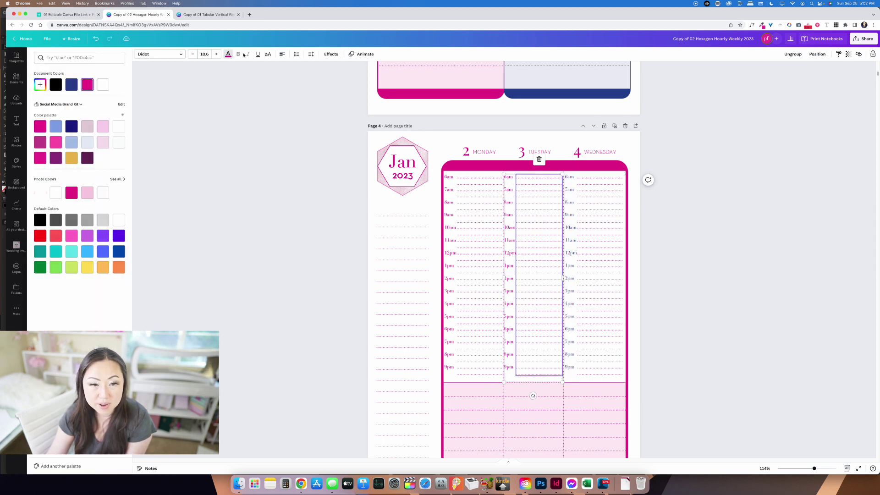
{"action": "left_click", "coordinate": [228, 54]}
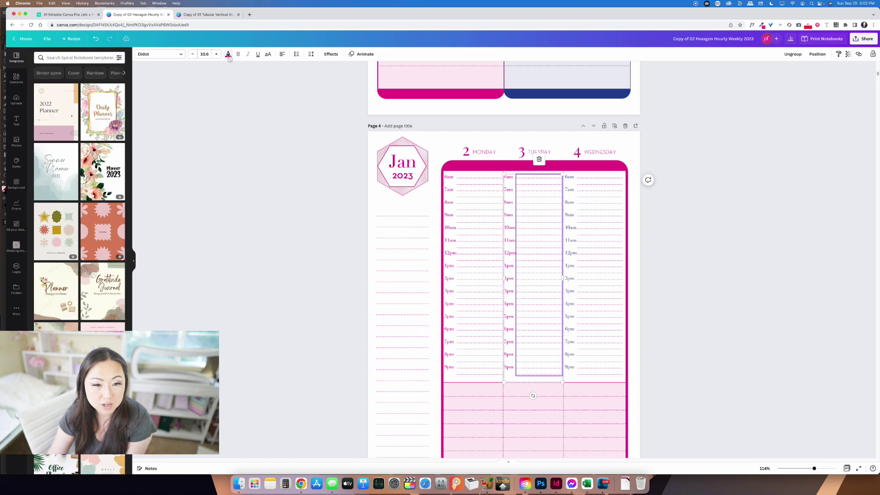
{"action": "left_click", "coordinate": [228, 54]}
{"action": "left_click", "coordinate": [72, 158]}
{"action": "left_click", "coordinate": [587, 202]}
{"action": "left_click", "coordinate": [479, 220]}
{"action": "left_click", "coordinate": [546, 164]}
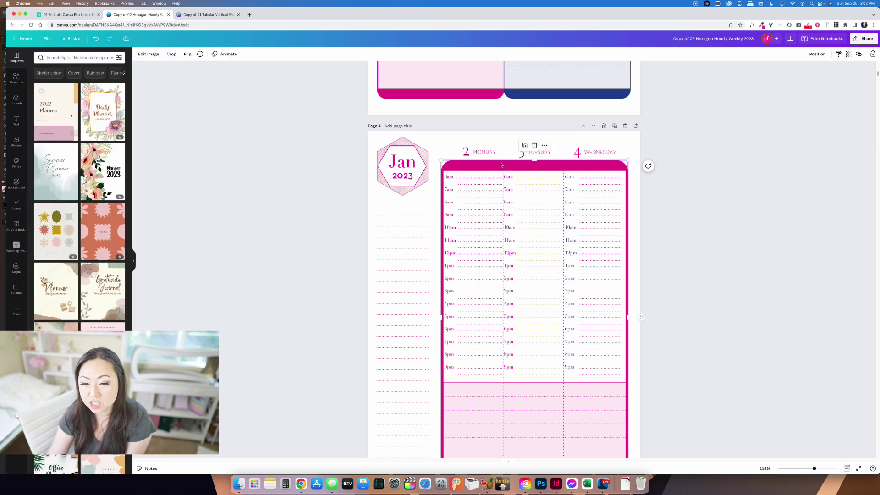
{"action": "right_click", "coordinate": [544, 164]}
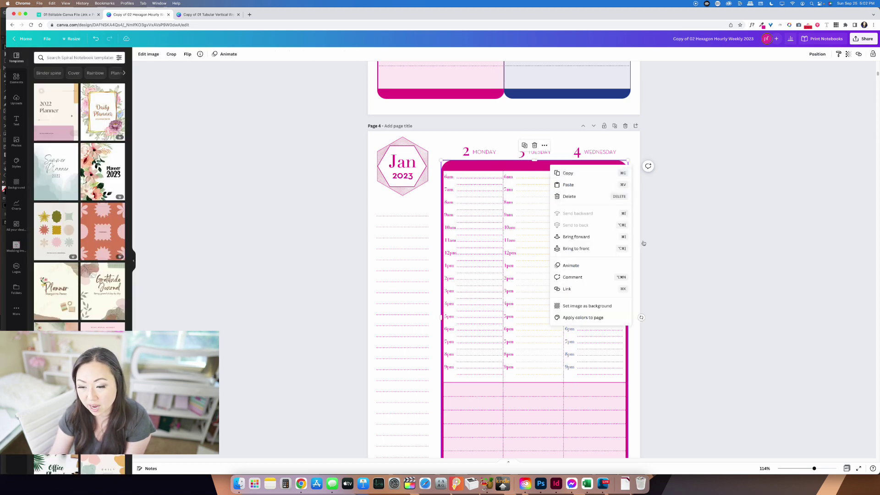
{"action": "left_click", "coordinate": [569, 207]}
{"action": "scroll", "coordinate": [552, 191], "scroll_direction": "down", "scroll_amount": 5}
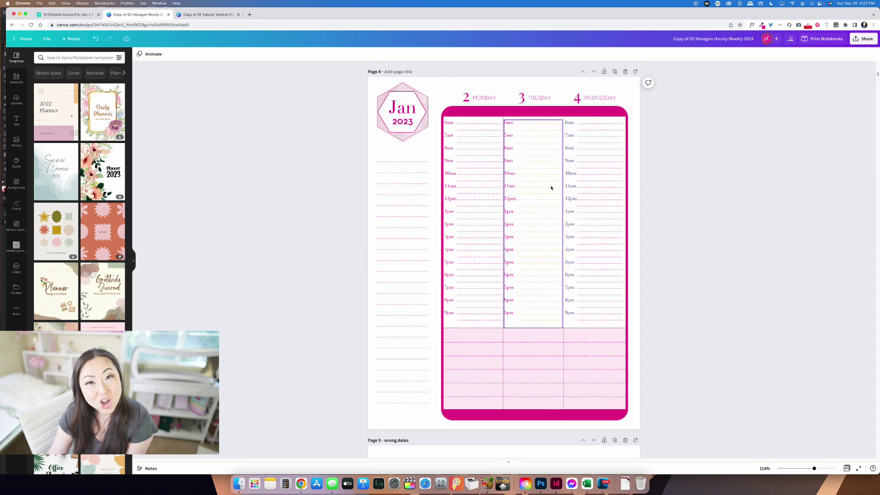
{"action": "scroll", "coordinate": [552, 187], "scroll_direction": "down", "scroll_amount": 6}
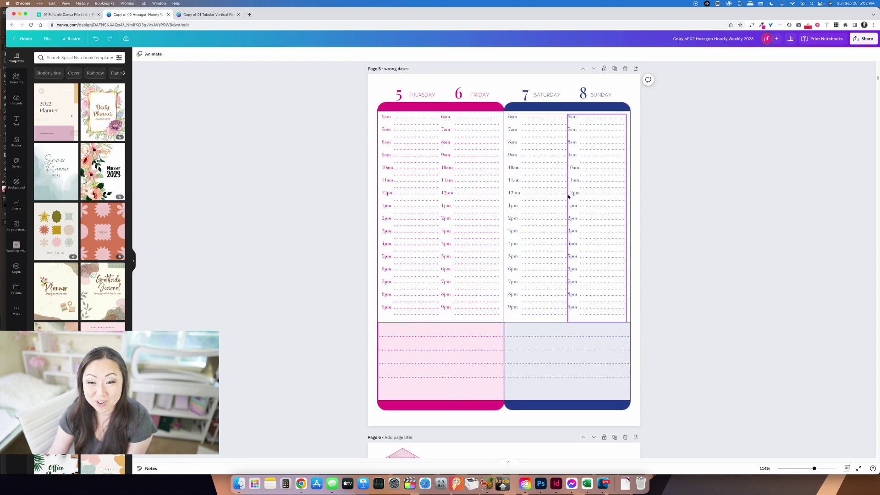
{"action": "scroll", "coordinate": [291, 133], "scroll_direction": "up", "scroll_amount": 5}
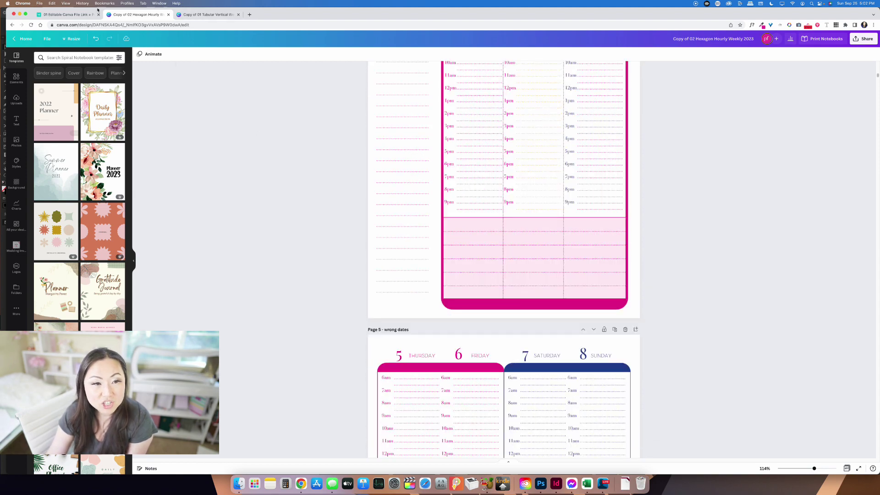
Step: Turn the 26 MON day box's pink bars navy in the horizontal weekly copy
{"action": "left_click", "coordinate": [64, 14]}
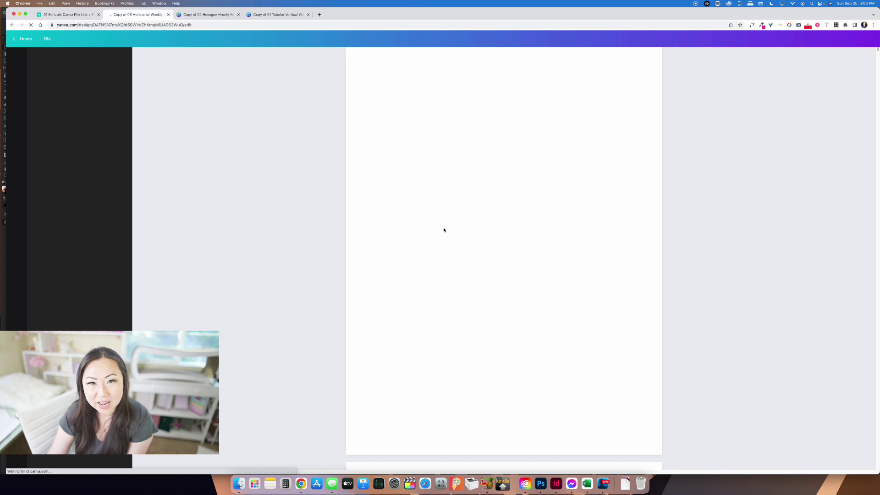
{"action": "scroll", "coordinate": [477, 248], "scroll_direction": "down", "scroll_amount": 3}
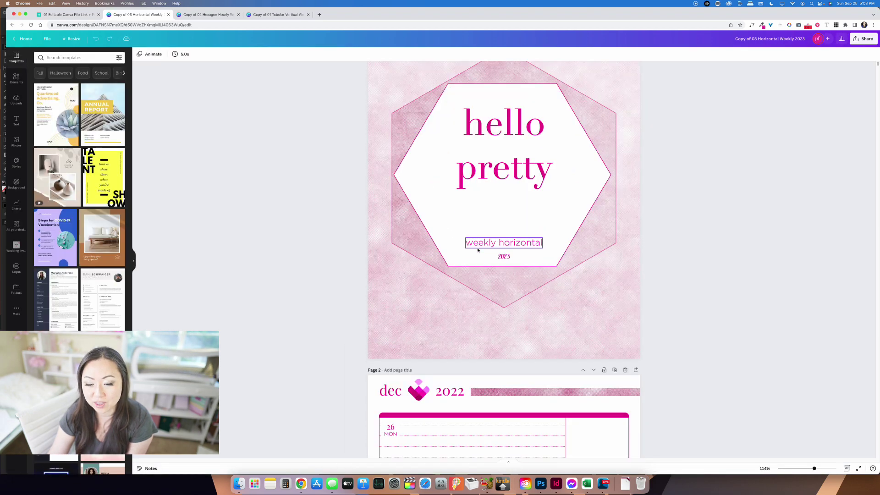
{"action": "scroll", "coordinate": [456, 230], "scroll_direction": "down", "scroll_amount": 5}
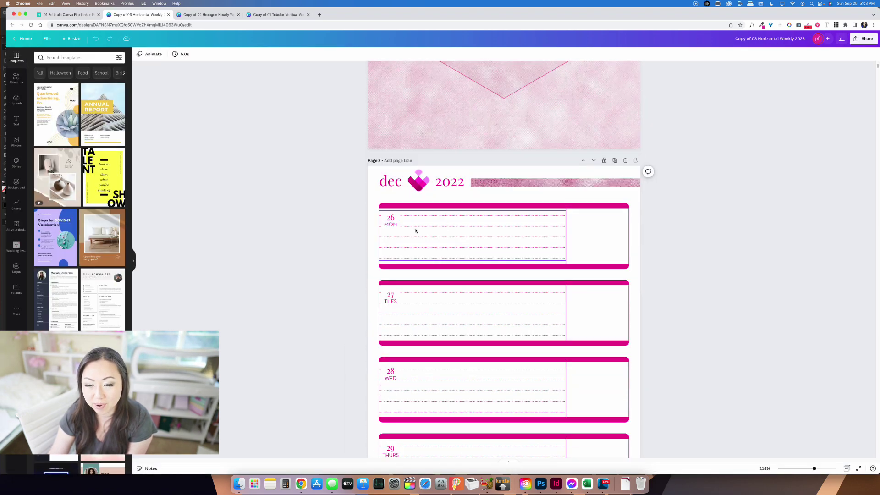
{"action": "left_click", "coordinate": [429, 207]}
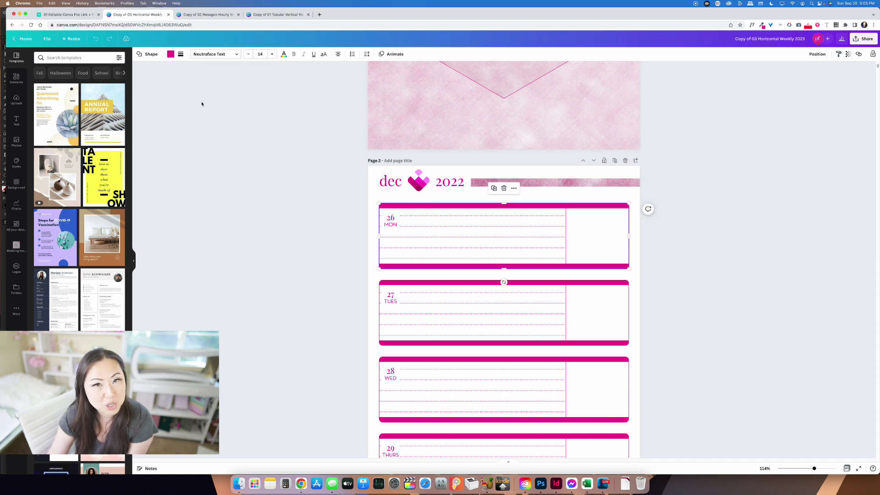
{"action": "left_click", "coordinate": [171, 54]}
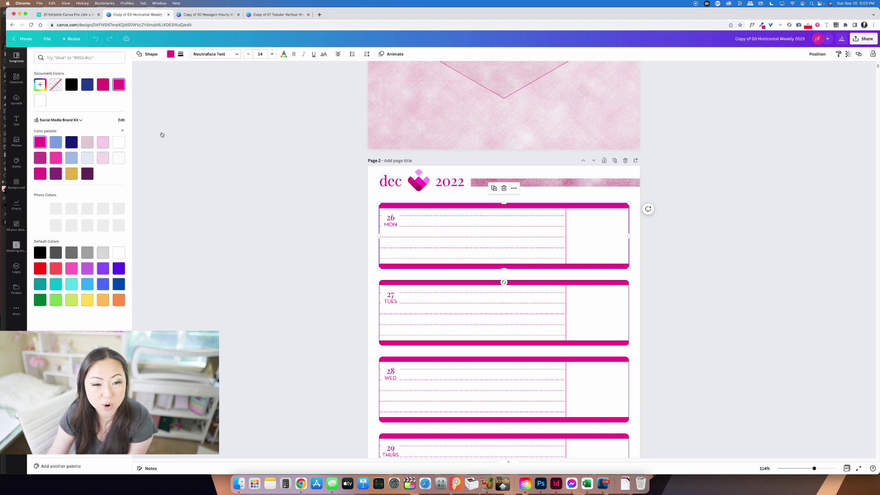
{"action": "left_click", "coordinate": [85, 86]}
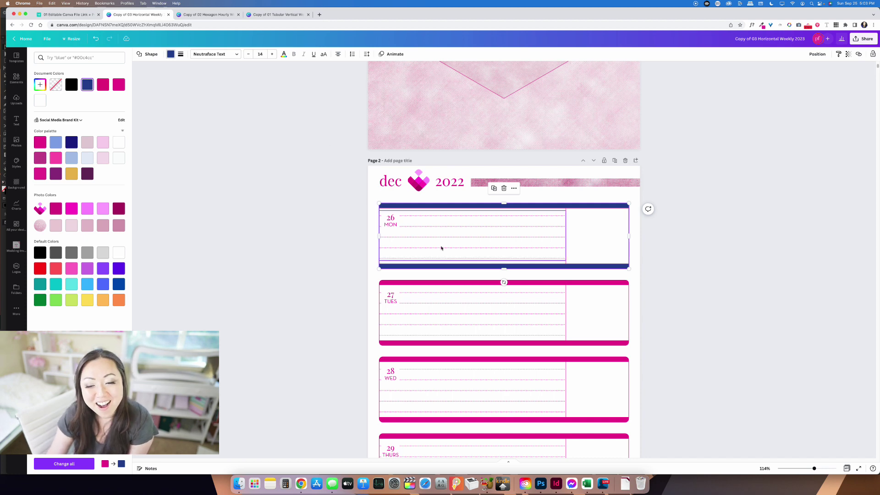
Step: Make all the text inside the 26 MON box navy
{"action": "left_click", "coordinate": [430, 223]}
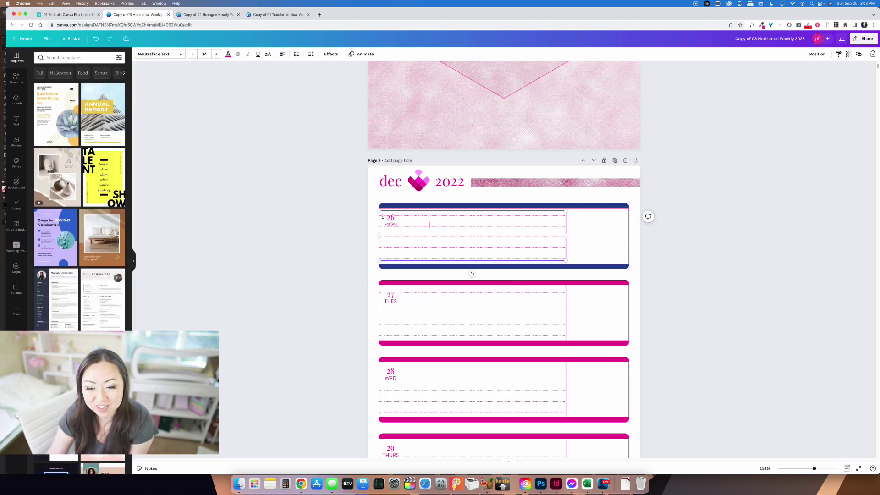
{"action": "left_click_drag", "start_coordinate": [382, 212], "coordinate": [564, 259]}
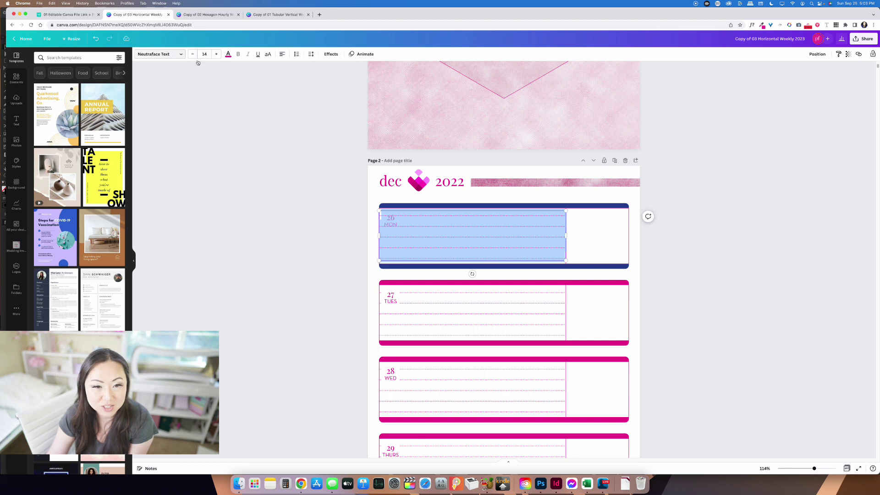
{"action": "left_click", "coordinate": [228, 54]}
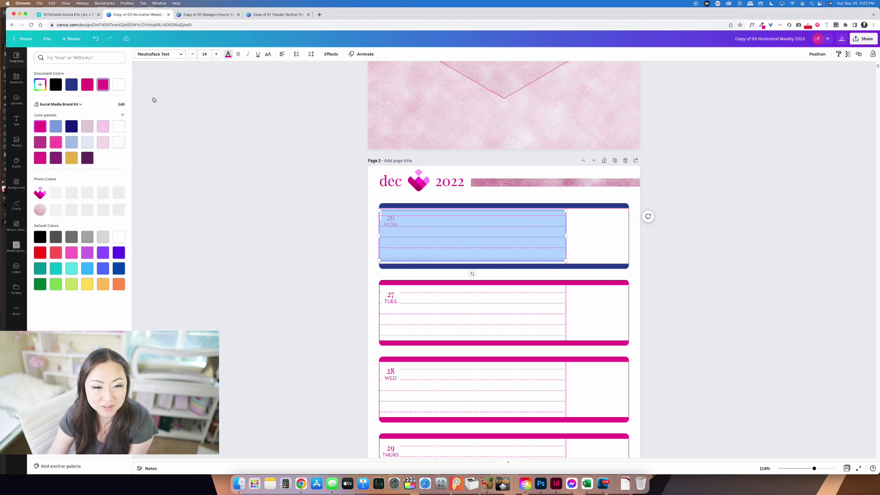
{"action": "left_click", "coordinate": [70, 86]}
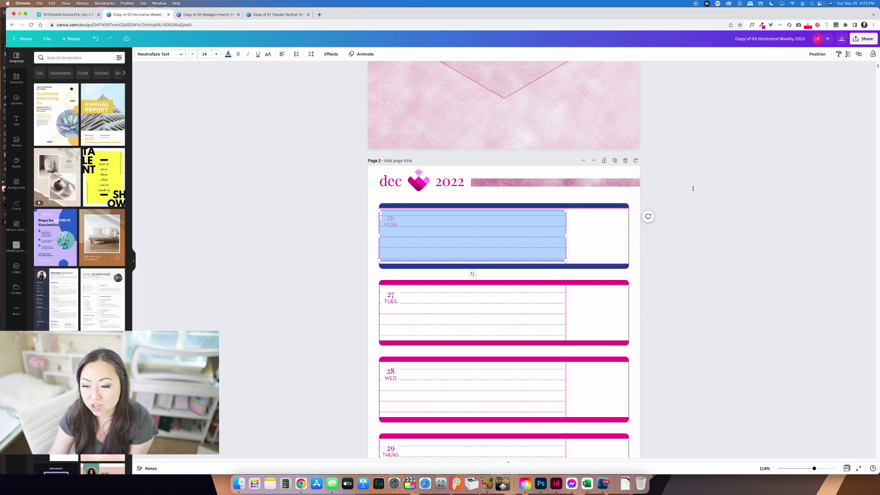
{"action": "left_click", "coordinate": [628, 223]}
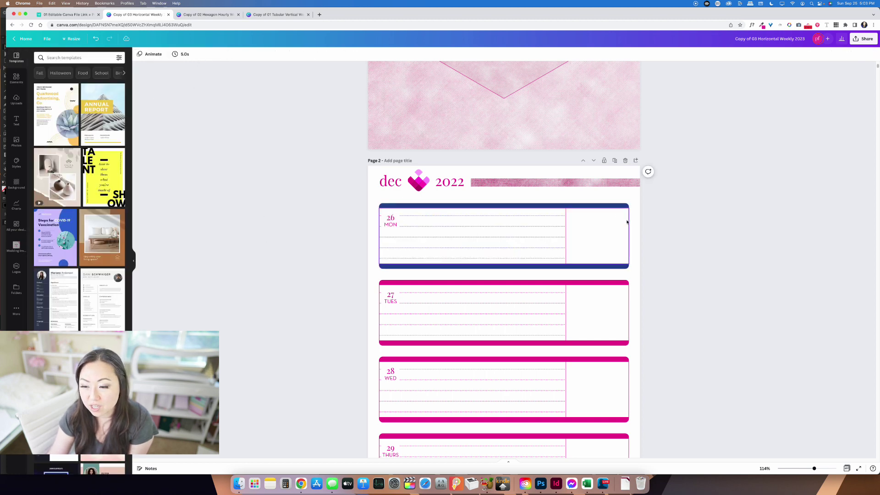
{"action": "right_click", "coordinate": [550, 230]}
{"action": "left_click", "coordinate": [674, 250]}
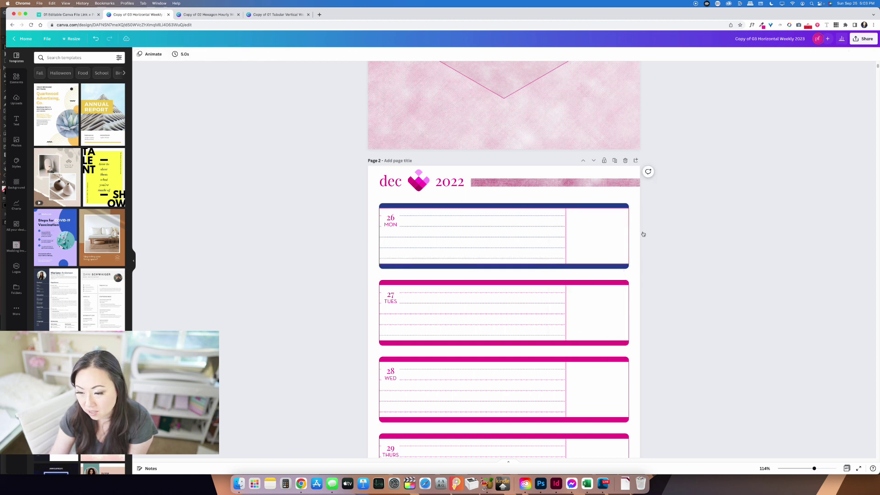
{"action": "left_click", "coordinate": [628, 237]}
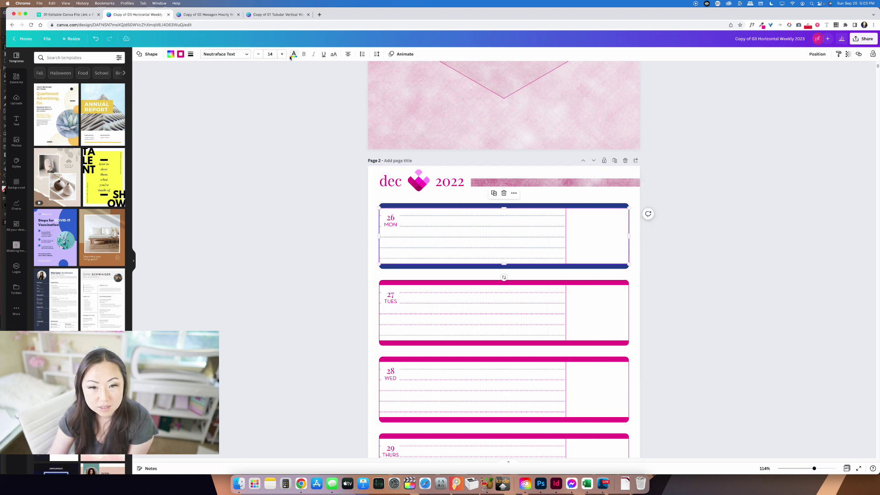
{"action": "left_click", "coordinate": [180, 54]}
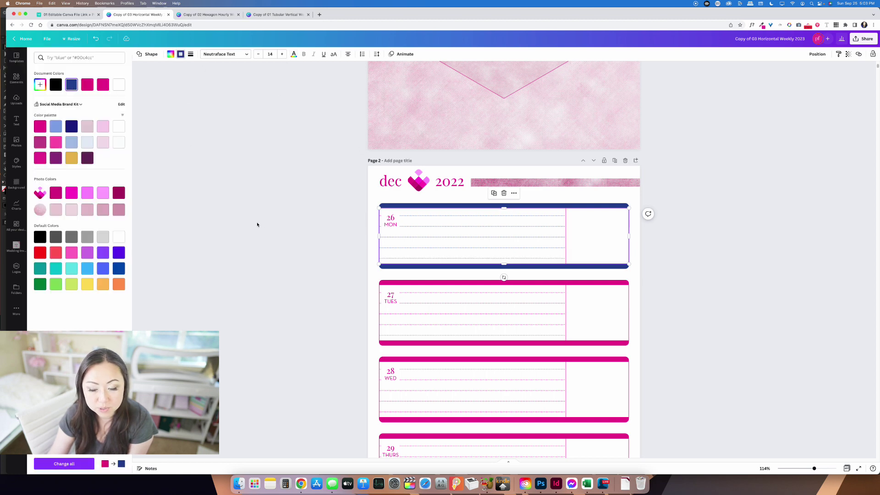
{"action": "left_click", "coordinate": [608, 214]}
{"action": "left_click", "coordinate": [686, 243]}
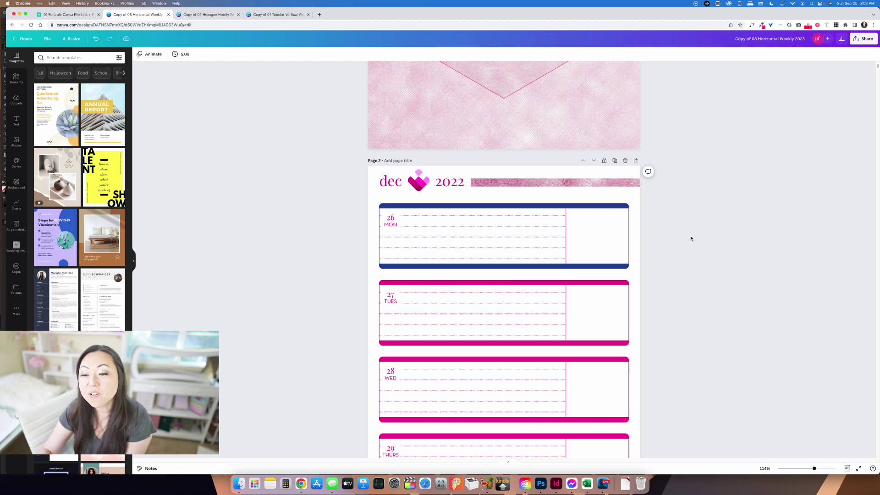
{"action": "left_click", "coordinate": [542, 240]}
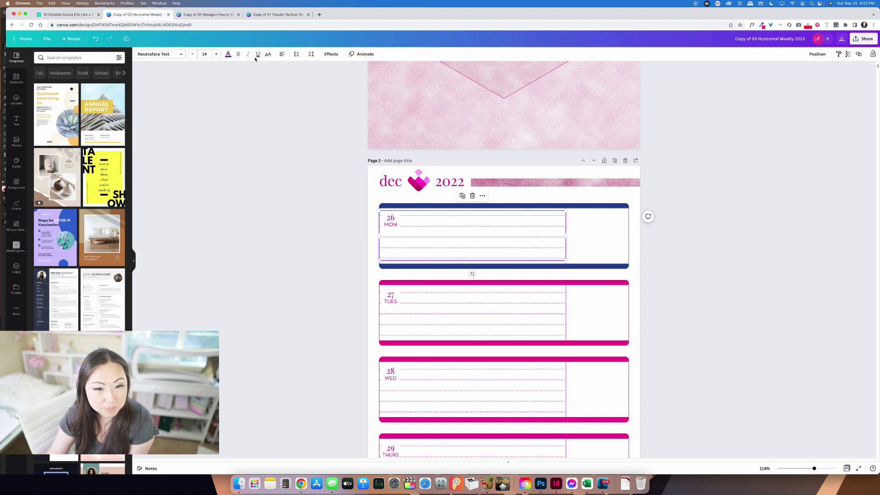
{"action": "left_click", "coordinate": [228, 54]}
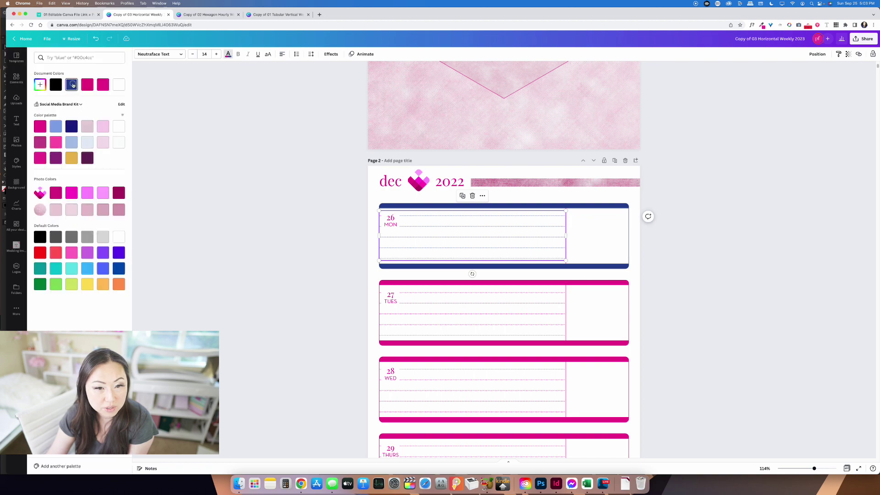
{"action": "key", "text": "Escape"}
{"action": "left_click", "coordinate": [666, 240]}
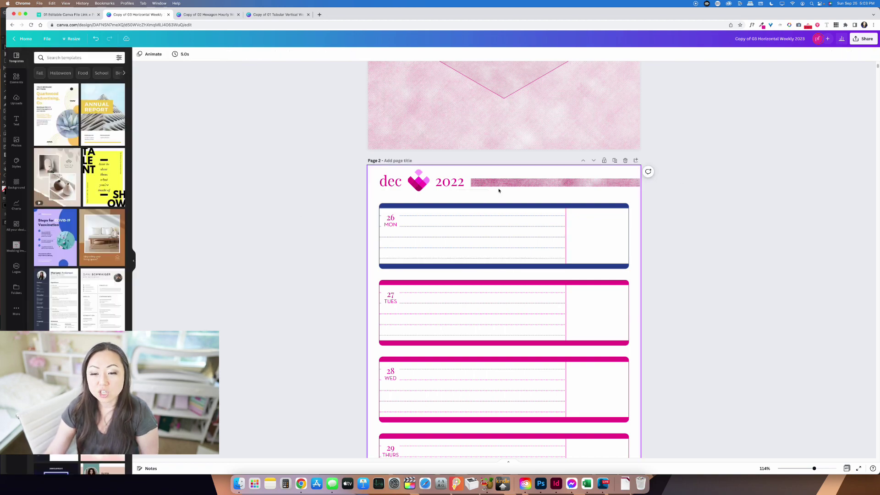
Step: Delete Page 3's pink watercolour banner and bring up the page Background panel
{"action": "scroll", "coordinate": [481, 223], "scroll_direction": "down", "scroll_amount": 6}
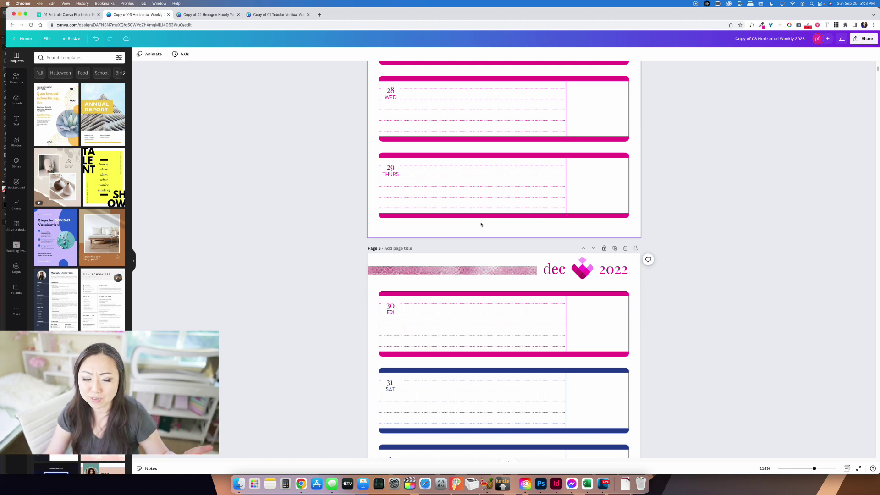
{"action": "scroll", "coordinate": [481, 224], "scroll_direction": "down", "scroll_amount": 2}
{"action": "left_click", "coordinate": [465, 187]}
{"action": "key", "text": "Delete"}
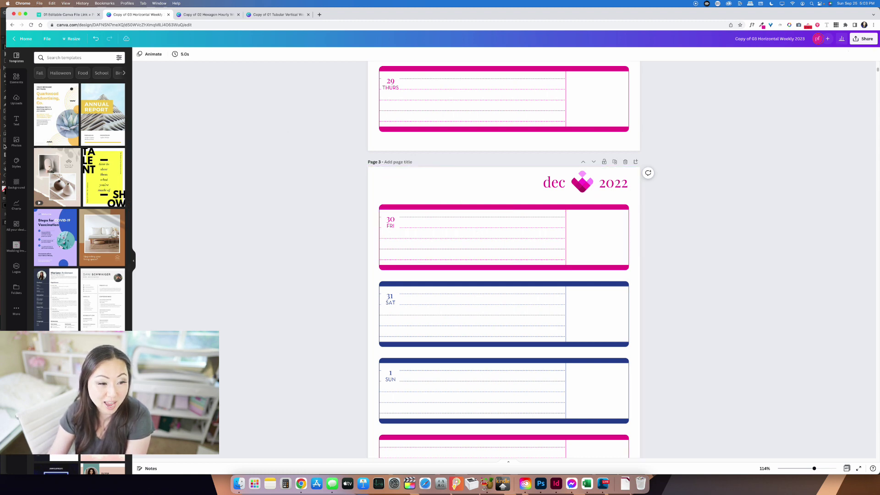
{"action": "left_click", "coordinate": [16, 184]}
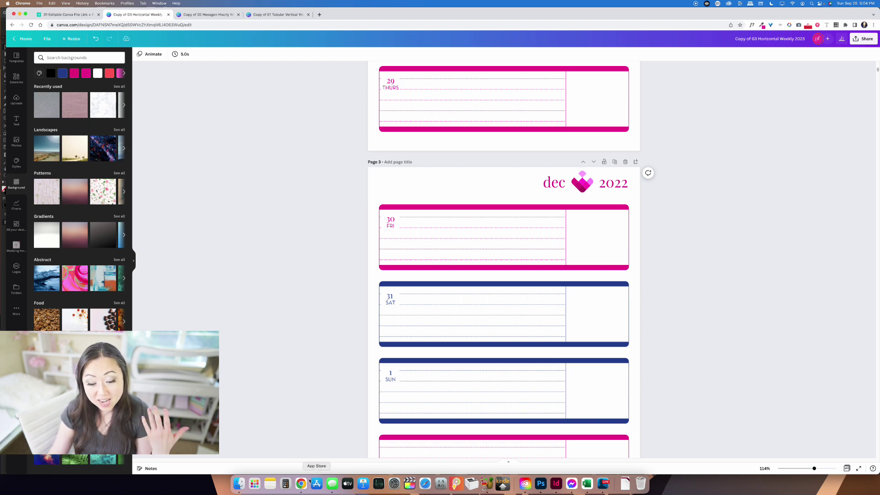
Step: Find 'week' on the ThriveCart dashboard and open the D13 Weekly Digital Planner Template
{"action": "left_click", "coordinate": [77, 13]}
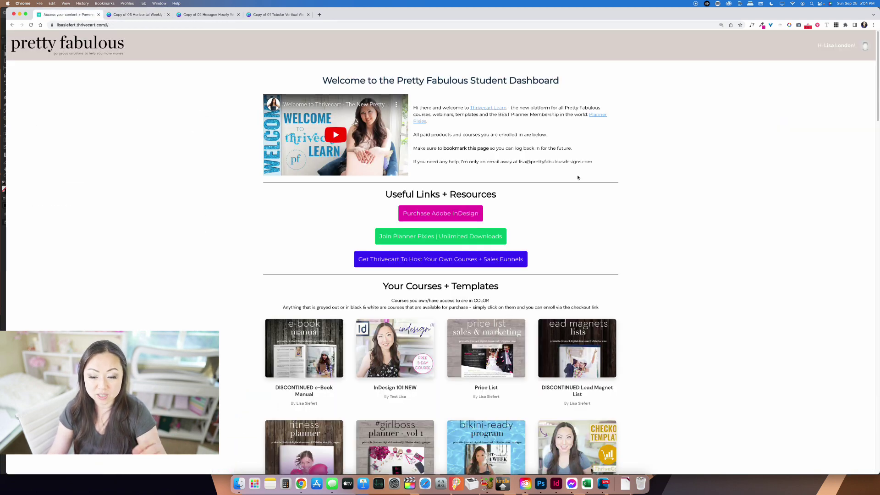
{"action": "key", "text": "super+f"}
{"action": "type", "text": "week"}
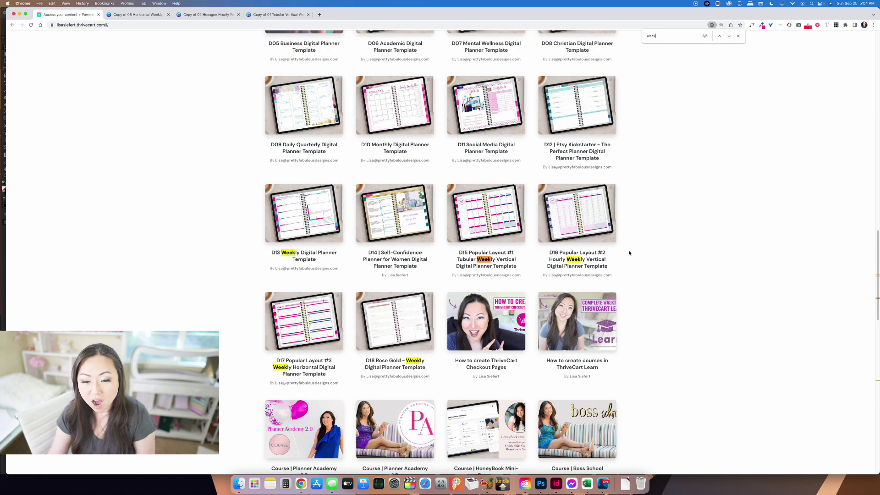
{"action": "left_click", "coordinate": [349, 243]}
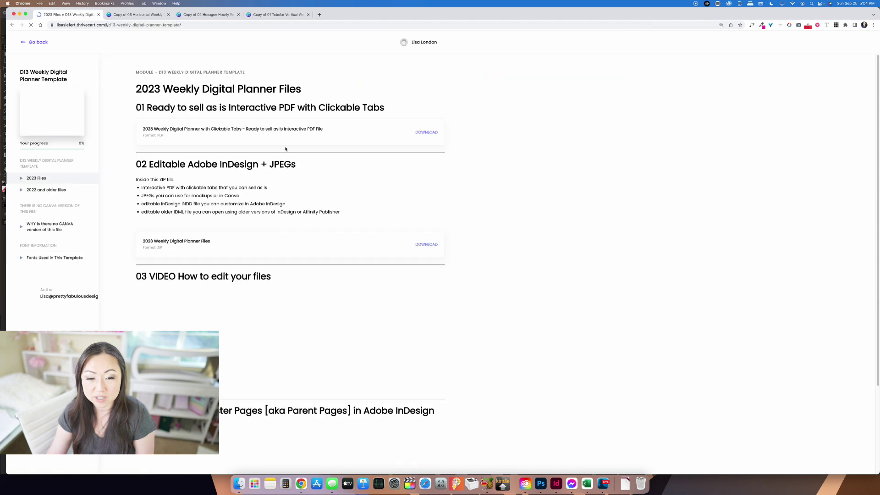